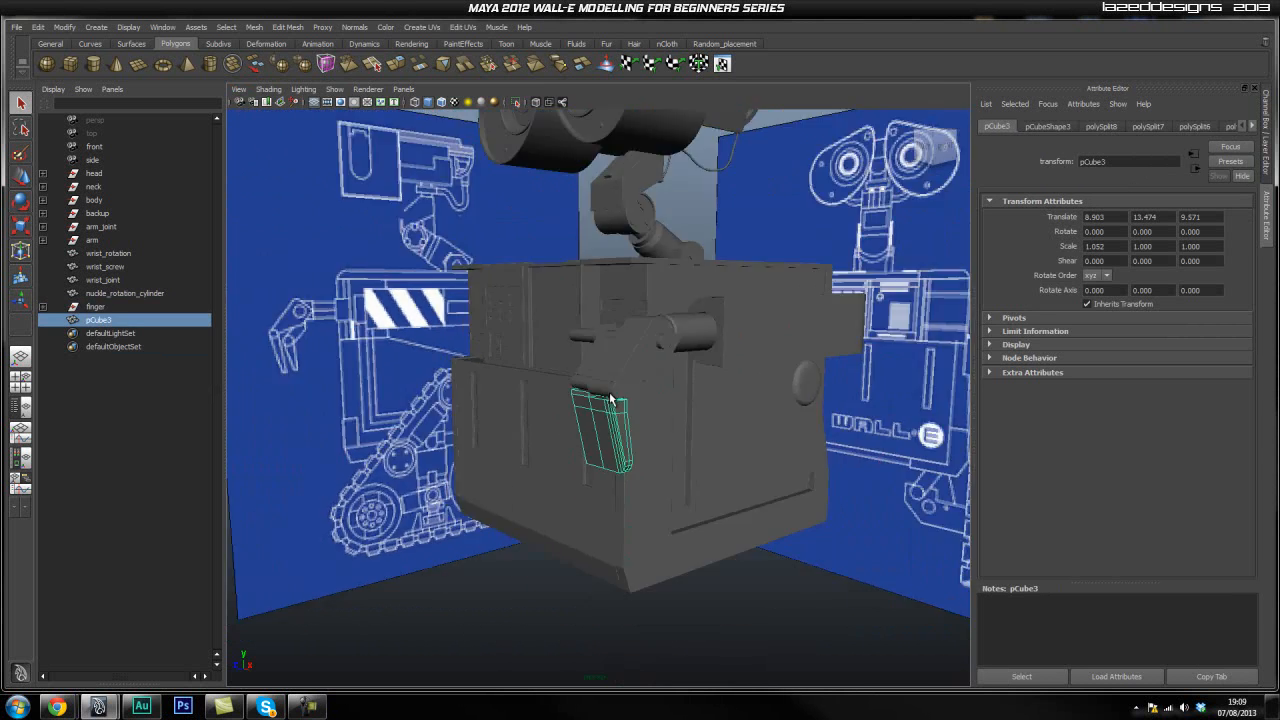
# Select every part of the robot model, delete its construction history, and clear the selection
pyautogui.scroll(-3, 608, 368)
pyautogui.moveTo(859, 207); pyautogui.dragTo(473, 552)
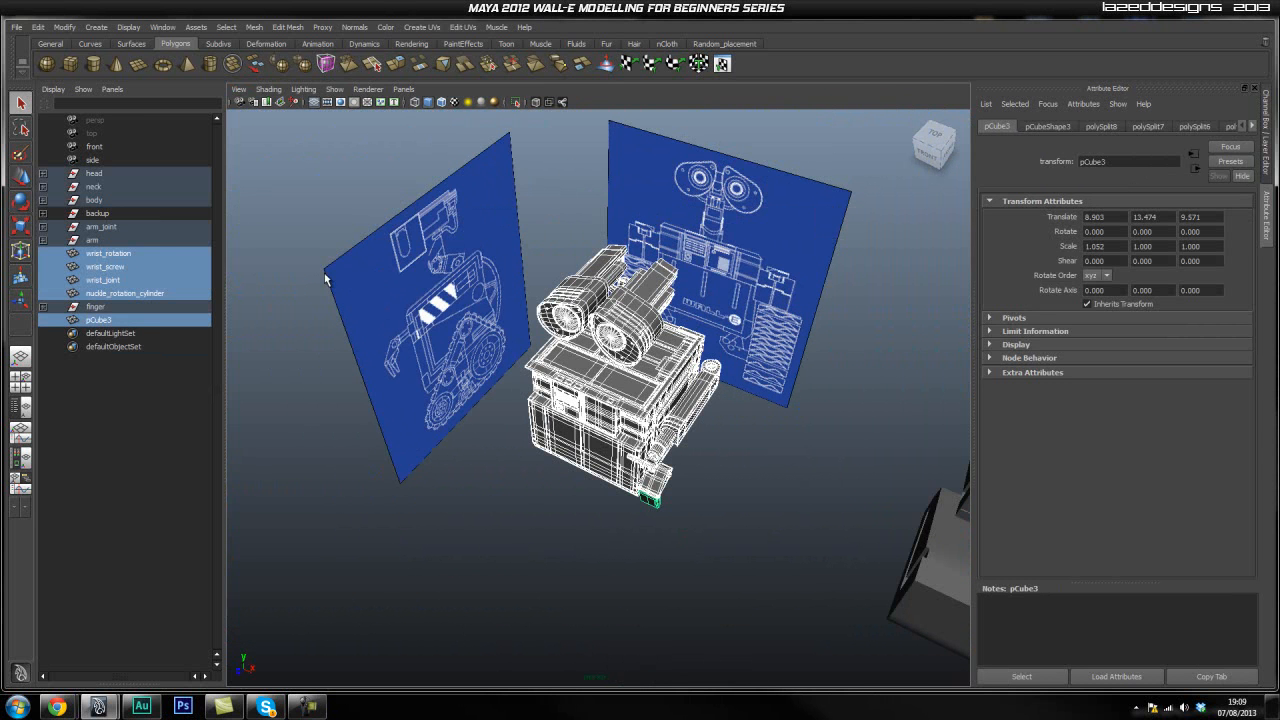
pyautogui.click(38, 27)
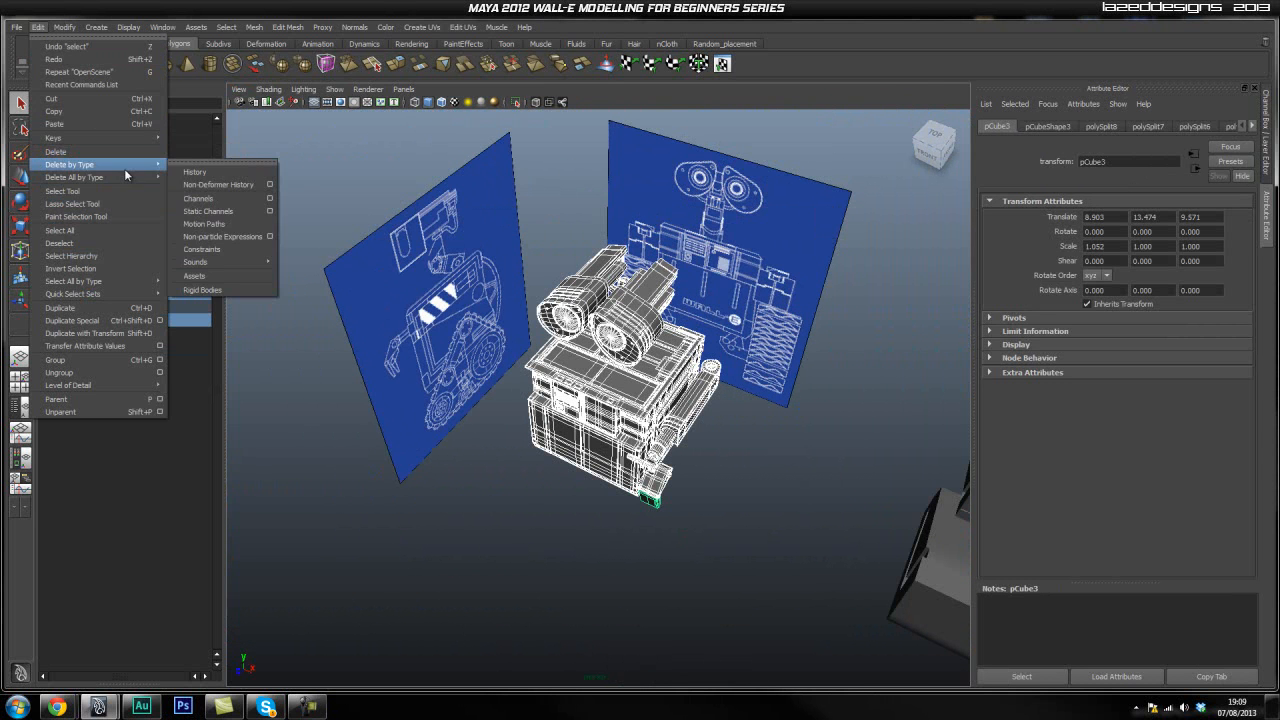
pyautogui.moveTo(132, 178)
pyautogui.click(176, 185)
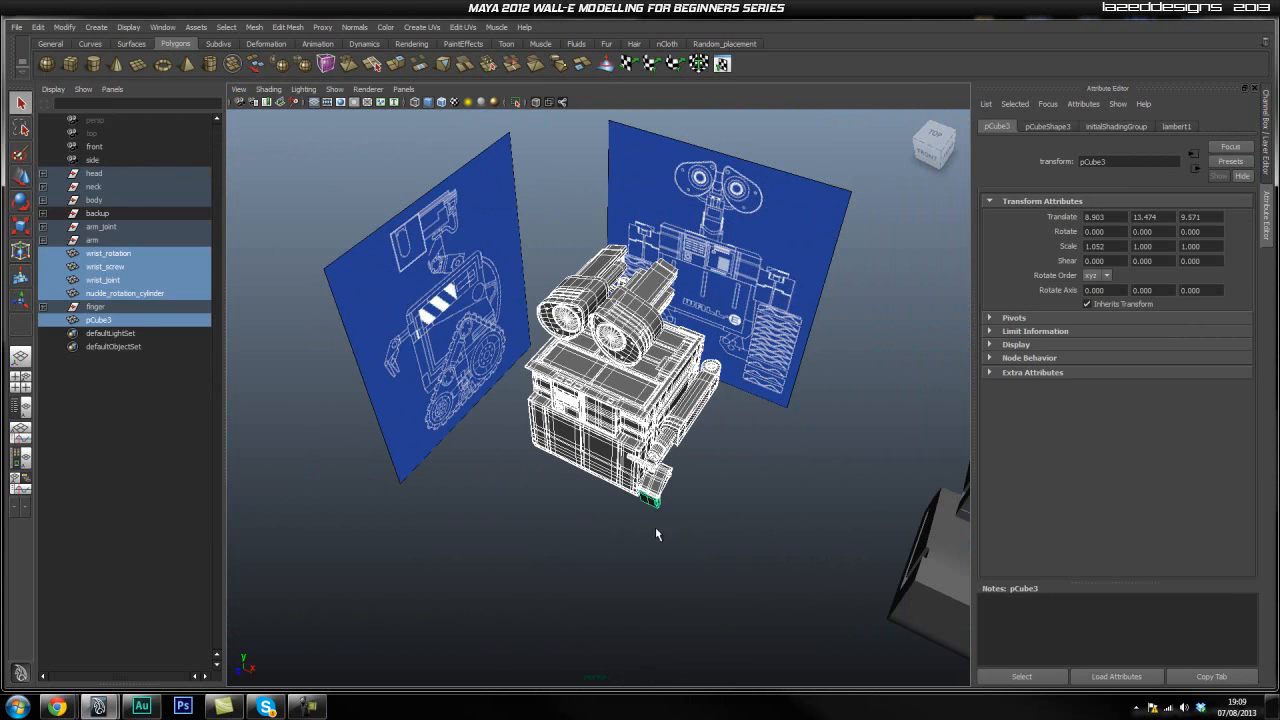
pyautogui.click(613, 505)
pyautogui.keyDown('alt'); pyautogui.moveTo(702, 520); pyautogui.dragTo(619, 472); pyautogui.keyUp('alt')
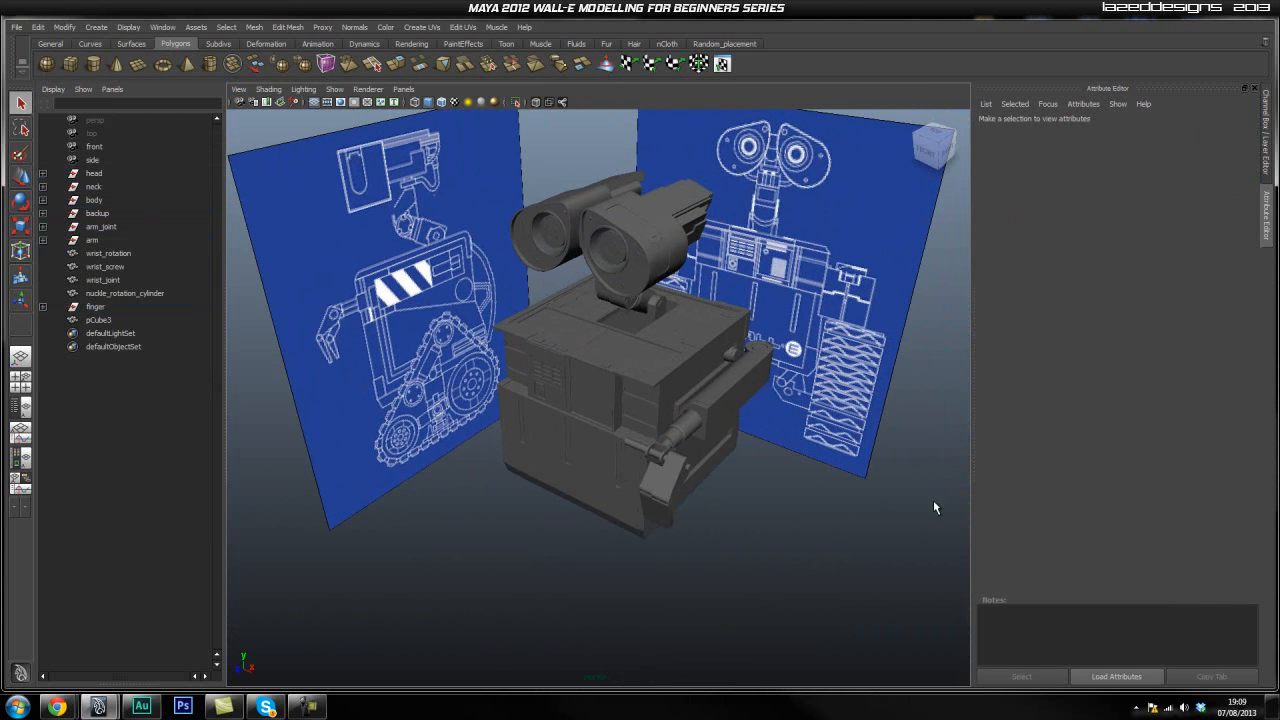
# Hide body_layer, neck_layer and head_layer so the arm and finger parts can be worked on alone
pyautogui.click(1031, 570)
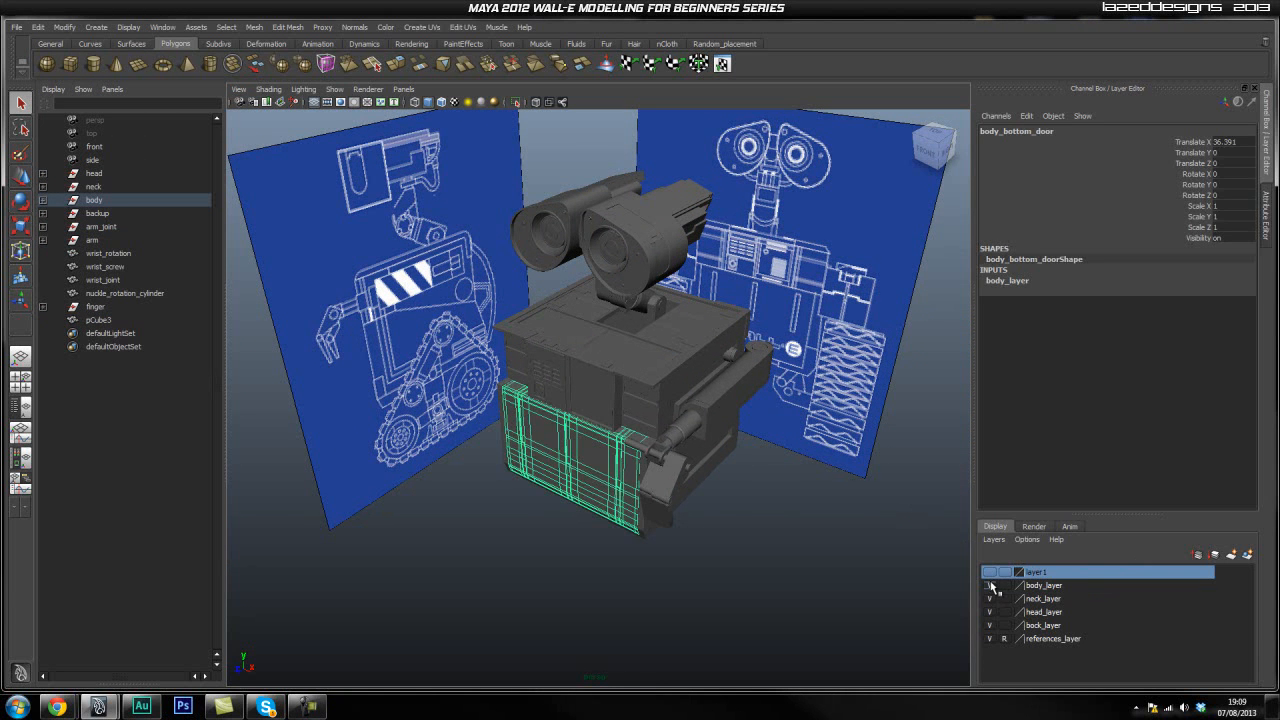
pyautogui.click(990, 585)
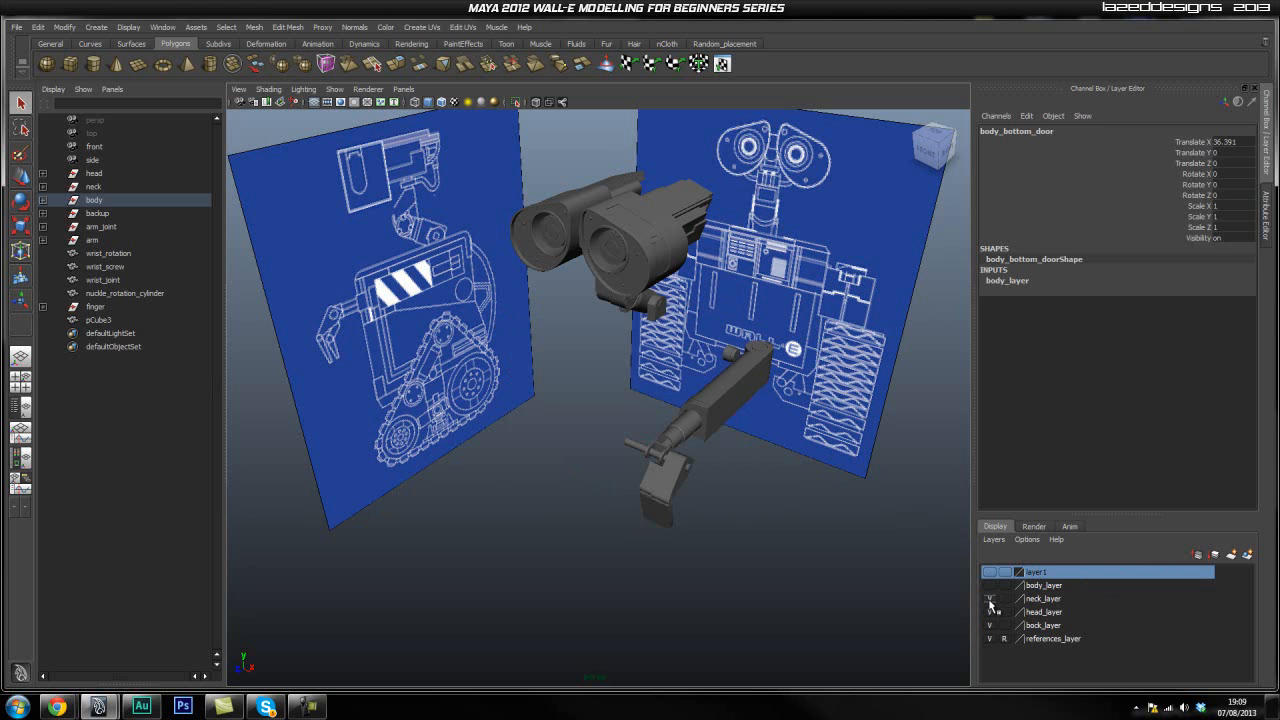
pyautogui.click(990, 600)
pyautogui.click(995, 613)
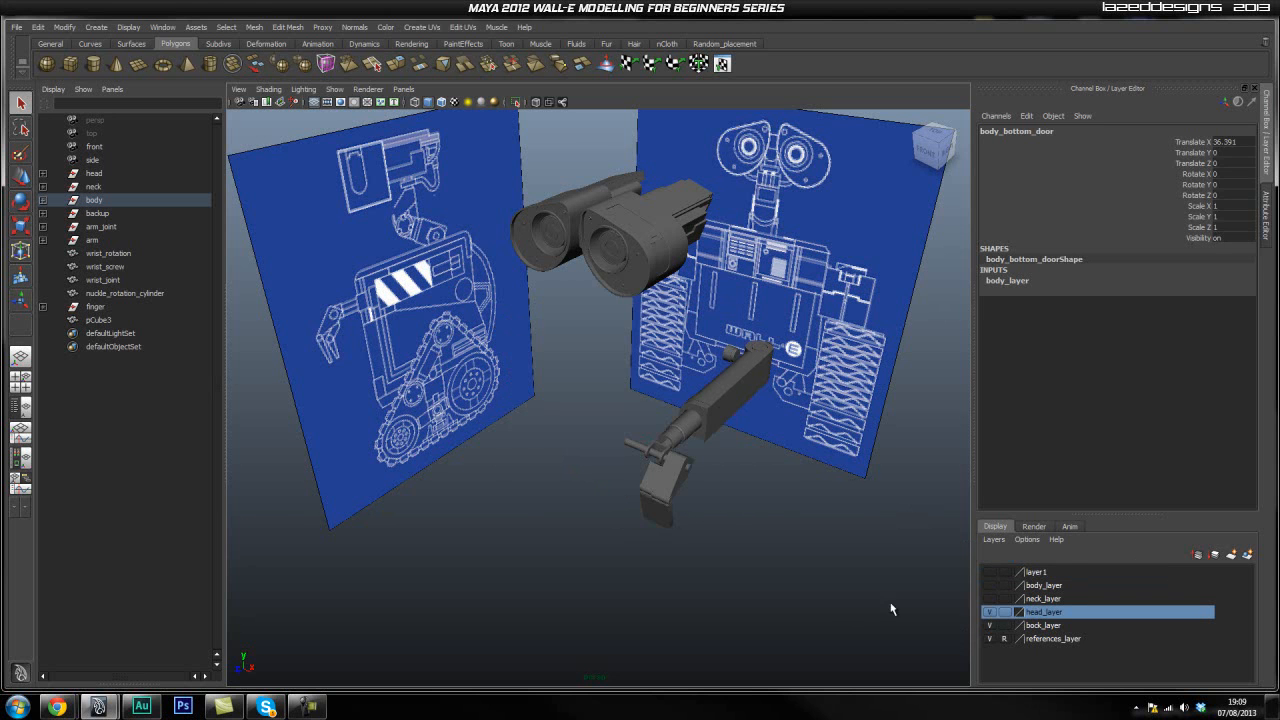
pyautogui.click(989, 612)
# Isolate the finger plate pCube3, hanging below the knuckle cylinder, in the perspective view
pyautogui.keyDown('alt'); pyautogui.moveTo(593, 520); pyautogui.dragTo(712, 481, button='right'); pyautogui.keyUp('alt')
pyautogui.keyDown('alt'); pyautogui.moveTo(712, 481); pyautogui.dragTo(633, 441); pyautogui.keyUp('alt')
pyautogui.click(633, 441)
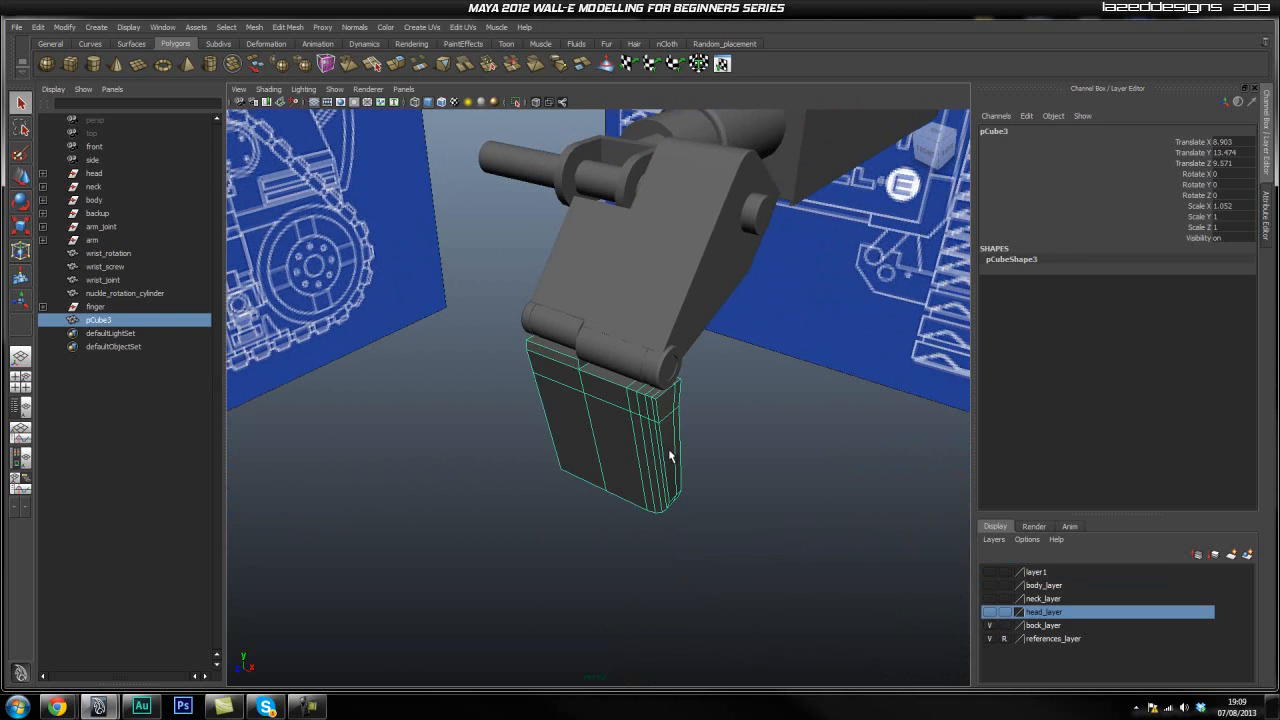
pyautogui.click(515, 103)
pyautogui.click(647, 361)
pyautogui.click(611, 425)
# Select the plate's large lower front face and the four narrow strips beside it toward the rounded edge
pyautogui.scroll(5, 562, 406)
pyautogui.keyDown('alt'); pyautogui.moveTo(560, 406); pyautogui.dragTo(605, 380); pyautogui.keyUp('alt')
pyautogui.moveTo(605, 380); pyautogui.dragTo(606, 403, button='right')
pyautogui.click(630, 365)
pyautogui.keyDown('shift'); pyautogui.click(659, 357); pyautogui.keyUp('shift')
pyautogui.keyDown('shift'); pyautogui.click(677, 353); pyautogui.keyUp('shift')
pyautogui.keyDown('shift'); pyautogui.click(699, 339); pyautogui.keyUp('shift')
pyautogui.keyDown('shift'); pyautogui.click(707, 336); pyautogui.keyUp('shift')
# Add the matching large lower face and four narrow strips on the plate's back side to the face selection
pyautogui.keyDown('alt'); pyautogui.moveTo(766, 423); pyautogui.dragTo(525, 420); pyautogui.keyUp('alt')
pyautogui.keyDown('shift'); pyautogui.click(628, 383); pyautogui.keyUp('shift')
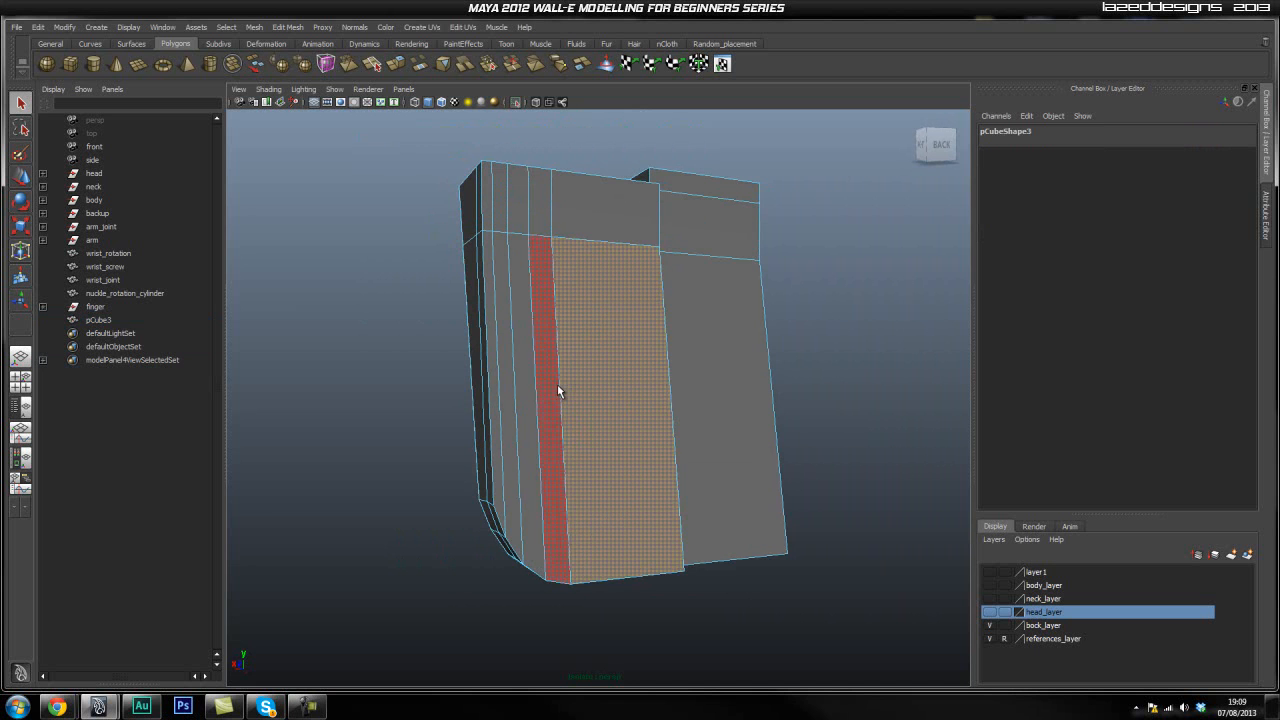
pyautogui.keyDown('shift'); pyautogui.click(540, 384); pyautogui.keyUp('shift')
pyautogui.keyDown('shift'); pyautogui.click(517, 384); pyautogui.keyUp('shift')
pyautogui.keyDown('shift'); pyautogui.click(512, 387); pyautogui.keyUp('shift')
pyautogui.keyDown('shift'); pyautogui.click(495, 368); pyautogui.keyUp('shift')
pyautogui.keyDown('alt'); pyautogui.moveTo(314, 357); pyautogui.dragTo(749, 369); pyautogui.keyUp('alt')
# Keep the Edit Mesh commands open in a floating window and extrude the selected front and back faces
pyautogui.click(287, 27)
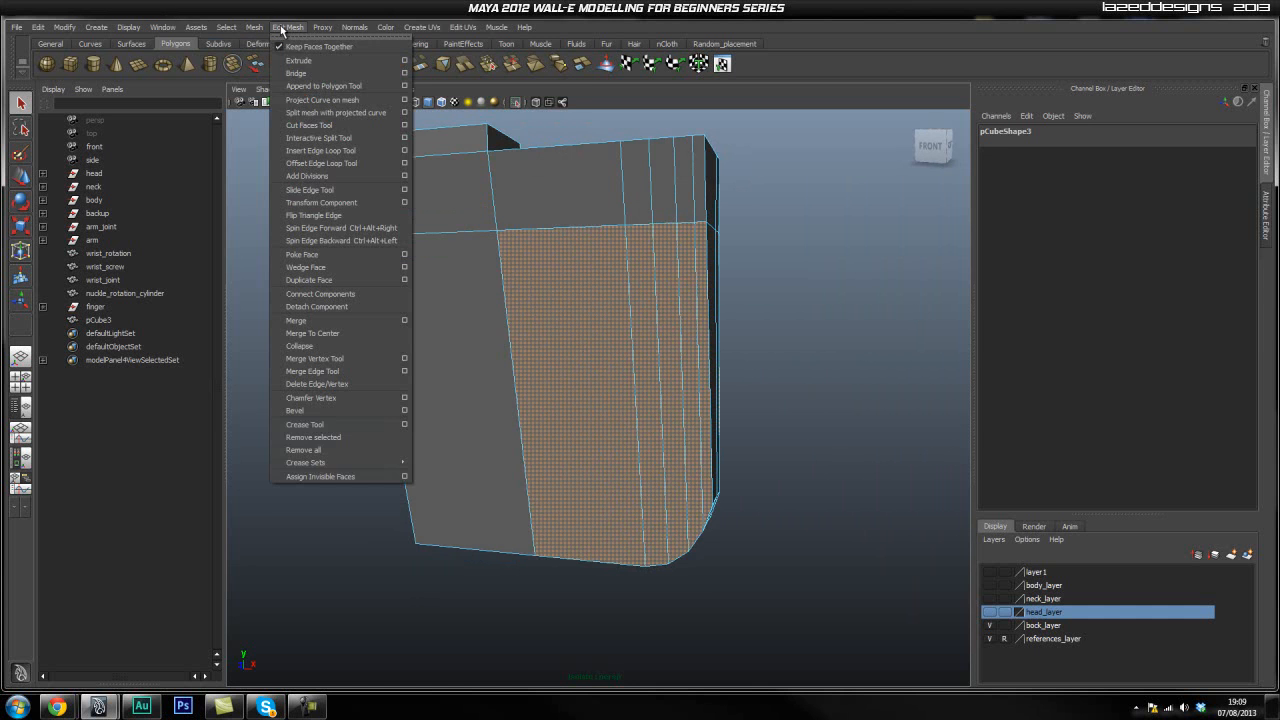
pyautogui.click(302, 35)
pyautogui.moveTo(730, 207); pyautogui.dragTo(855, 223)
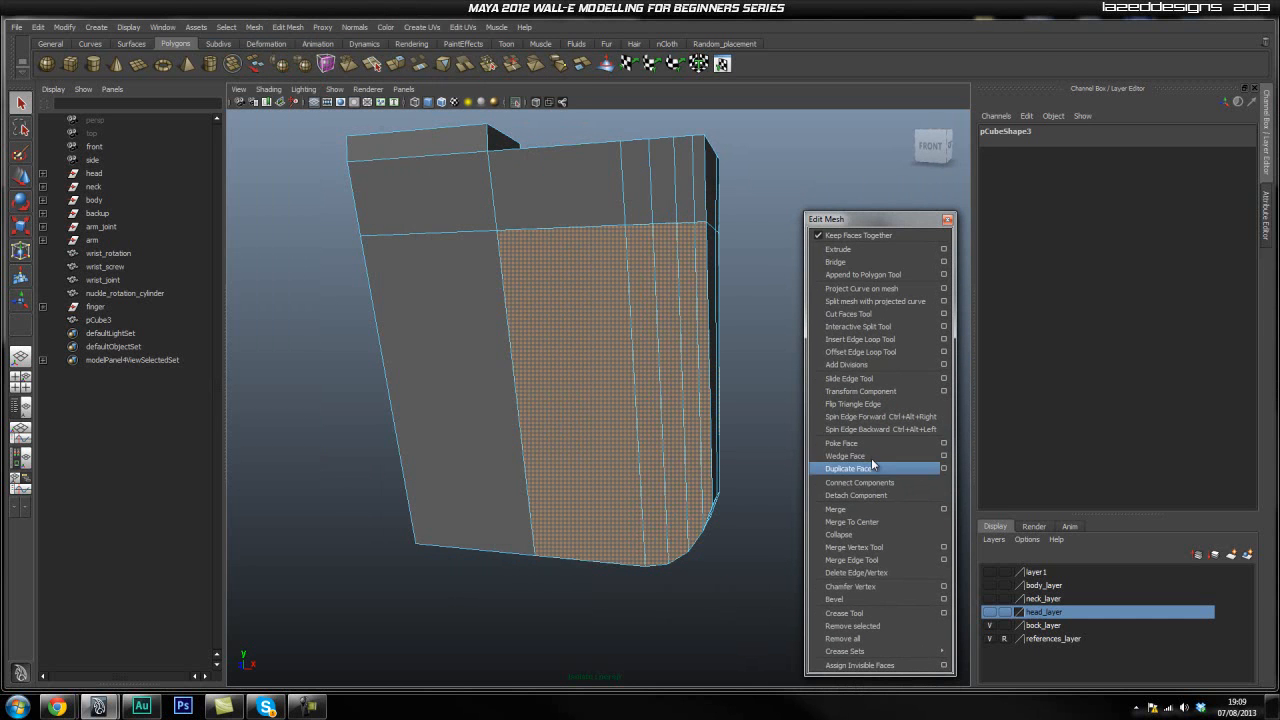
pyautogui.moveTo(876, 653)
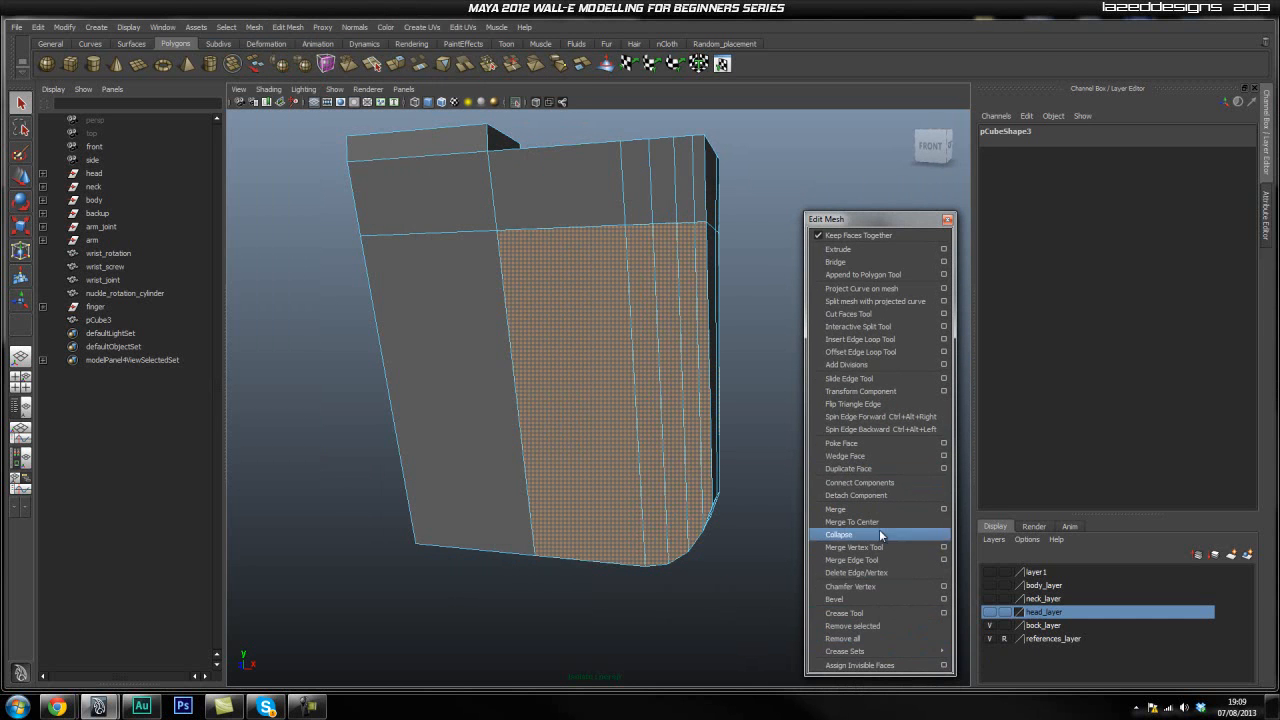
pyautogui.click(869, 250)
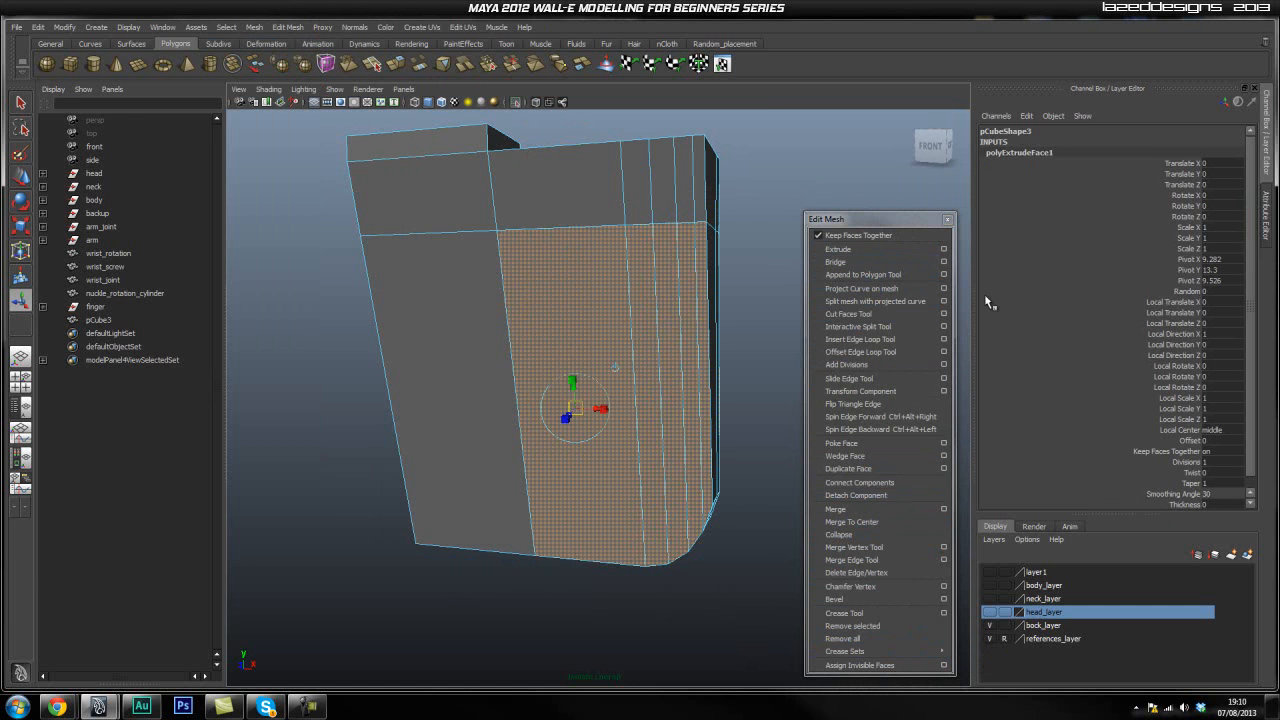
# Try extrusion offsets of 0.05 and 0.005 on the selected plate faces
pyautogui.scroll(5, 598, 390)
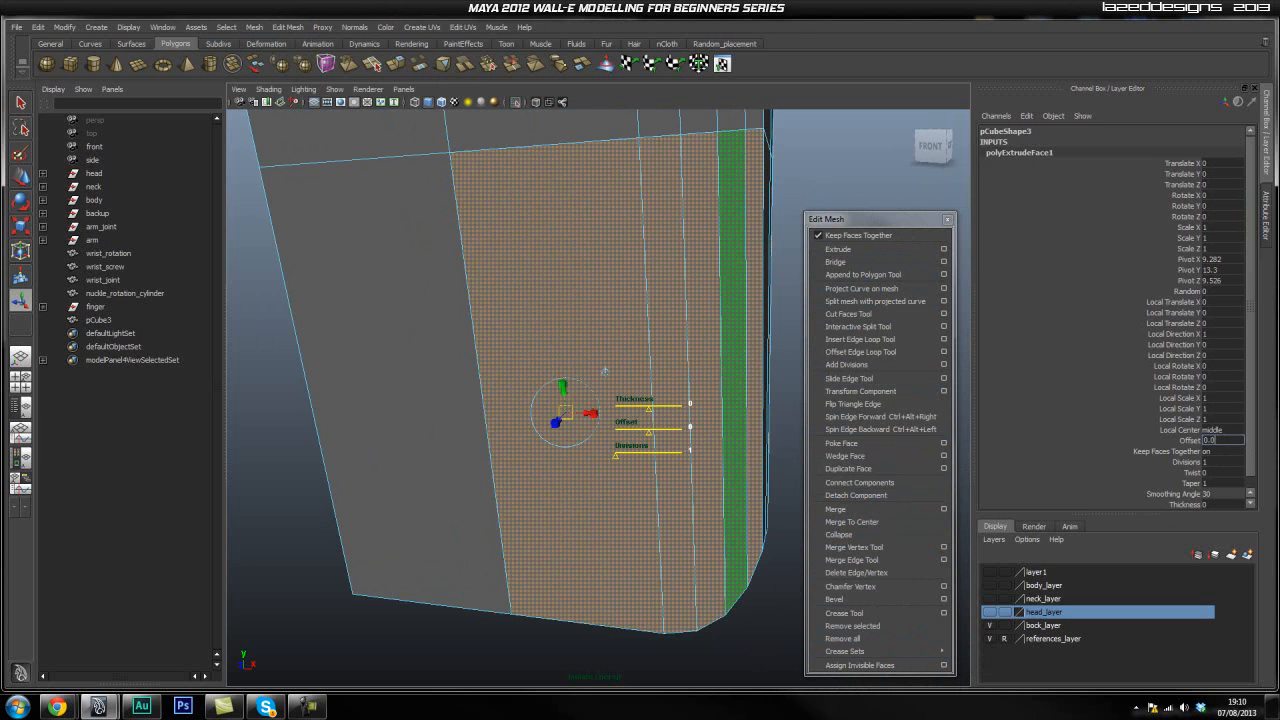
pyautogui.write('0.05')
pyautogui.press('Return')
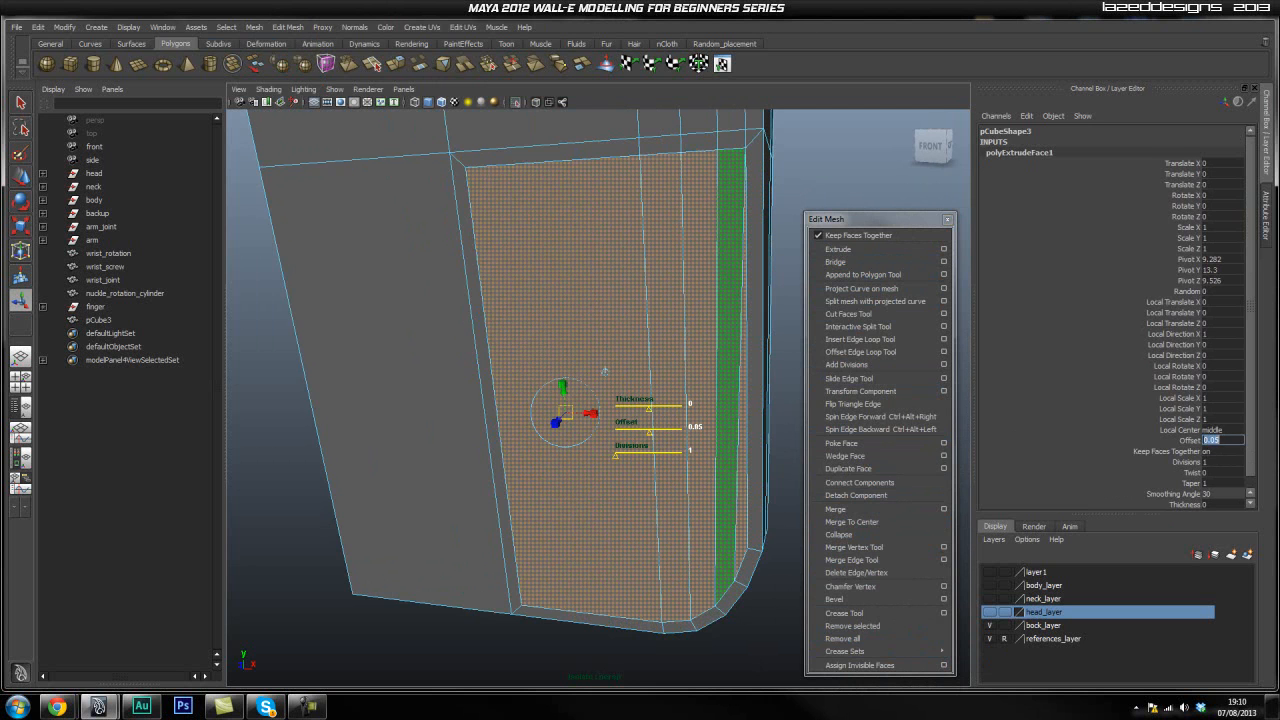
pyautogui.write('0.005')
pyautogui.press('Return')
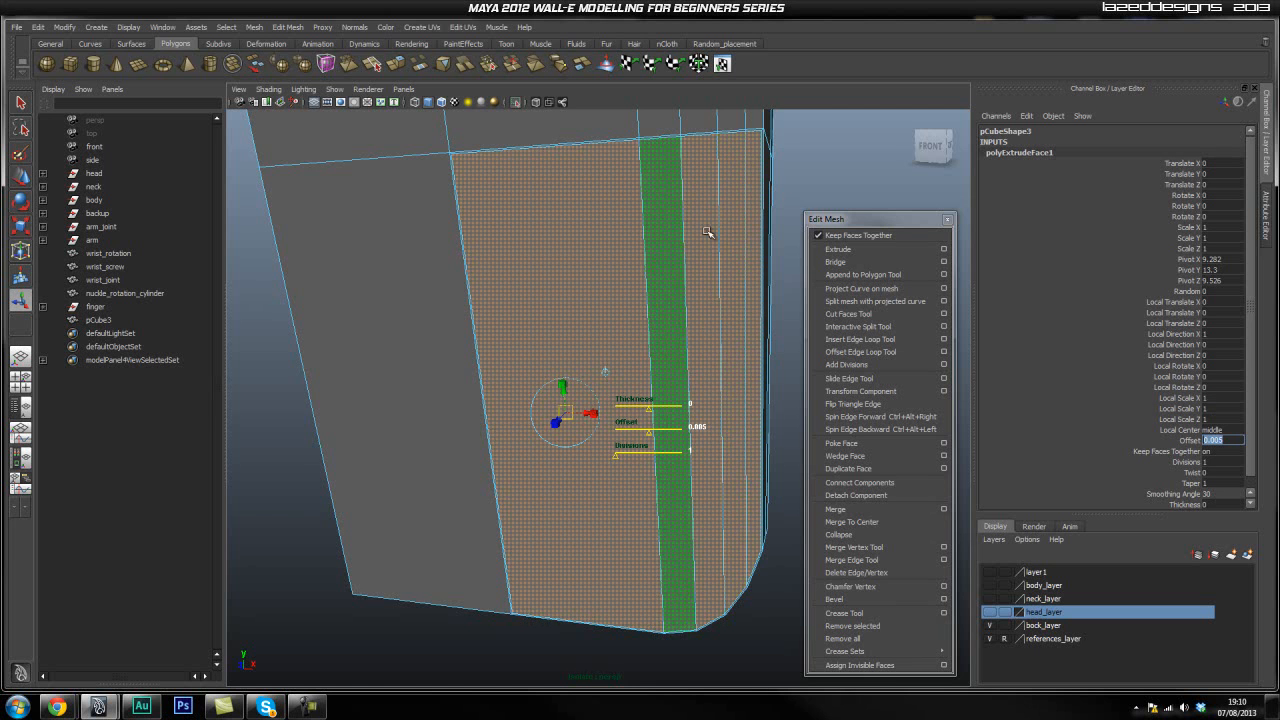
# Set the face extrusion's offset to 0.01 and clear the selection
pyautogui.scroll(5, 700, 310)
pyautogui.keyDown('alt'); pyautogui.moveTo(747, 313); pyautogui.dragTo(666, 421, button='middle'); pyautogui.keyUp('alt')
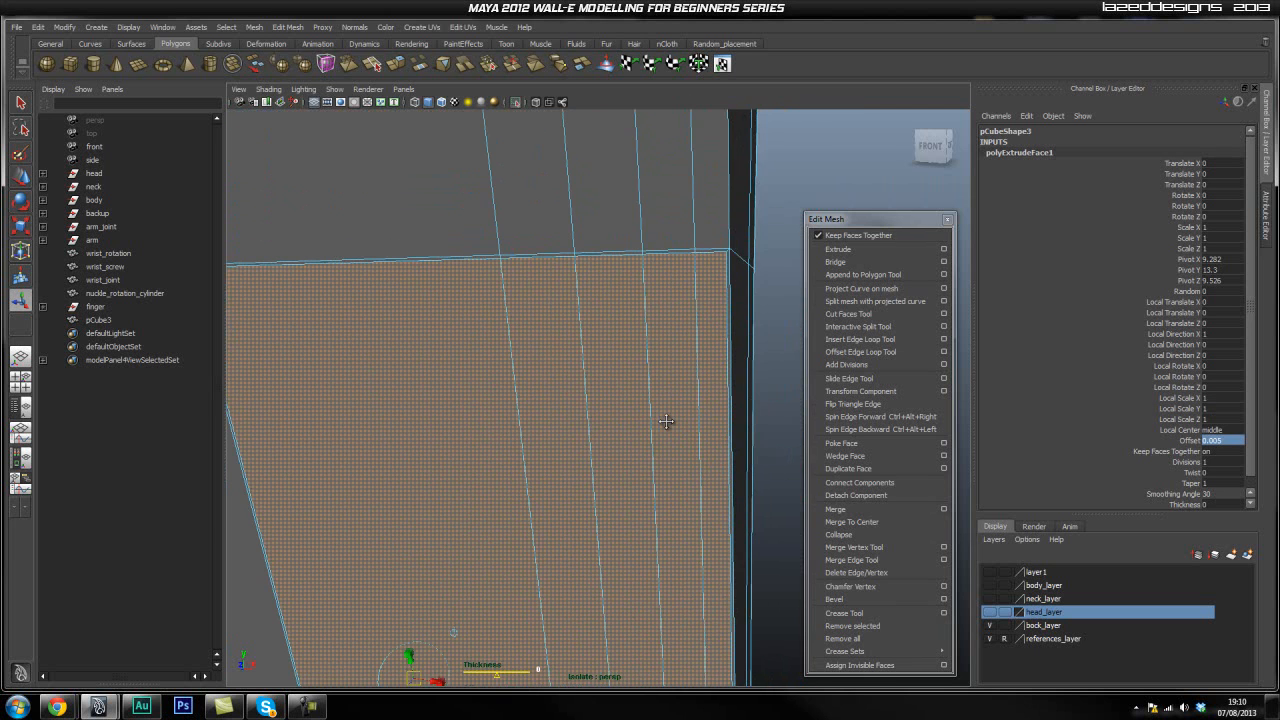
pyautogui.click(1238, 440)
pyautogui.write('0.01')
pyautogui.press('Return')
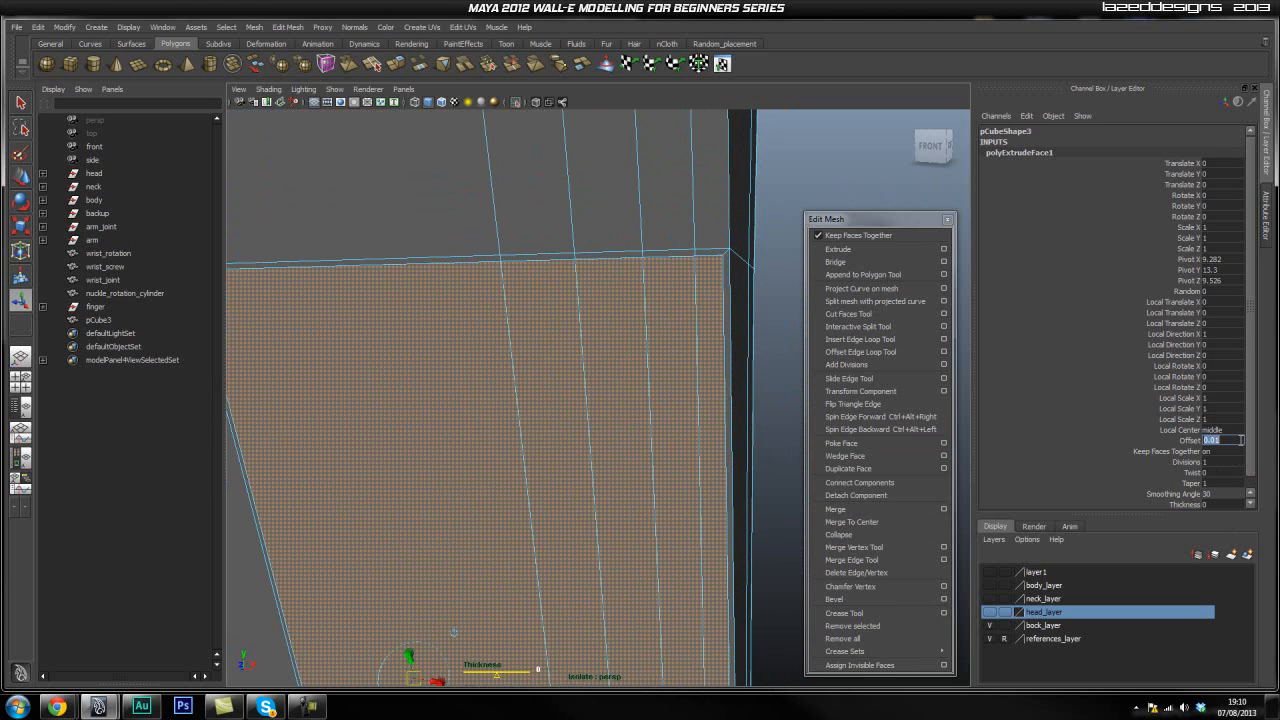
pyautogui.click(762, 508)
# Examine the thin inset border along the plate's upper loop and at its outer corner
pyautogui.keyDown('alt'); pyautogui.moveTo(762, 508); pyautogui.dragTo(594, 478); pyautogui.keyUp('alt')
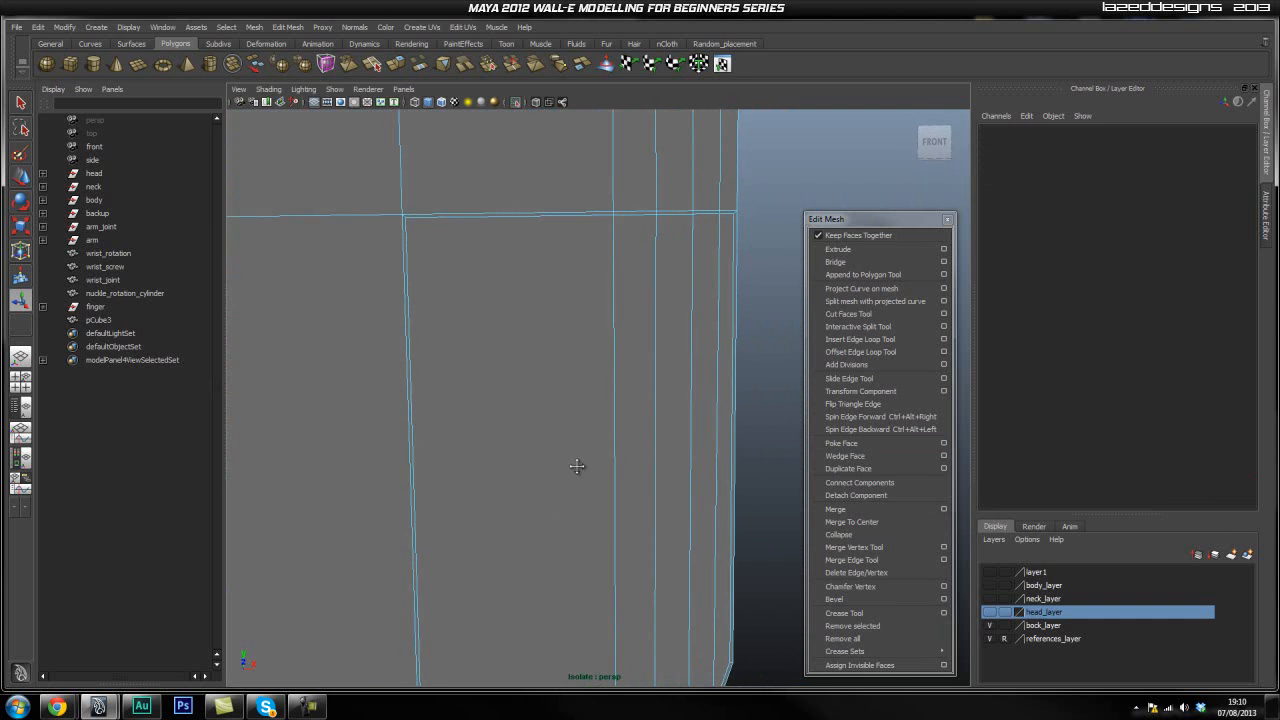
pyautogui.keyDown('alt'); pyautogui.moveTo(581, 434); pyautogui.dragTo(598, 577, button='middle'); pyautogui.keyUp('alt')
pyautogui.keyDown('alt'); pyautogui.moveTo(598, 578); pyautogui.dragTo(608, 552); pyautogui.keyUp('alt')
pyautogui.keyDown('alt'); pyautogui.moveTo(638, 503); pyautogui.dragTo(700, 527); pyautogui.keyUp('alt')
pyautogui.keyDown('alt'); pyautogui.moveTo(548, 409); pyautogui.dragTo(570, 685, button='middle'); pyautogui.keyUp('alt')
pyautogui.keyDown('alt'); pyautogui.moveTo(694, 311); pyautogui.dragTo(566, 480, button='middle'); pyautogui.keyUp('alt')
pyautogui.keyDown('alt'); pyautogui.moveTo(566, 480); pyautogui.dragTo(686, 377); pyautogui.keyUp('alt')
pyautogui.keyDown('alt'); pyautogui.moveTo(686, 377); pyautogui.dragTo(543, 551, button='middle'); pyautogui.keyUp('alt')
pyautogui.scroll(2, 637, 459)
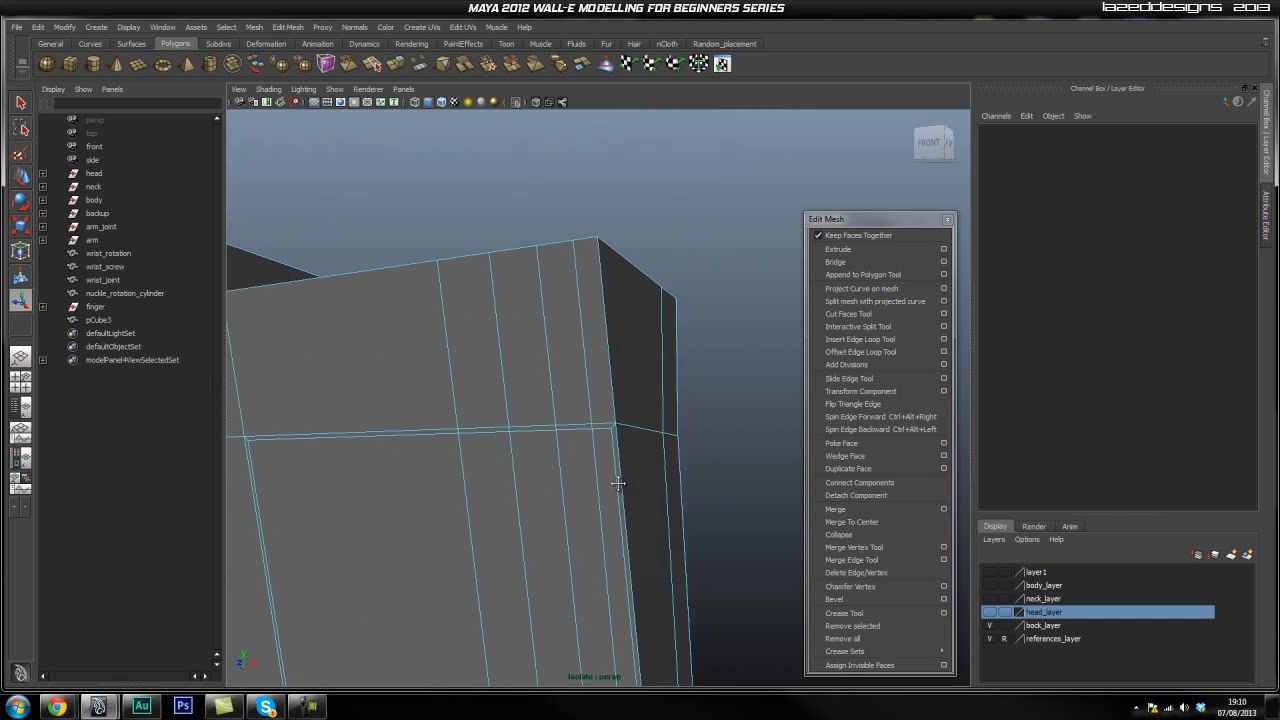
pyautogui.keyDown('alt'); pyautogui.moveTo(637, 459); pyautogui.dragTo(611, 489, button='middle'); pyautogui.keyUp('alt')
pyautogui.scroll(2, 550, 505)
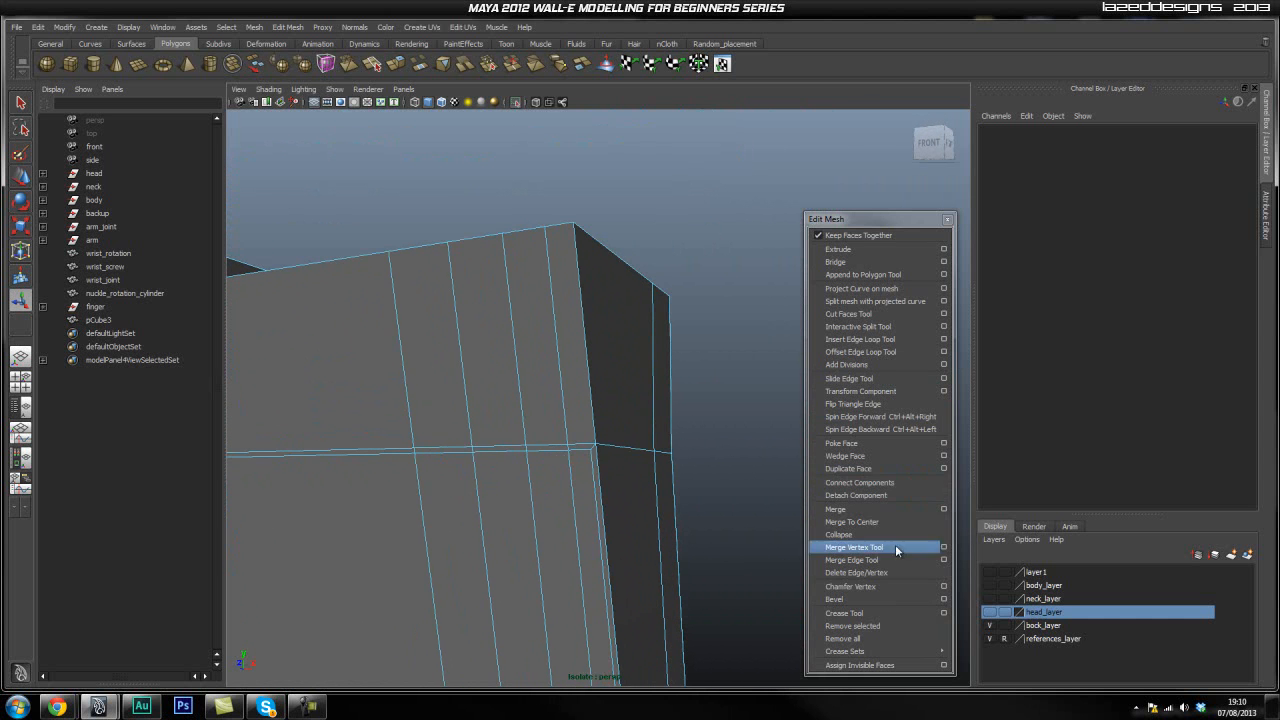
# Split new edges from the front inset's outer corner up, across the plate's top, and down to the rear inset corner
pyautogui.click(860, 339)
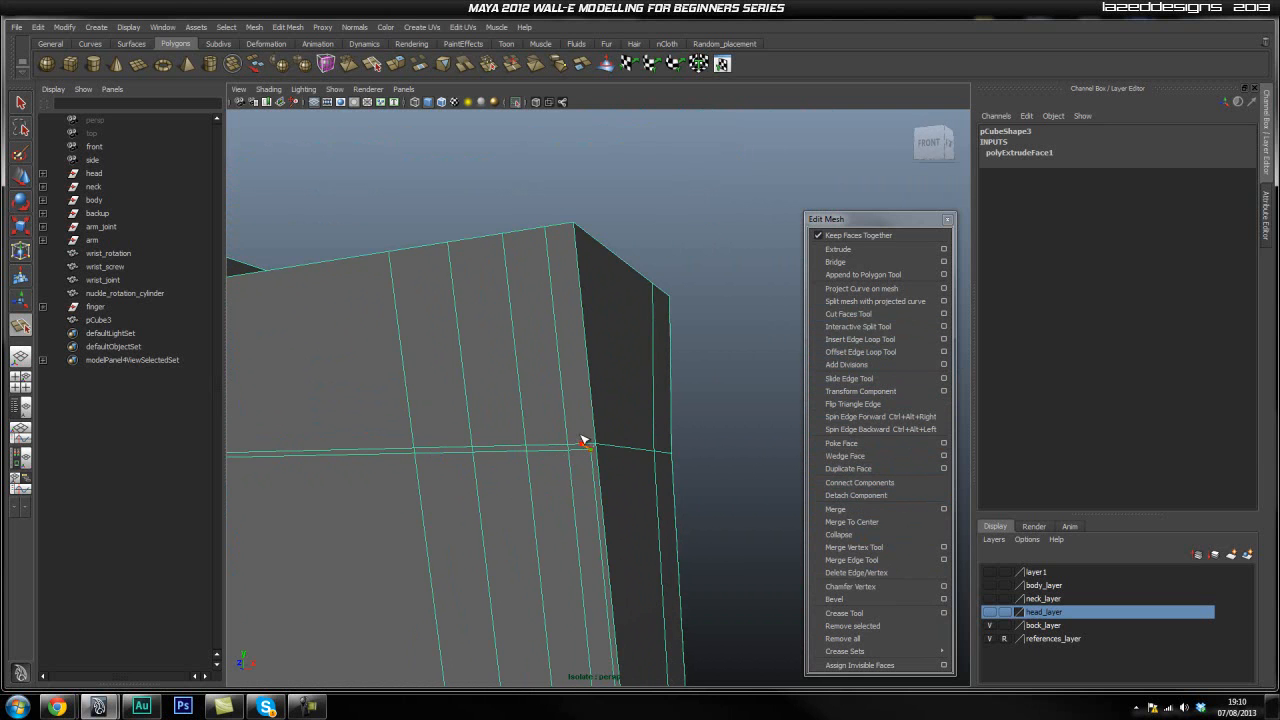
pyautogui.keyDown('alt'); pyautogui.moveTo(710, 272); pyautogui.dragTo(399, 401); pyautogui.keyUp('alt')
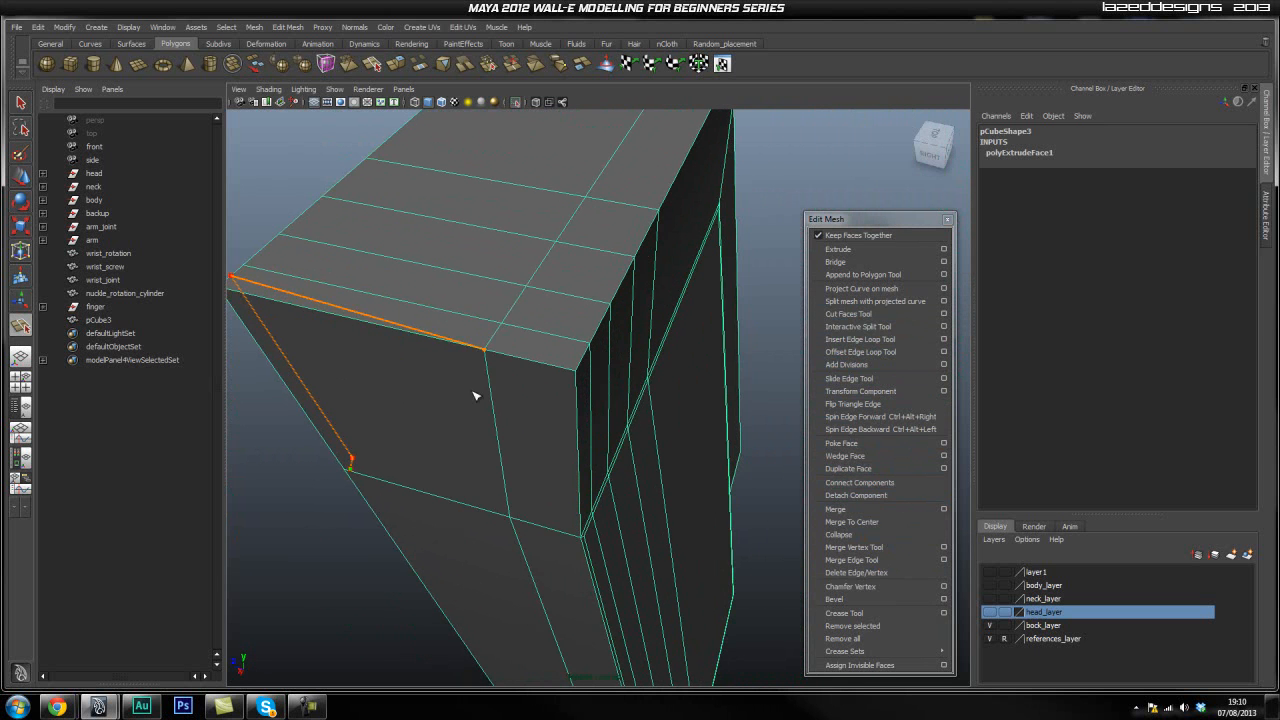
pyautogui.keyDown('alt'); pyautogui.moveTo(597, 425); pyautogui.dragTo(497, 418); pyautogui.keyUp('alt')
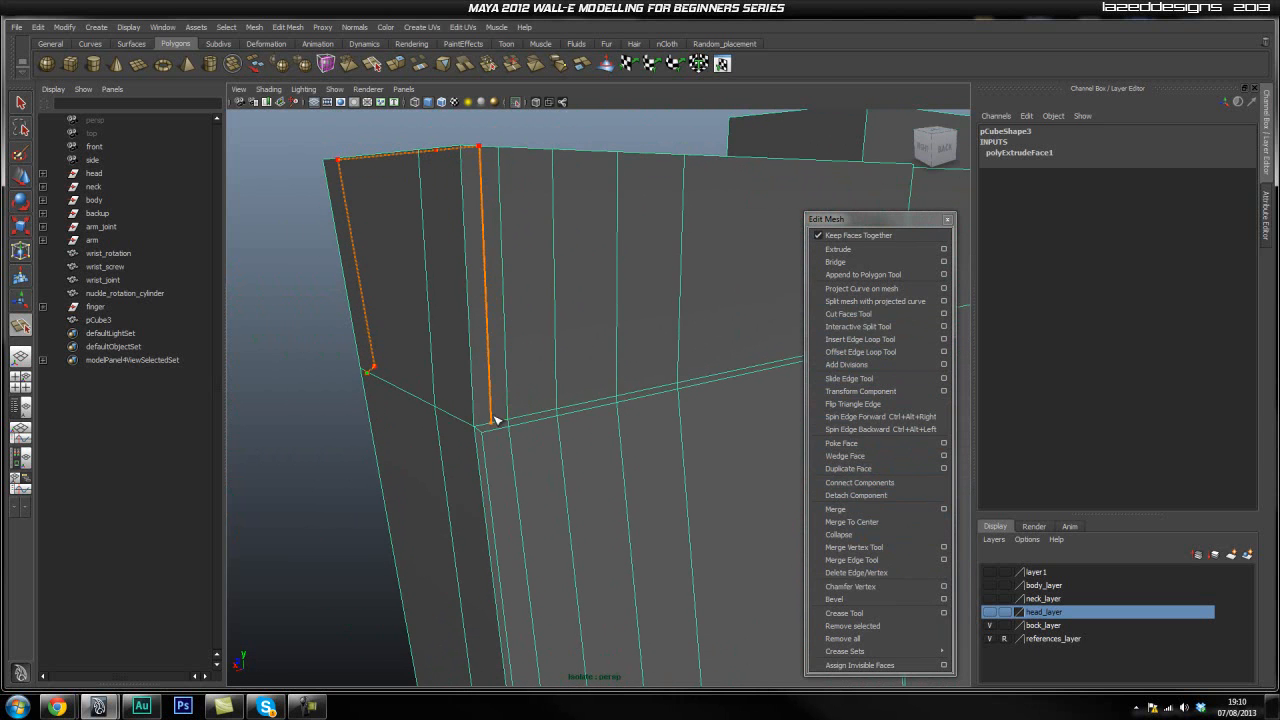
pyautogui.click(485, 438)
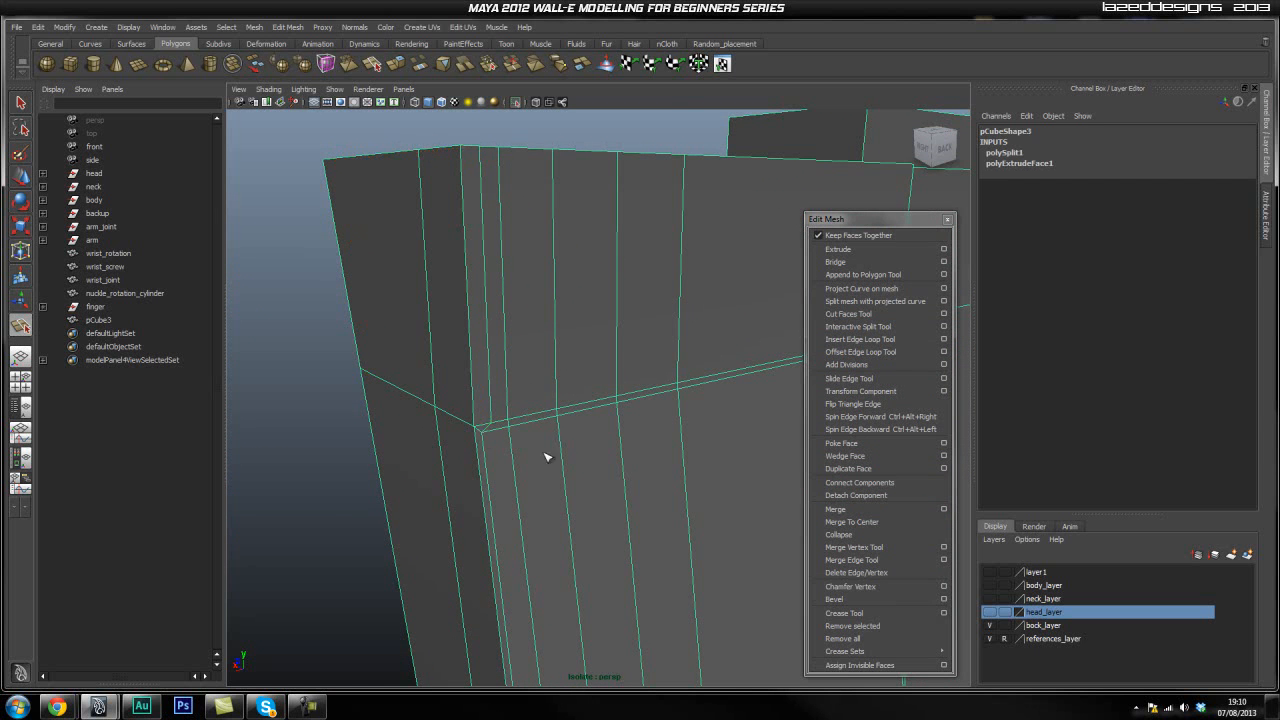
pyautogui.press('q')
# Move the newly split vertex on the front upper border toward the outer corner to line up with the inset edge
pyautogui.keyDown('alt'); pyautogui.moveTo(407, 452); pyautogui.dragTo(453, 447); pyautogui.keyUp('alt')
pyautogui.moveTo(453, 447); pyautogui.dragTo(418, 435, button='right')
pyautogui.keyDown('alt'); pyautogui.moveTo(473, 452); pyautogui.dragTo(529, 420); pyautogui.keyUp('alt')
pyautogui.press('w')
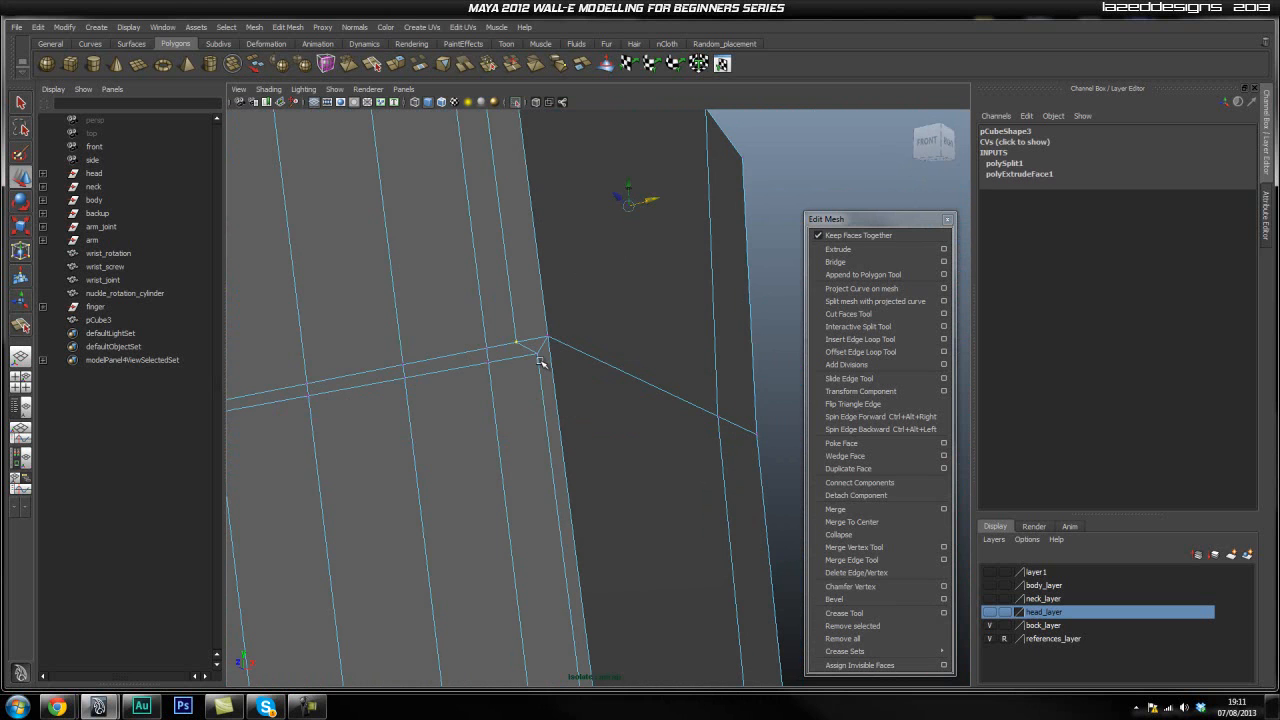
pyautogui.moveTo(536, 353); pyautogui.dragTo(541, 355, button='middle')
pyautogui.keyDown('alt'); pyautogui.moveTo(598, 354); pyautogui.dragTo(599, 353); pyautogui.keyUp('alt')
# Delete the short diagonal edges linking the plate's outer corners to the inset border
pyautogui.rightClick(553, 381)
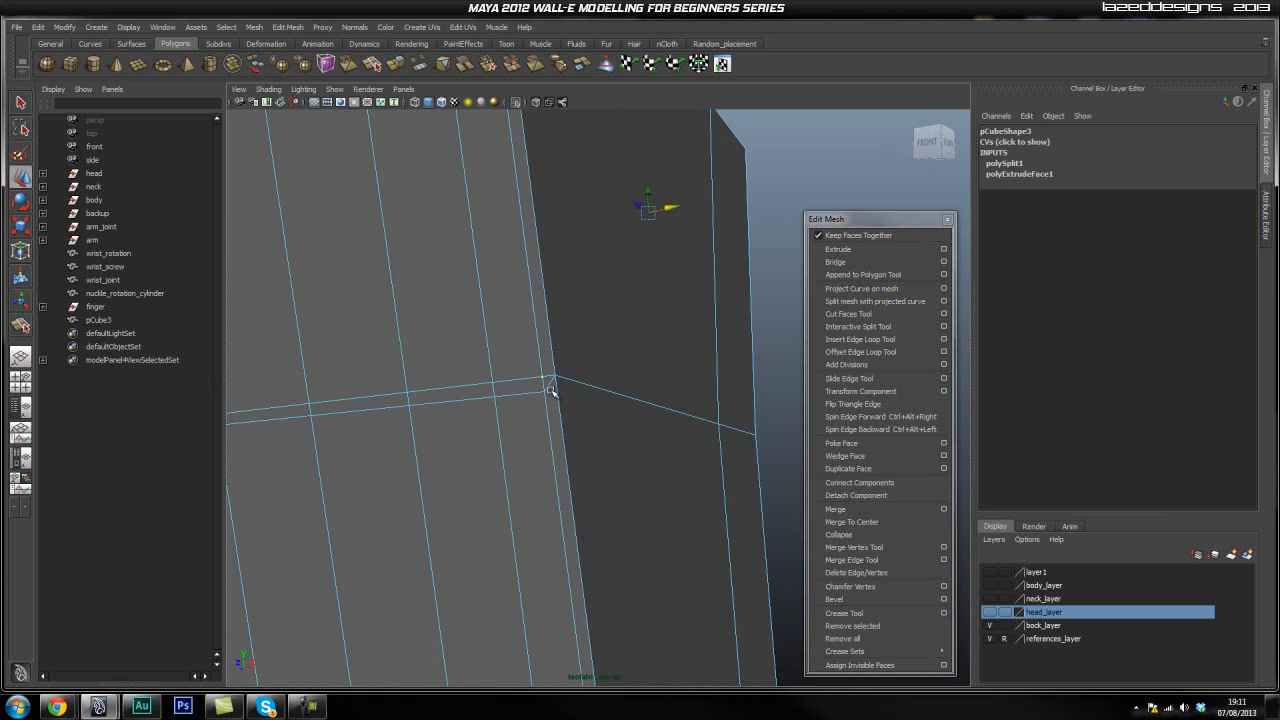
pyautogui.click(552, 381)
pyautogui.keyDown('alt'); pyautogui.moveTo(783, 414); pyautogui.dragTo(530, 430); pyautogui.keyUp('alt')
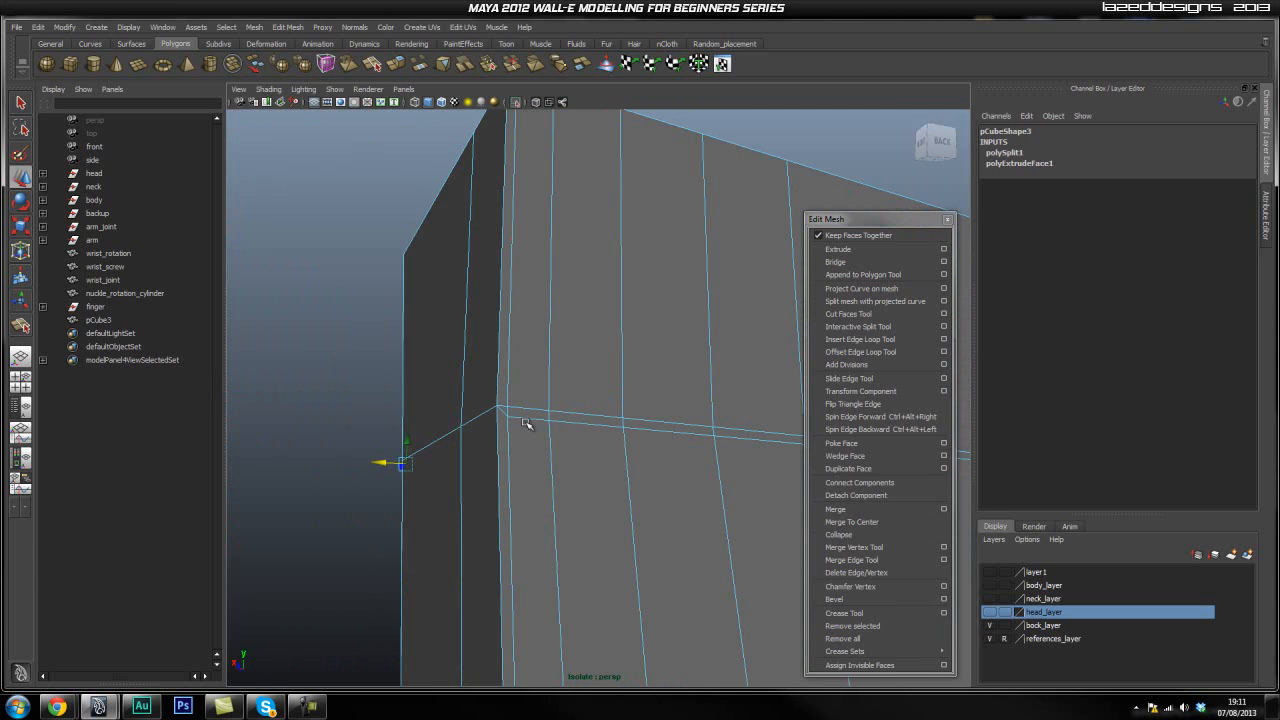
pyautogui.keyDown('shift'); pyautogui.moveTo(502, 427); pyautogui.dragTo(444, 441, button='right'); pyautogui.keyUp('shift')
pyautogui.scroll(-4, 514, 450)
pyautogui.moveTo(452, 464)
pyautogui.keyDown('alt'); pyautogui.mouseDown()
pyautogui.moveTo(651, 463)
pyautogui.moveTo(520, 449)
pyautogui.moveTo(580, 429)
pyautogui.moveTo(465, 442)
pyautogui.mouseUp(); pyautogui.keyUp('alt')
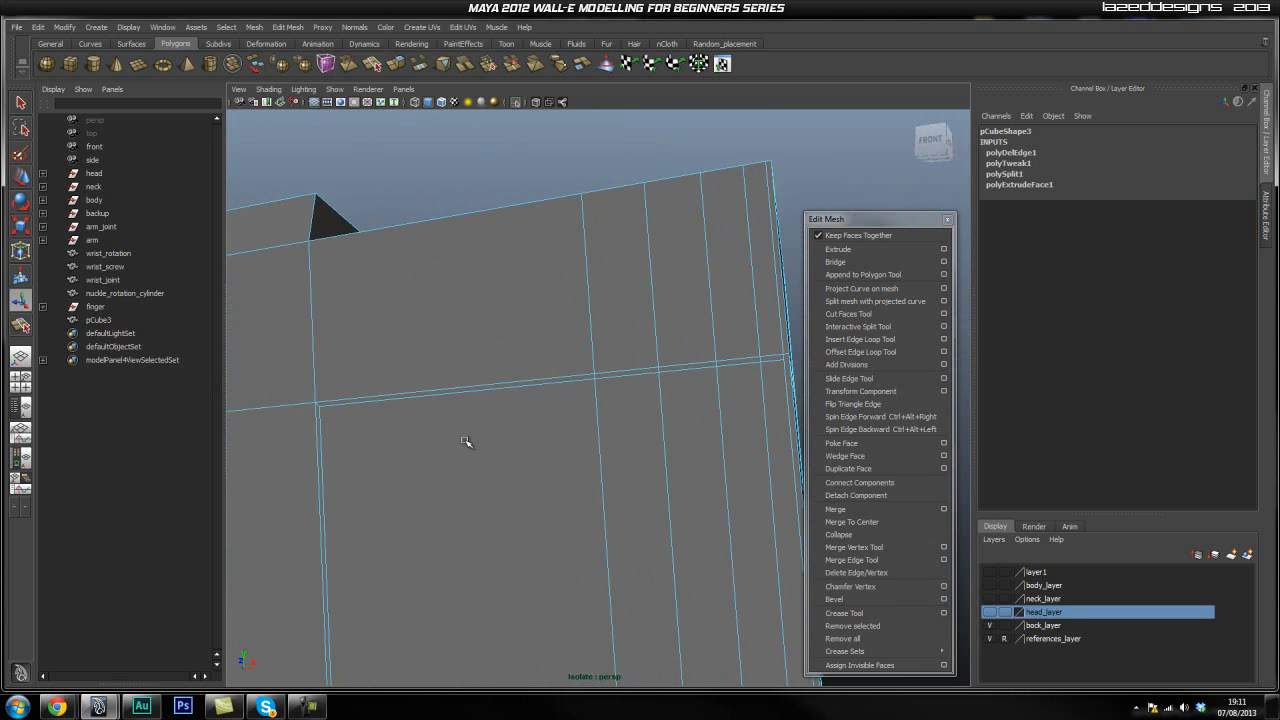
# Split new edges from the front inset's inner corner up, over the plate's top, and down to the rear inset corner
pyautogui.keyDown('alt'); pyautogui.moveTo(343, 404); pyautogui.dragTo(550, 382, button='middle'); pyautogui.keyUp('alt')
pyautogui.scroll(4, 566, 397)
pyautogui.keyDown('alt'); pyautogui.moveTo(459, 392); pyautogui.dragTo(505, 396, button='middle'); pyautogui.keyUp('alt')
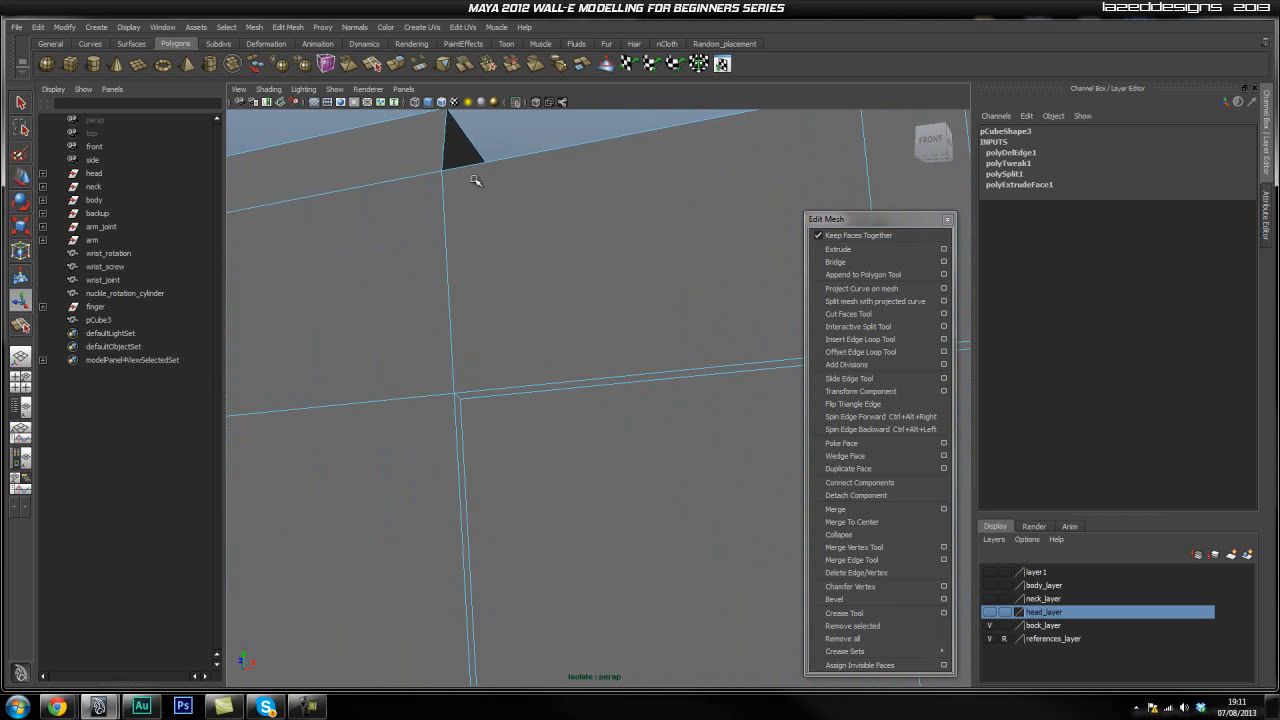
pyautogui.click(858, 326)
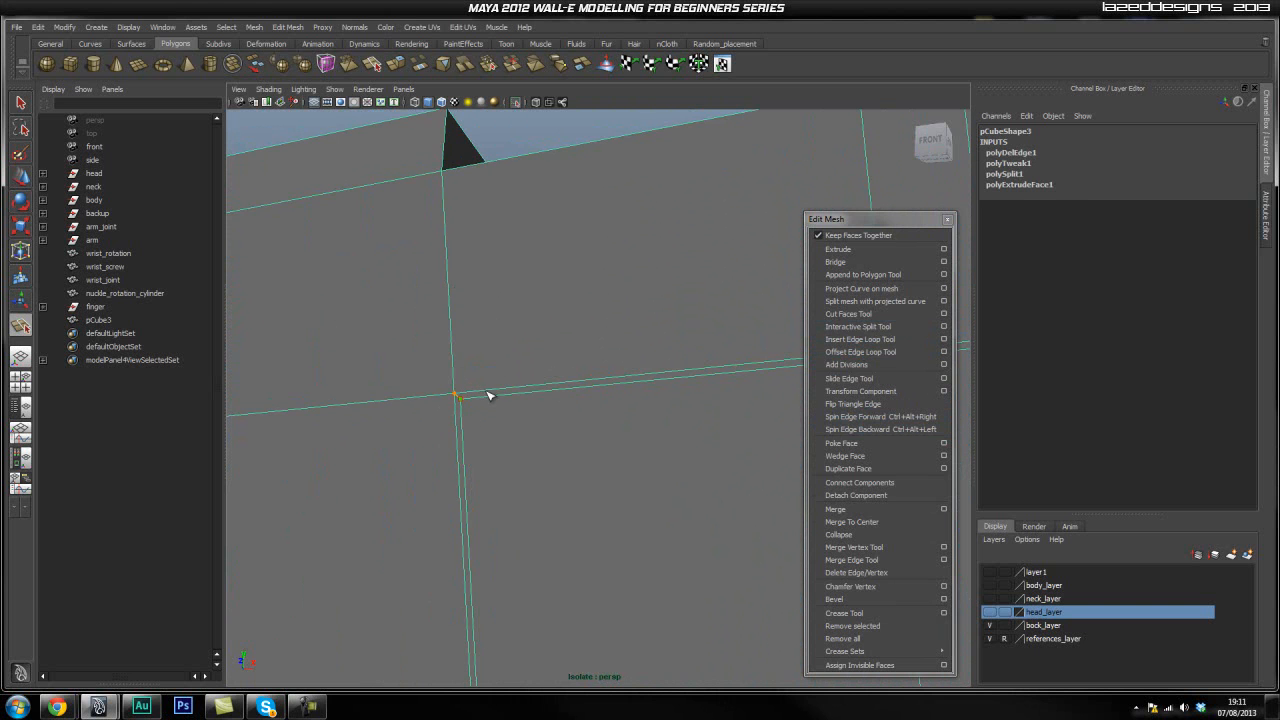
pyautogui.moveTo(507, 163)
pyautogui.mouseDown()
pyautogui.moveTo(528, 178)
pyautogui.moveTo(515, 160)
pyautogui.mouseUp()
pyautogui.keyDown('alt'); pyautogui.moveTo(632, 190); pyautogui.dragTo(496, 285); pyautogui.keyUp('alt')
pyautogui.click(494, 284)
pyautogui.keyDown('alt'); pyautogui.moveTo(471, 335); pyautogui.dragTo(409, 250, button='middle'); pyautogui.keyUp('alt')
pyautogui.moveTo(541, 384)
pyautogui.keyDown('alt'); pyautogui.mouseDown(button='middle')
pyautogui.moveTo(441, 300)
pyautogui.moveTo(388, 312)
pyautogui.mouseUp(button='middle'); pyautogui.keyUp('alt')
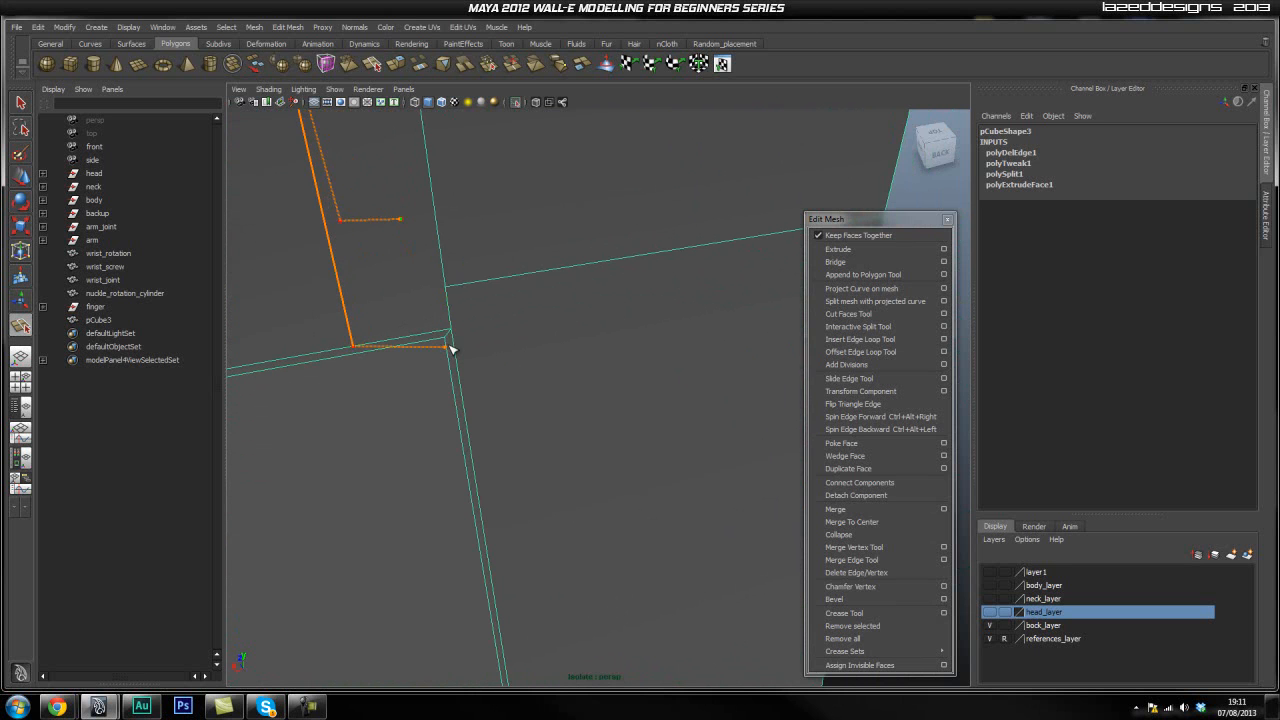
pyautogui.press('Return')
# Move the new split vertex on the rear upper border toward the inset's inner corner
pyautogui.rightClick(362, 345)
pyautogui.moveTo(366, 332); pyautogui.dragTo(343, 350, button='right')
pyautogui.click(352, 347)
pyautogui.press('w')
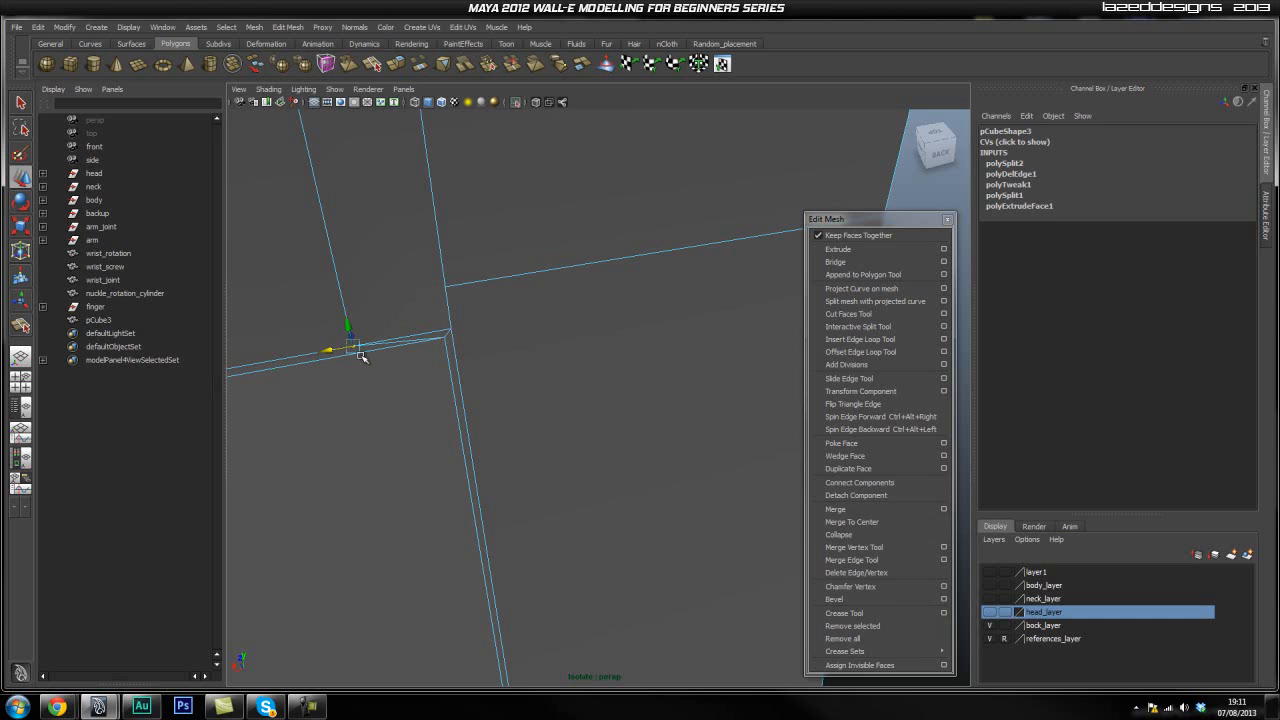
pyautogui.moveTo(333, 356); pyautogui.dragTo(425, 344)
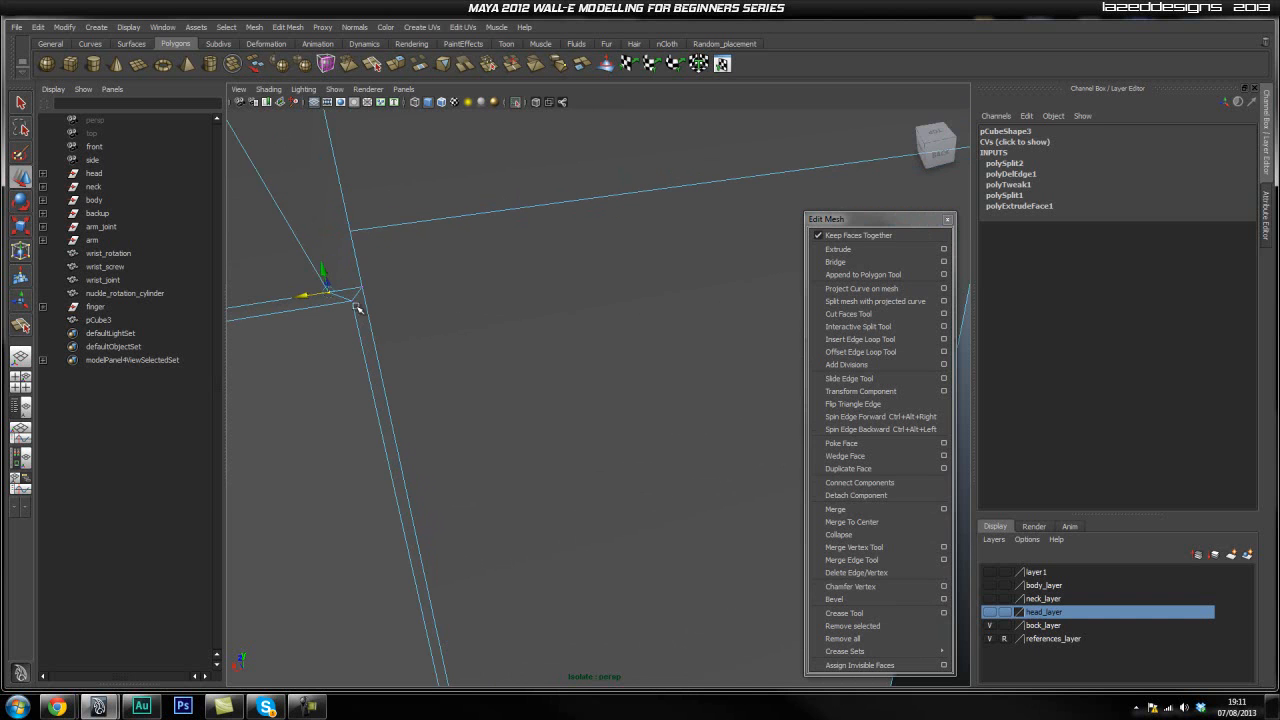
pyautogui.moveTo(352, 302); pyautogui.dragTo(354, 299)
pyautogui.scroll(-6, 347, 281)
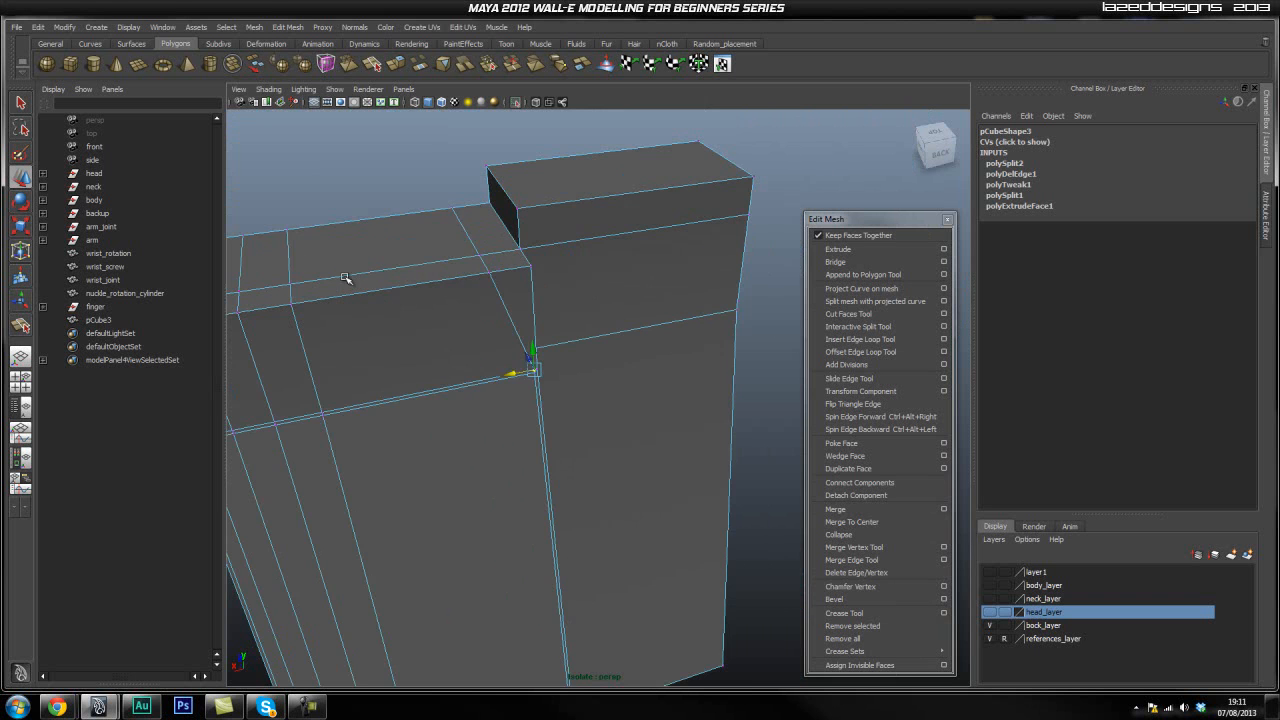
# Align the split vertex on the rear top edge with the inset's inner corner and delete the short diagonal edge at that corner
pyautogui.scroll(2, 500, 278)
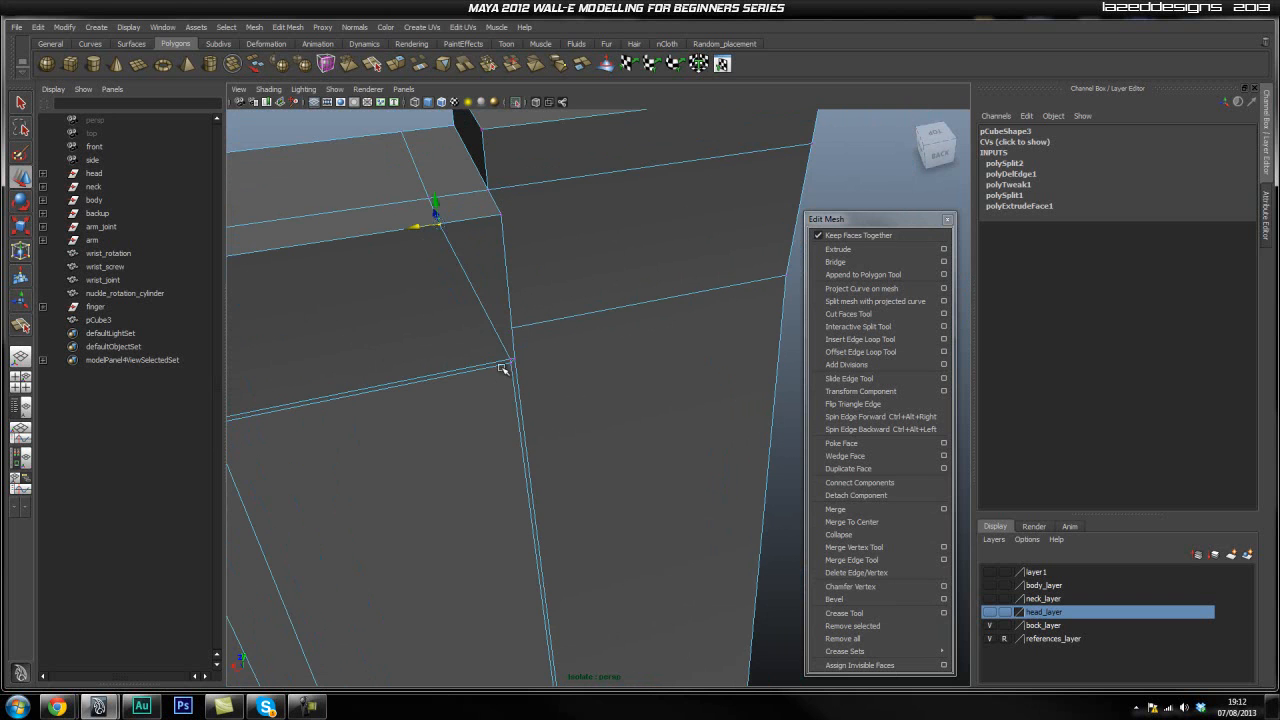
pyautogui.moveTo(511, 358); pyautogui.dragTo(514, 359, button='middle')
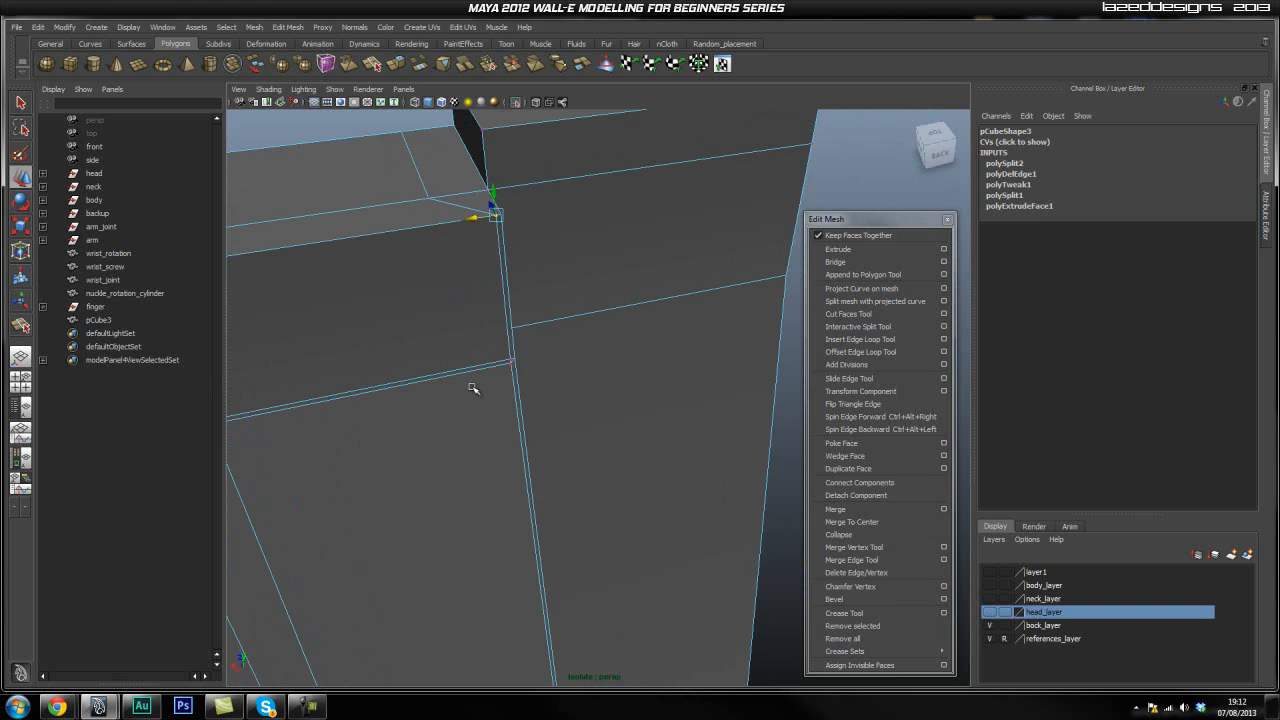
pyautogui.scroll(3, 509, 357)
pyautogui.moveTo(438, 352); pyautogui.dragTo(438, 320, button='right')
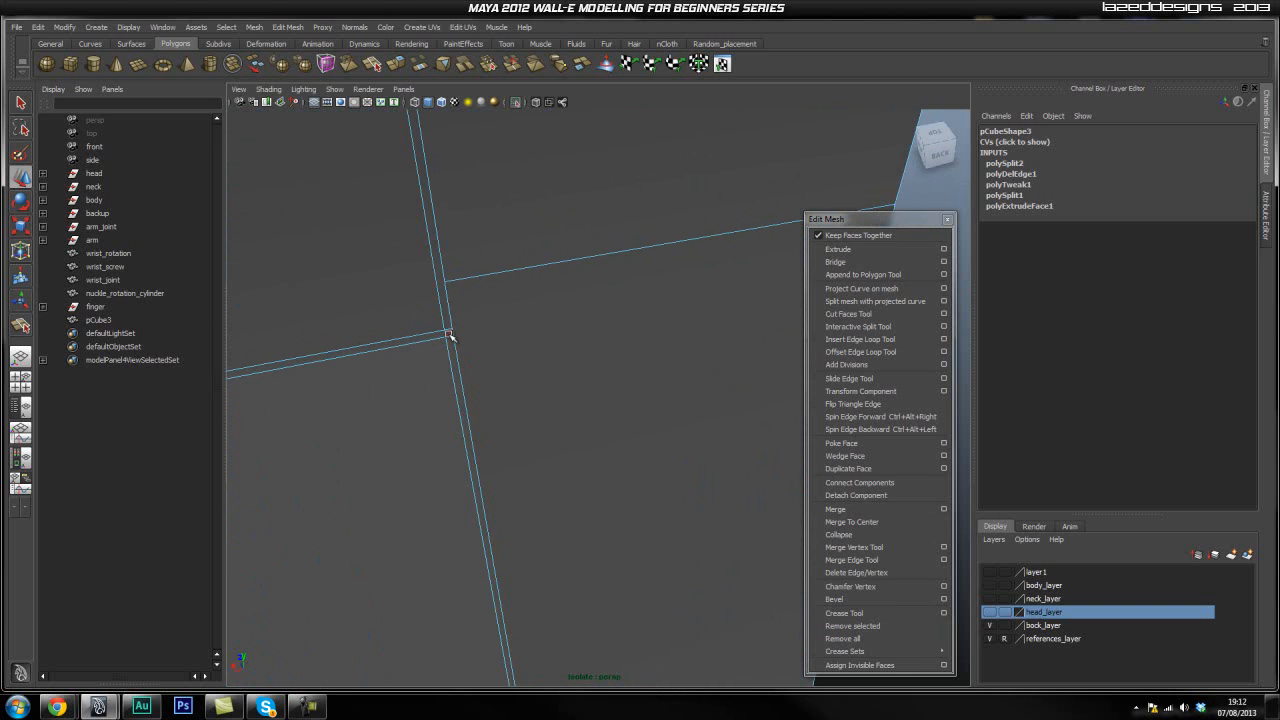
pyautogui.click(447, 332)
pyautogui.keyDown('shift'); pyautogui.moveTo(523, 342); pyautogui.dragTo(466, 358, button='right'); pyautogui.keyUp('shift')
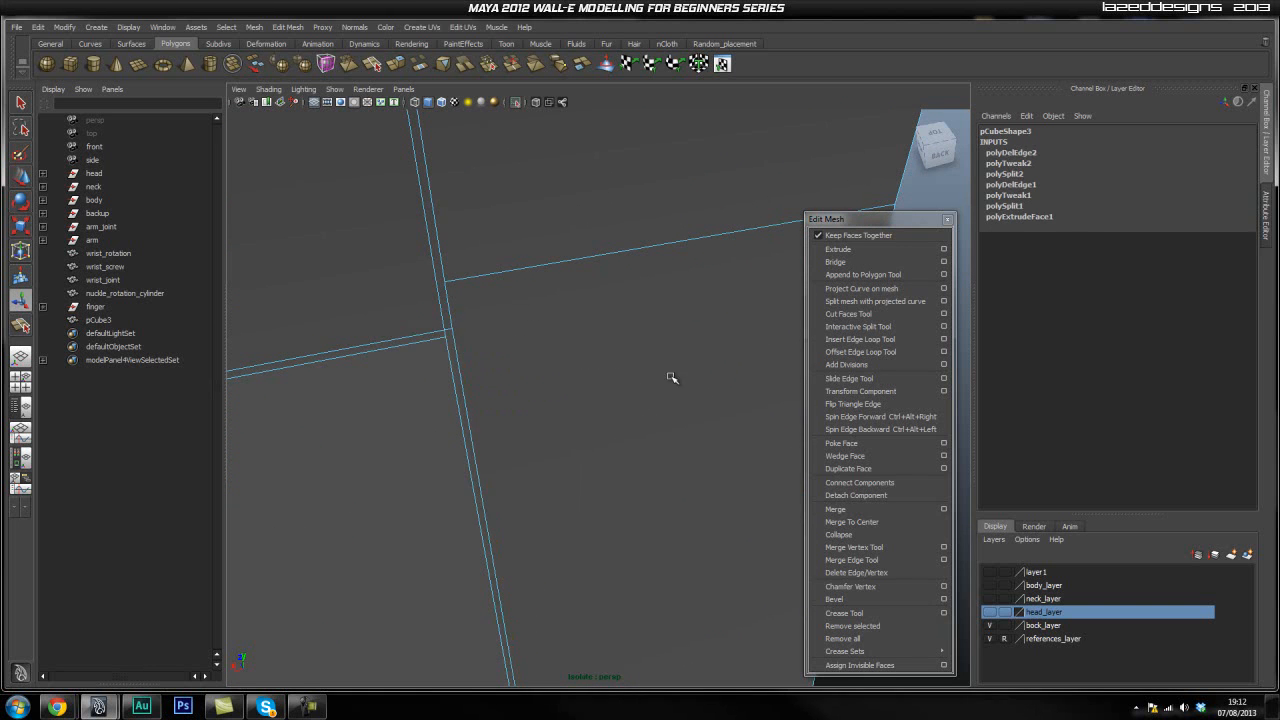
# Move the split vertex on the plate's front top edge to the base corner of the raised block
pyautogui.scroll(-3, 660, 377)
pyautogui.keyDown('alt'); pyautogui.moveTo(455, 338); pyautogui.dragTo(512, 370); pyautogui.keyUp('alt')
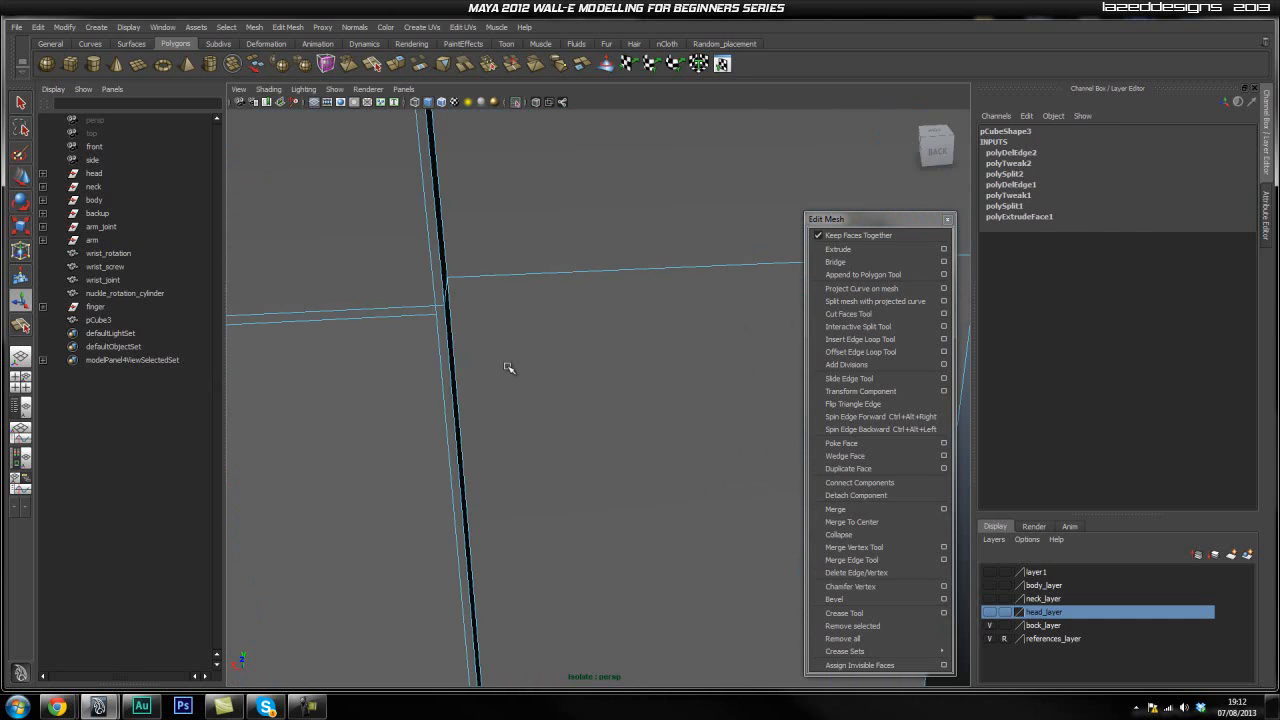
pyautogui.scroll(-3, 430, 320)
pyautogui.keyDown('alt'); pyautogui.moveTo(443, 329); pyautogui.dragTo(566, 364); pyautogui.keyUp('alt')
pyautogui.moveTo(566, 356); pyautogui.dragTo(525, 365, button='right')
pyautogui.press('w')
pyautogui.click(577, 344)
pyautogui.middleClick(663, 344)
pyautogui.keyDown('alt'); pyautogui.moveTo(589, 328); pyautogui.dragTo(619, 321); pyautogui.keyUp('alt')
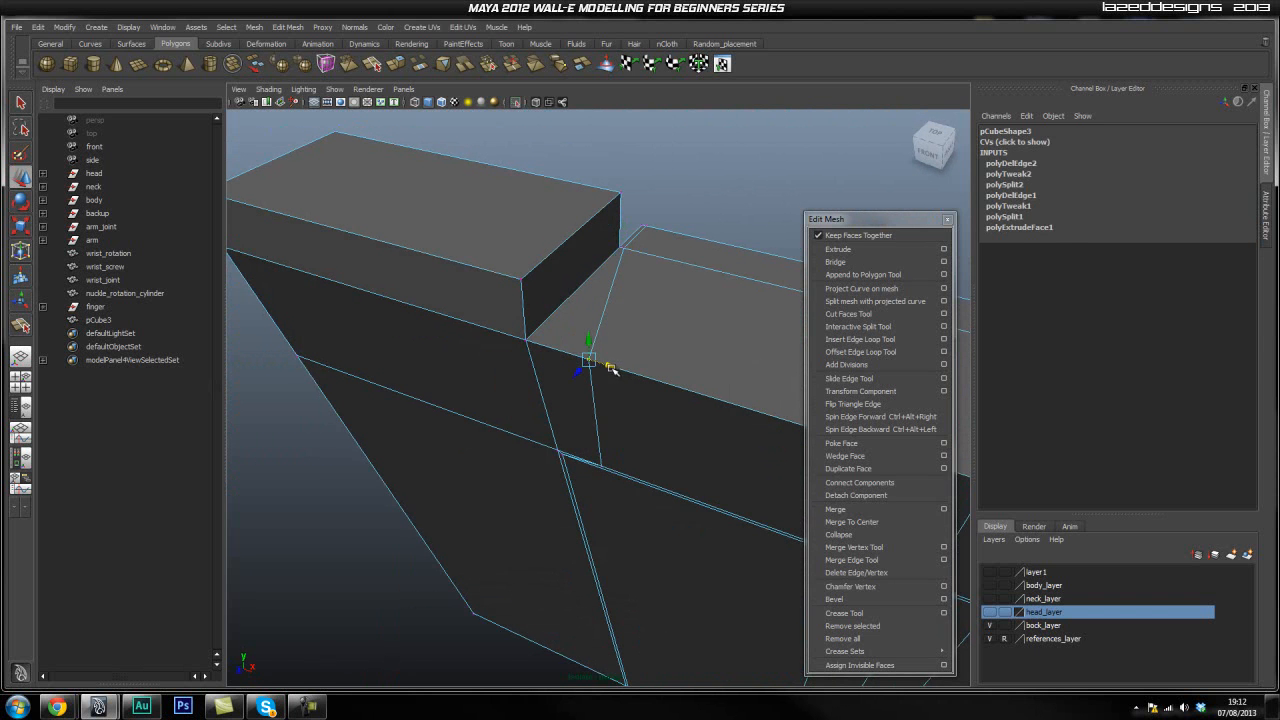
pyautogui.middleClick(562, 455)
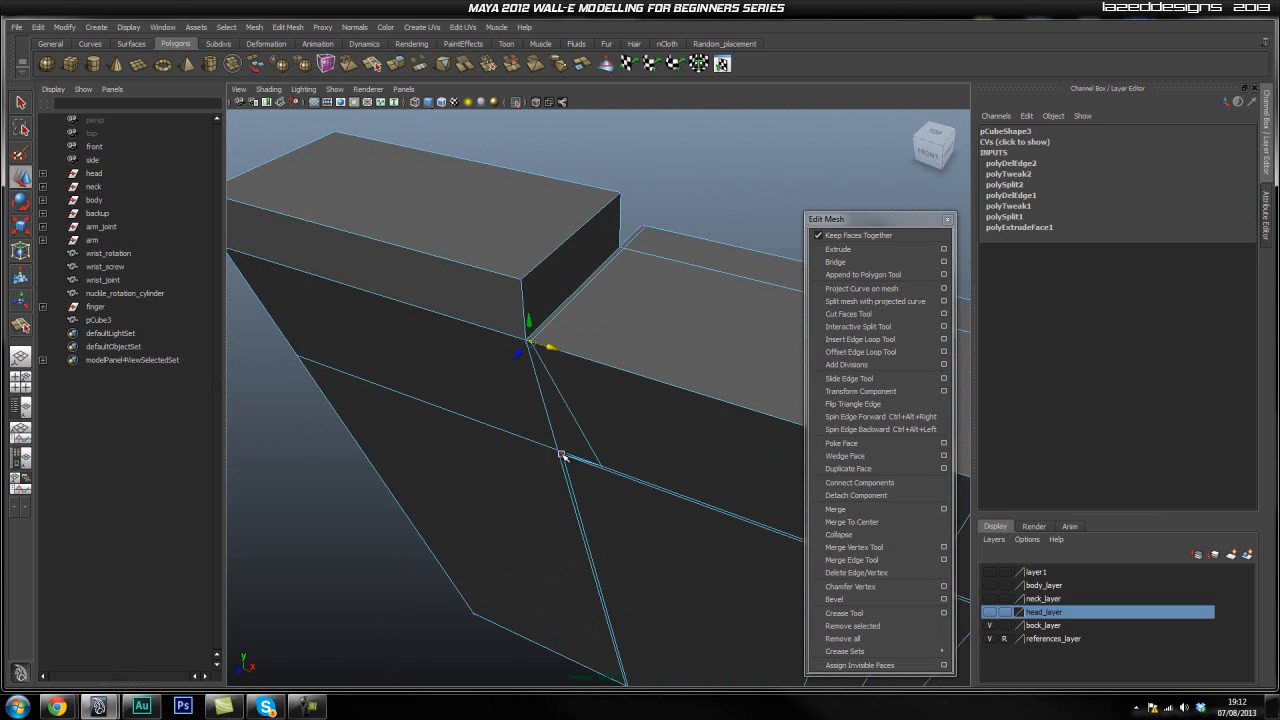
# Move the split vertex on the front inset's upper border to line up with the inset's inner corner
pyautogui.scroll(10, 595, 466)
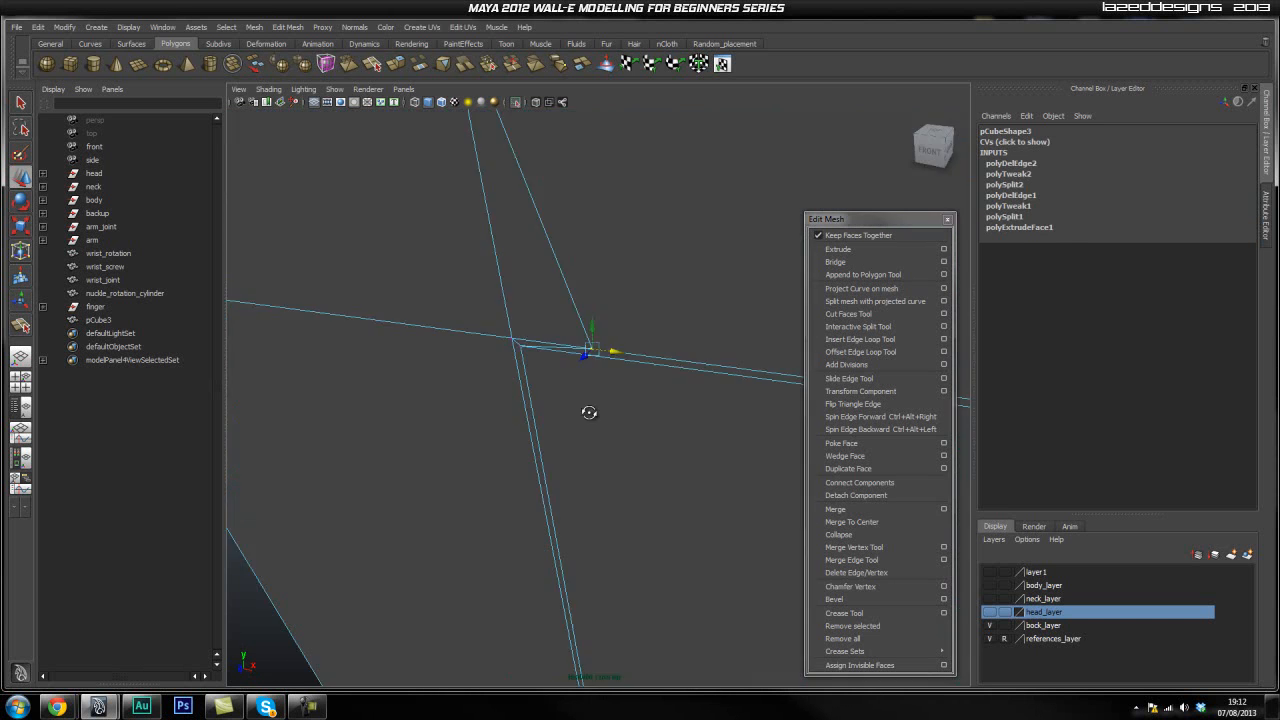
pyautogui.click(619, 332)
pyautogui.click(591, 337)
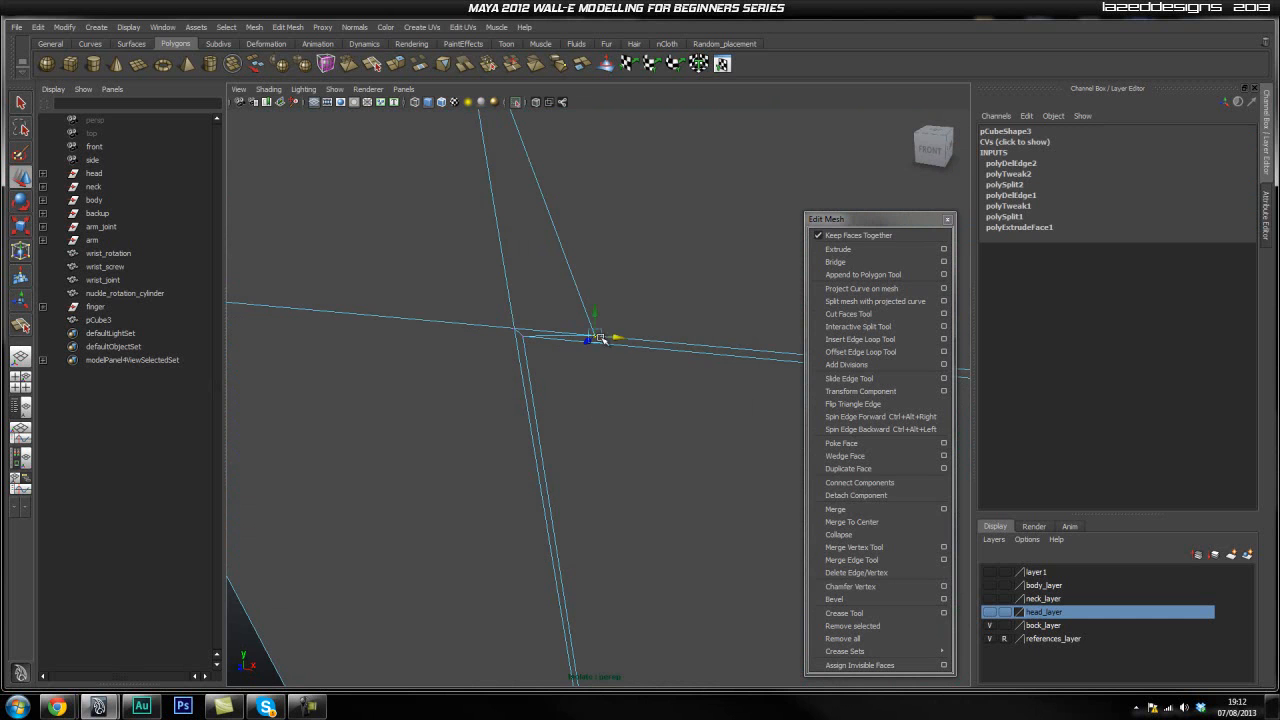
pyautogui.middleClick(519, 338)
# Delete the short diagonal edge at the front inset's upper inner corner
pyautogui.click(555, 358)
pyautogui.moveTo(568, 332); pyautogui.dragTo(567, 304, button='right')
pyautogui.click(520, 333)
pyautogui.keyDown('shift'); pyautogui.moveTo(577, 352); pyautogui.dragTo(545, 361, button='right'); pyautogui.keyUp('shift')
# Delete the redundant lower edges of the doubled horizontal line across the front face
pyautogui.scroll(-5, 677, 429)
pyautogui.keyDown('alt'); pyautogui.moveTo(752, 443); pyautogui.dragTo(664, 424); pyautogui.keyUp('alt')
pyautogui.keyDown('alt'); pyautogui.moveTo(743, 423); pyautogui.dragTo(669, 435, button='middle'); pyautogui.keyUp('alt')
pyautogui.keyDown('alt'); pyautogui.moveTo(670, 436); pyautogui.dragTo(630, 396); pyautogui.keyUp('alt')
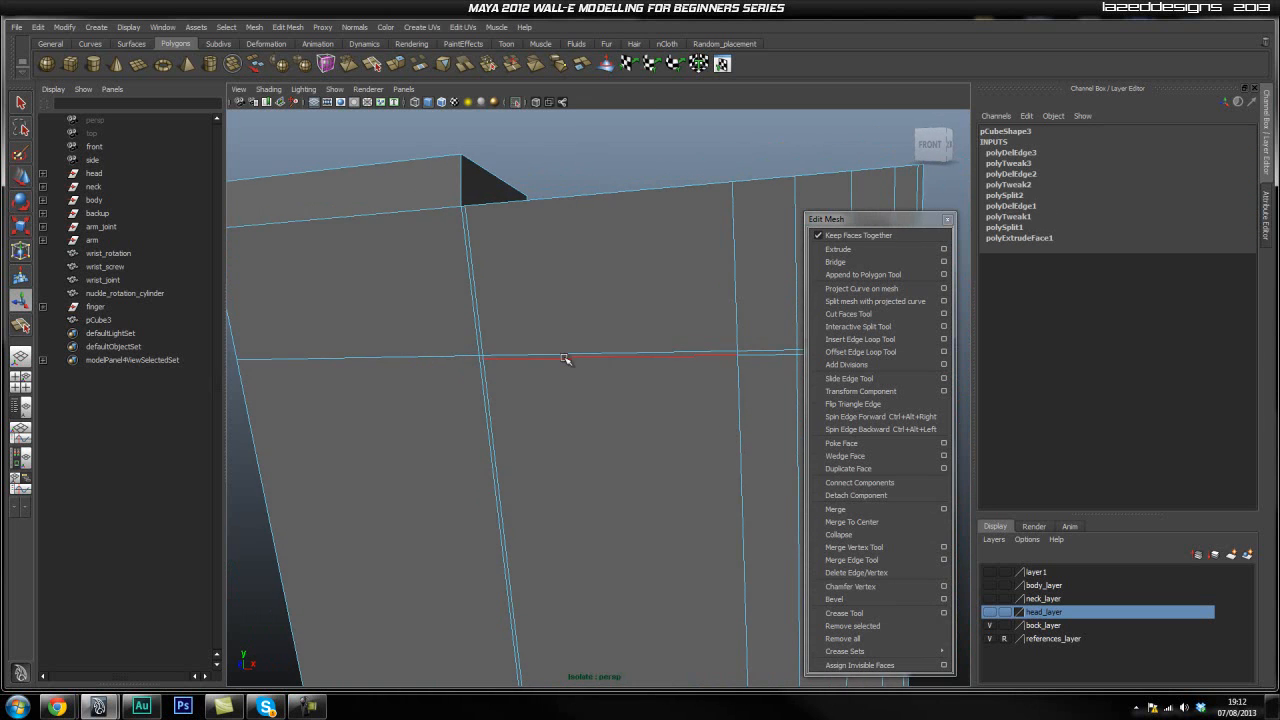
pyautogui.keyDown('alt'); pyautogui.moveTo(737, 402); pyautogui.dragTo(723, 402, button='middle'); pyautogui.keyUp('alt')
pyautogui.keyDown('alt'); pyautogui.moveTo(560, 402); pyautogui.dragTo(440, 394, button='middle'); pyautogui.keyUp('alt')
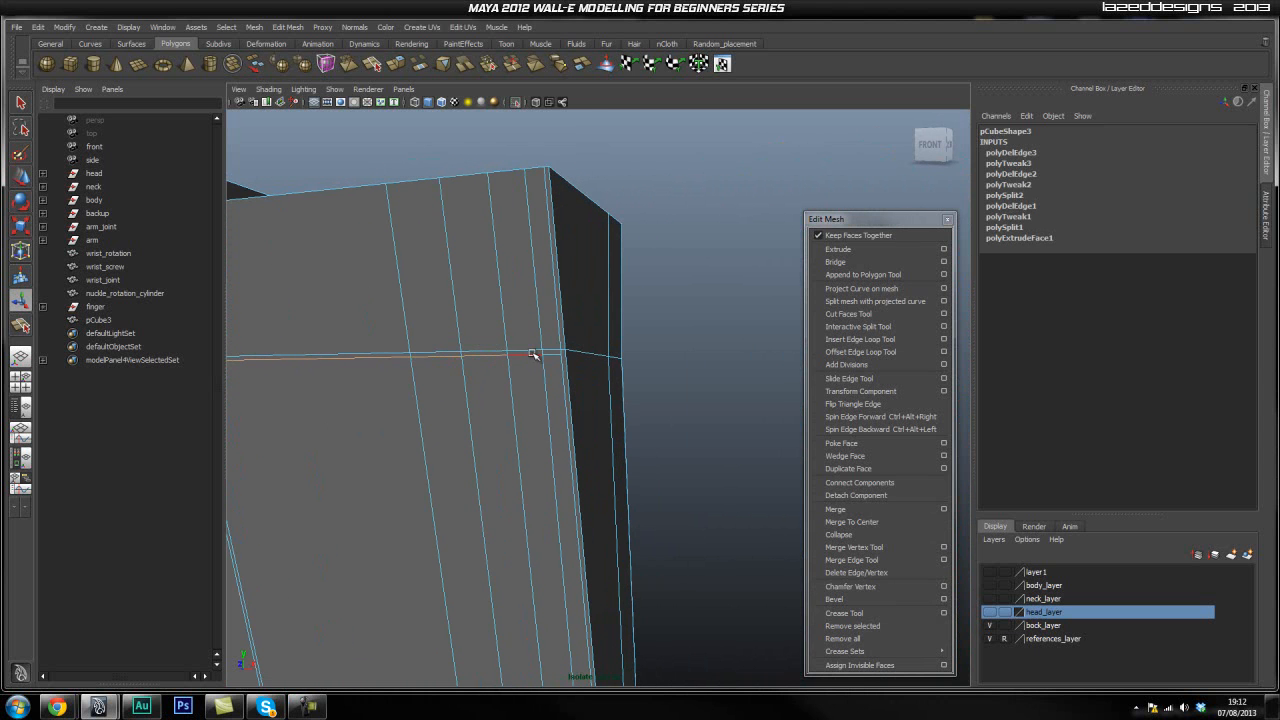
pyautogui.keyDown('shift'); pyautogui.moveTo(505, 314); pyautogui.dragTo(471, 326, button='right'); pyautogui.keyUp('shift')
# Split new edges from the front inset's lower inner corner, across the plate's underside, to the rear inset's lower corner
pyautogui.scroll(-3, 597, 384)
pyautogui.moveTo(546, 412)
pyautogui.keyDown('alt'); pyautogui.mouseDown()
pyautogui.moveTo(571, 397)
pyautogui.moveTo(526, 400)
pyautogui.moveTo(517, 323)
pyautogui.moveTo(603, 340)
pyautogui.mouseUp(); pyautogui.keyUp('alt')
pyautogui.moveTo(588, 327)
pyautogui.keyDown('alt'); pyautogui.mouseDown(button='middle')
pyautogui.moveTo(569, 463)
pyautogui.moveTo(573, 416)
pyautogui.mouseUp(button='middle'); pyautogui.keyUp('alt')
pyautogui.keyDown('alt'); pyautogui.moveTo(640, 340); pyautogui.dragTo(608, 354); pyautogui.keyUp('alt')
pyautogui.keyDown('alt'); pyautogui.moveTo(585, 389); pyautogui.dragTo(608, 190, button='middle'); pyautogui.keyUp('alt')
pyautogui.keyDown('alt'); pyautogui.moveTo(545, 419); pyautogui.dragTo(589, 283, button='middle'); pyautogui.keyUp('alt')
pyautogui.keyDown('alt'); pyautogui.moveTo(550, 374); pyautogui.dragTo(620, 356); pyautogui.keyUp('alt')
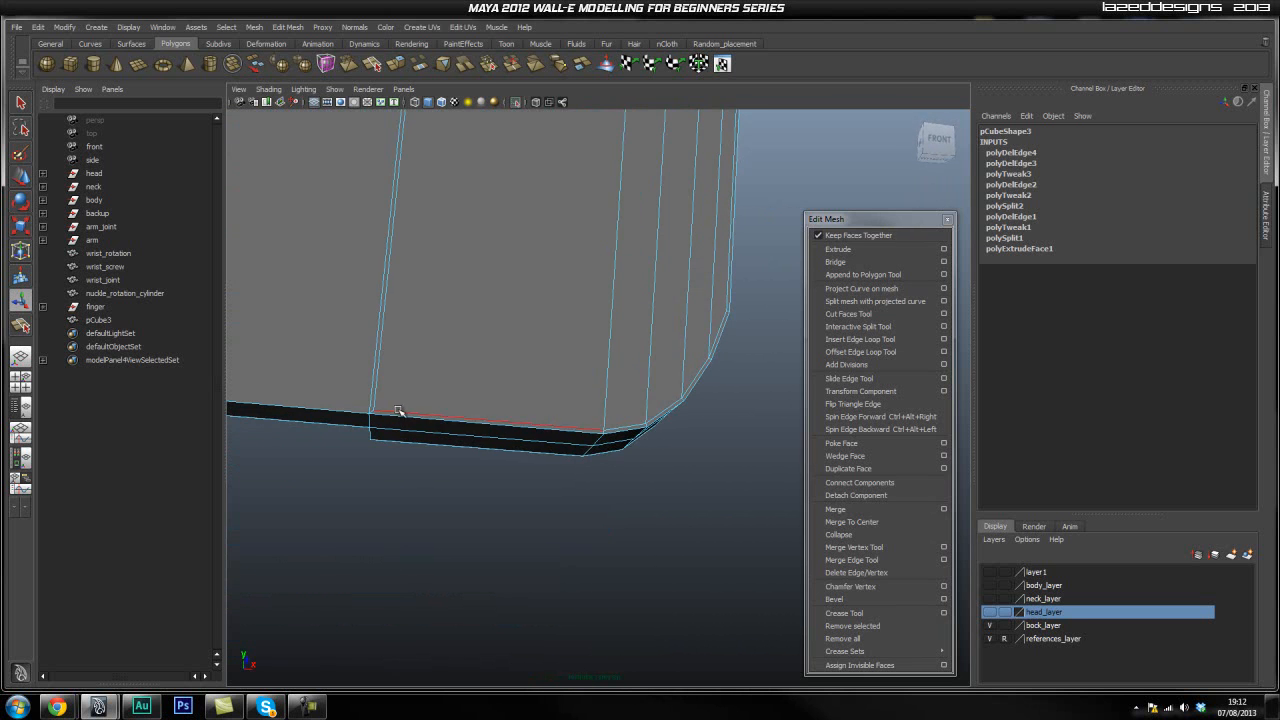
pyautogui.keyDown('alt'); pyautogui.moveTo(738, 180); pyautogui.dragTo(643, 520, button='middle'); pyautogui.keyUp('alt')
pyautogui.keyDown('alt'); pyautogui.moveTo(409, 428); pyautogui.dragTo(555, 305, button='middle'); pyautogui.keyUp('alt')
pyautogui.keyDown('alt'); pyautogui.moveTo(444, 384); pyautogui.dragTo(541, 446, button='right'); pyautogui.keyUp('alt')
pyautogui.keyDown('alt'); pyautogui.moveTo(541, 446); pyautogui.dragTo(508, 447); pyautogui.keyUp('alt')
pyautogui.keyDown('alt'); pyautogui.moveTo(507, 447); pyautogui.dragTo(543, 380, button='middle'); pyautogui.keyUp('alt')
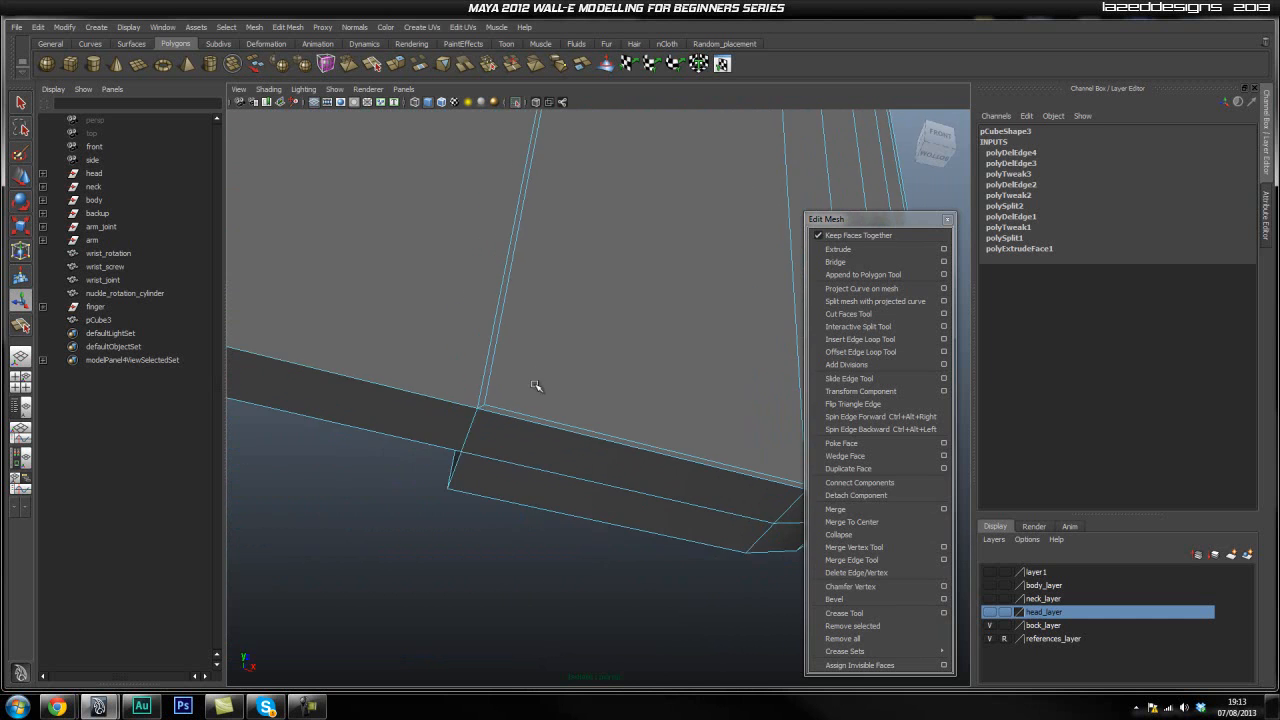
pyautogui.keyDown('alt'); pyautogui.moveTo(426, 421); pyautogui.dragTo(491, 411, button='right'); pyautogui.keyUp('alt')
pyautogui.keyDown('alt'); pyautogui.moveTo(453, 423); pyautogui.dragTo(478, 411); pyautogui.keyUp('alt')
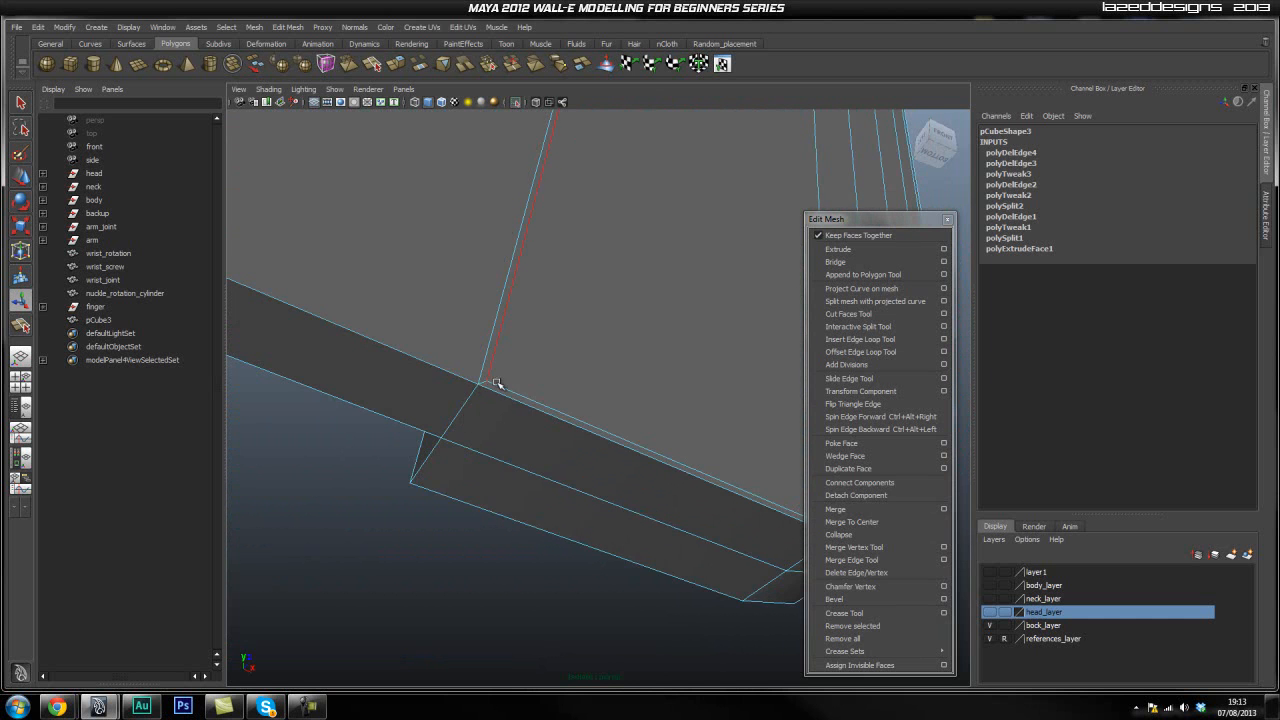
pyautogui.click(870, 340)
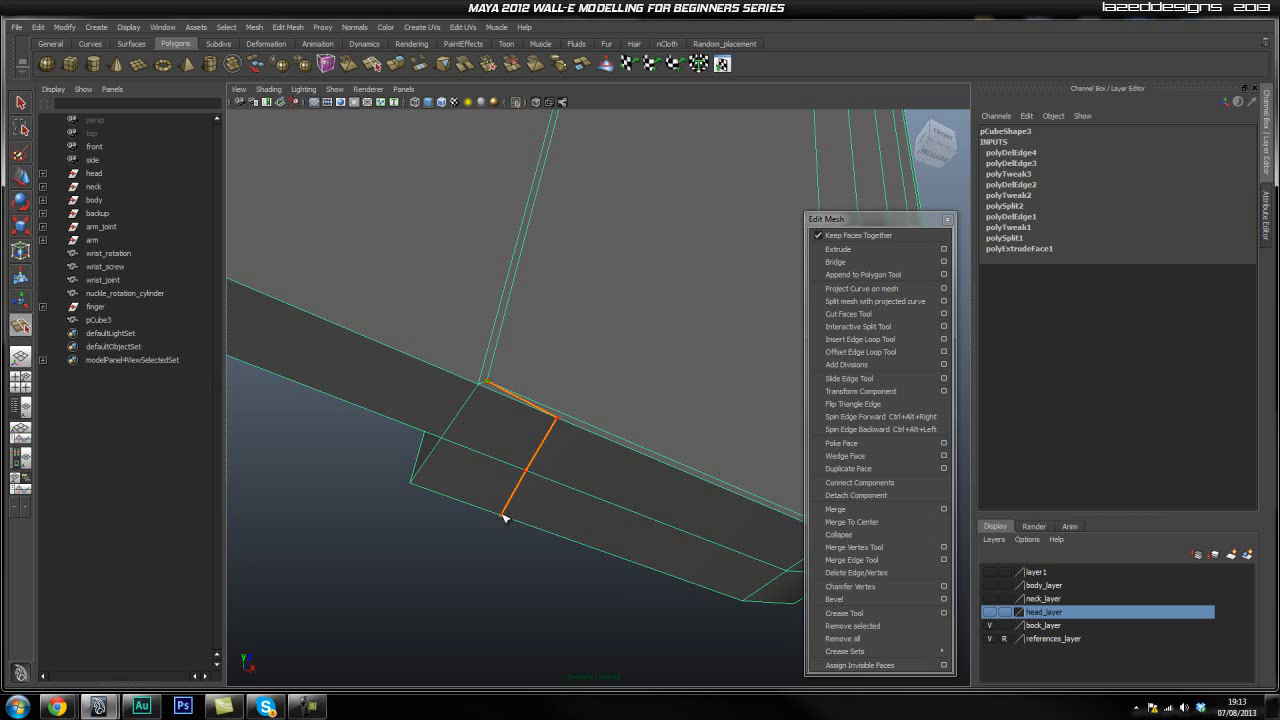
pyautogui.keyDown('alt'); pyautogui.moveTo(422, 539); pyautogui.dragTo(630, 500); pyautogui.keyUp('alt')
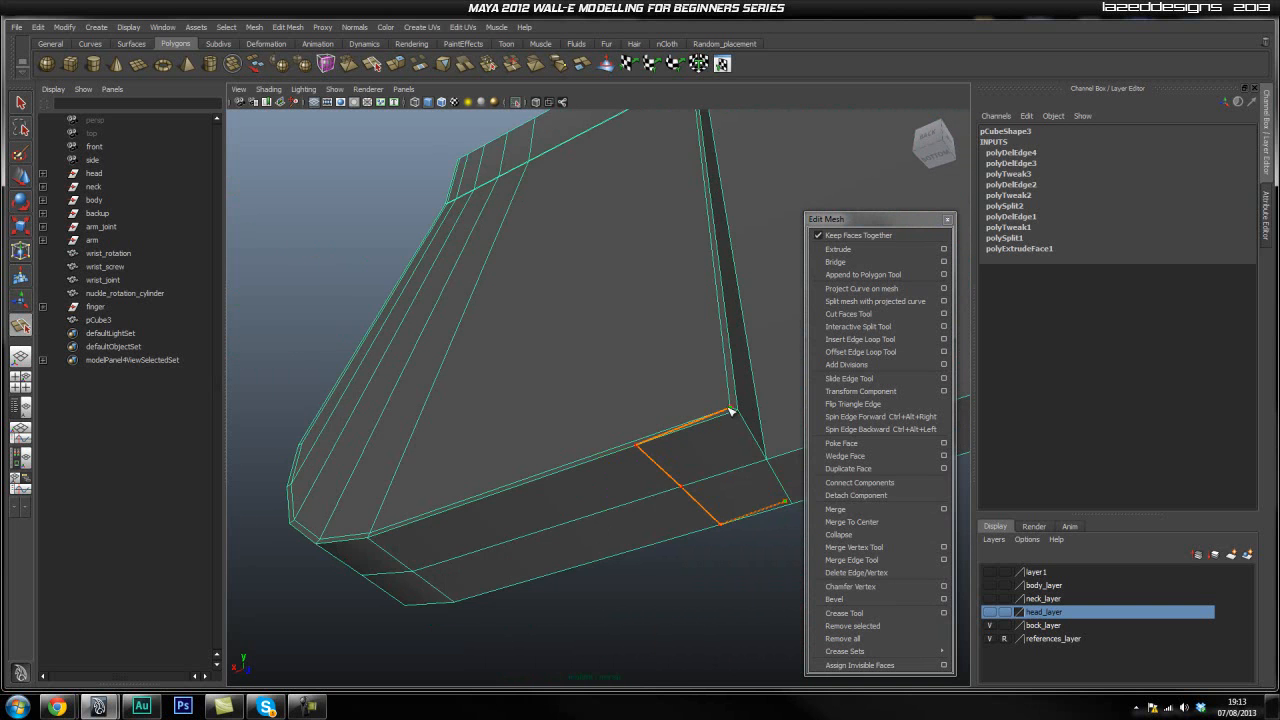
pyautogui.press('Return')
# Move the new underside split vertices toward the step so the split runs close beside the existing crosswise edge
pyautogui.keyDown('alt'); pyautogui.moveTo(720, 412); pyautogui.dragTo(600, 423); pyautogui.keyUp('alt')
pyautogui.press('q')
pyautogui.moveTo(610, 418); pyautogui.dragTo(533, 414, button='right')
pyautogui.moveTo(608, 386); pyautogui.dragTo(545, 389, button='right')
pyautogui.click(596, 421)
pyautogui.press('w')
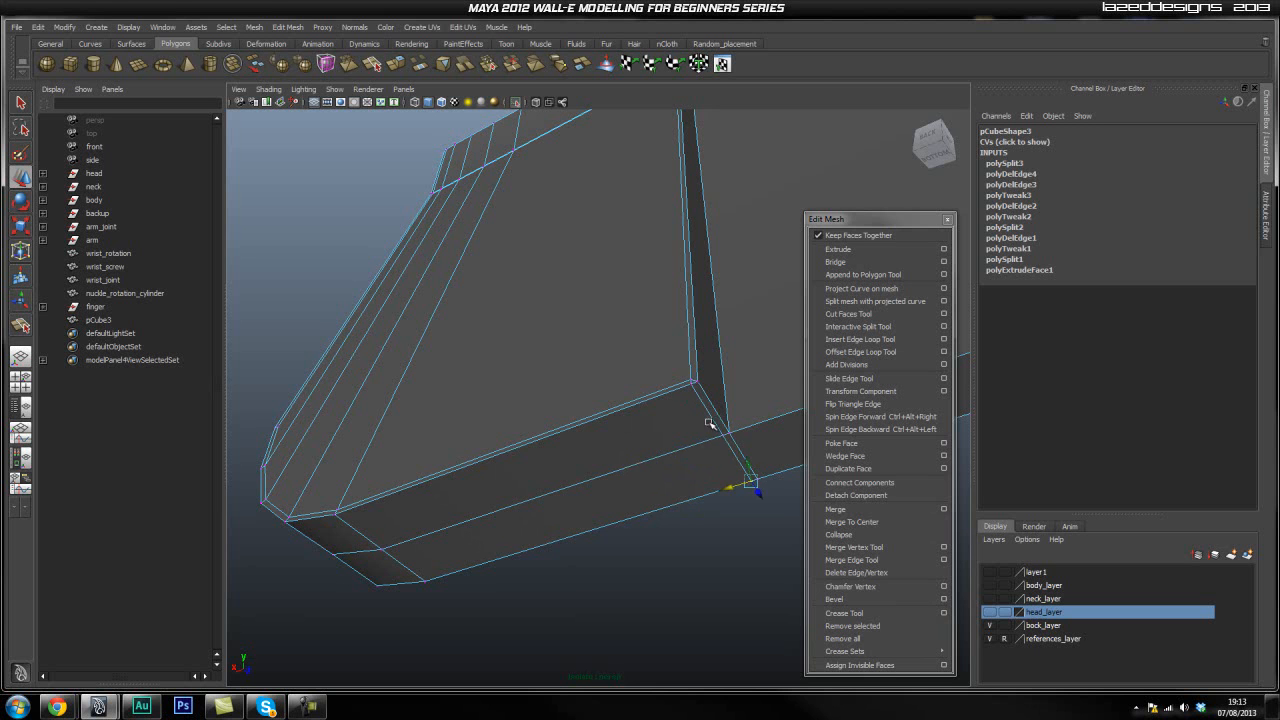
# Delete the short diagonal edges at the lower inner corners of the rear and front insets
pyautogui.scroll(4, 734, 414)
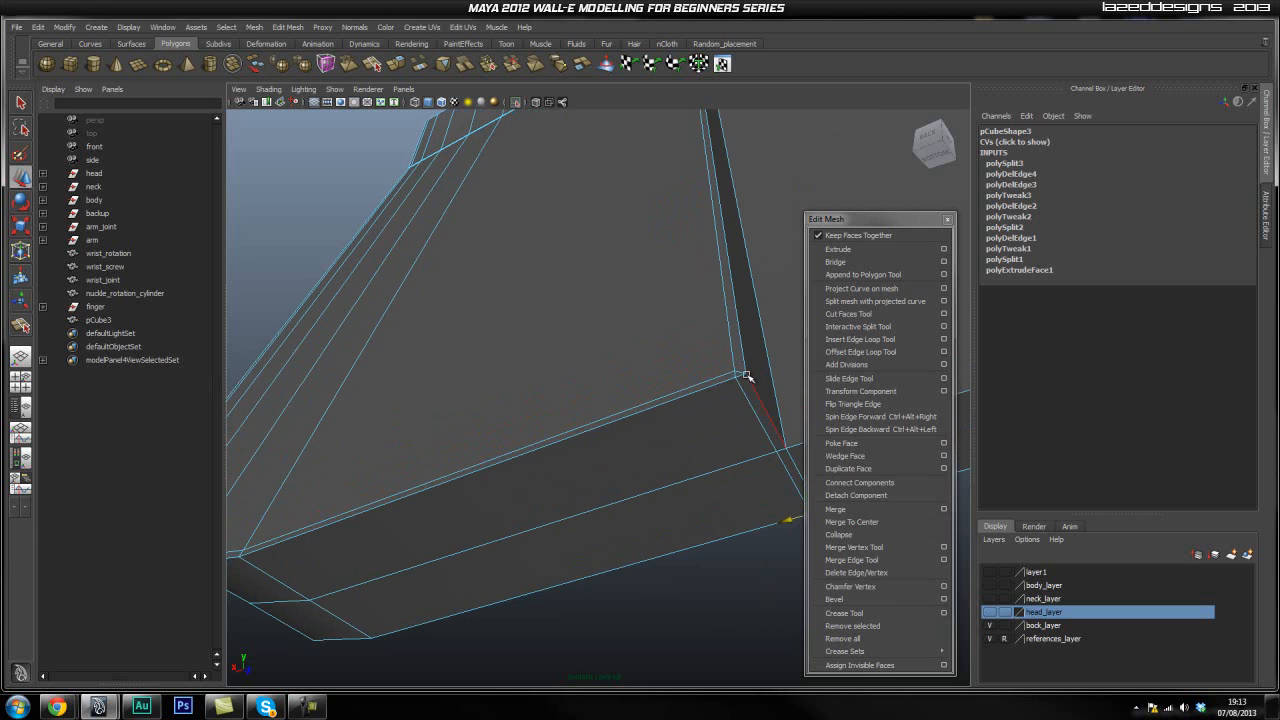
pyautogui.click(738, 373)
pyautogui.keyDown('shift'); pyautogui.moveTo(661, 354); pyautogui.dragTo(632, 371, button='right'); pyautogui.keyUp('shift')
pyautogui.keyDown('alt'); pyautogui.moveTo(762, 405); pyautogui.dragTo(480, 426); pyautogui.keyUp('alt')
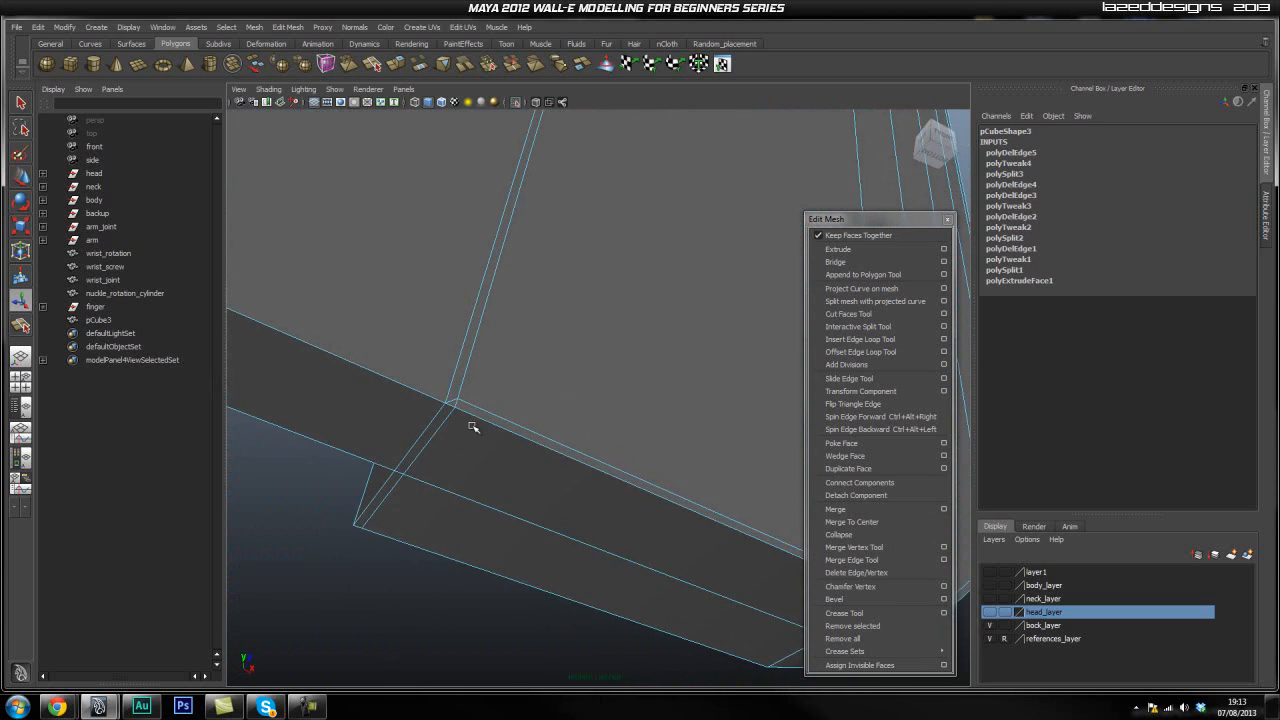
pyautogui.click(458, 380)
pyautogui.keyDown('shift'); pyautogui.moveTo(449, 362); pyautogui.dragTo(424, 374, button='right'); pyautogui.keyUp('shift')
# Insert an edge loop just above the bottom edge of the thinner plate section beside the inset
pyautogui.keyDown('alt'); pyautogui.moveTo(518, 428); pyautogui.dragTo(828, 370); pyautogui.keyUp('alt')
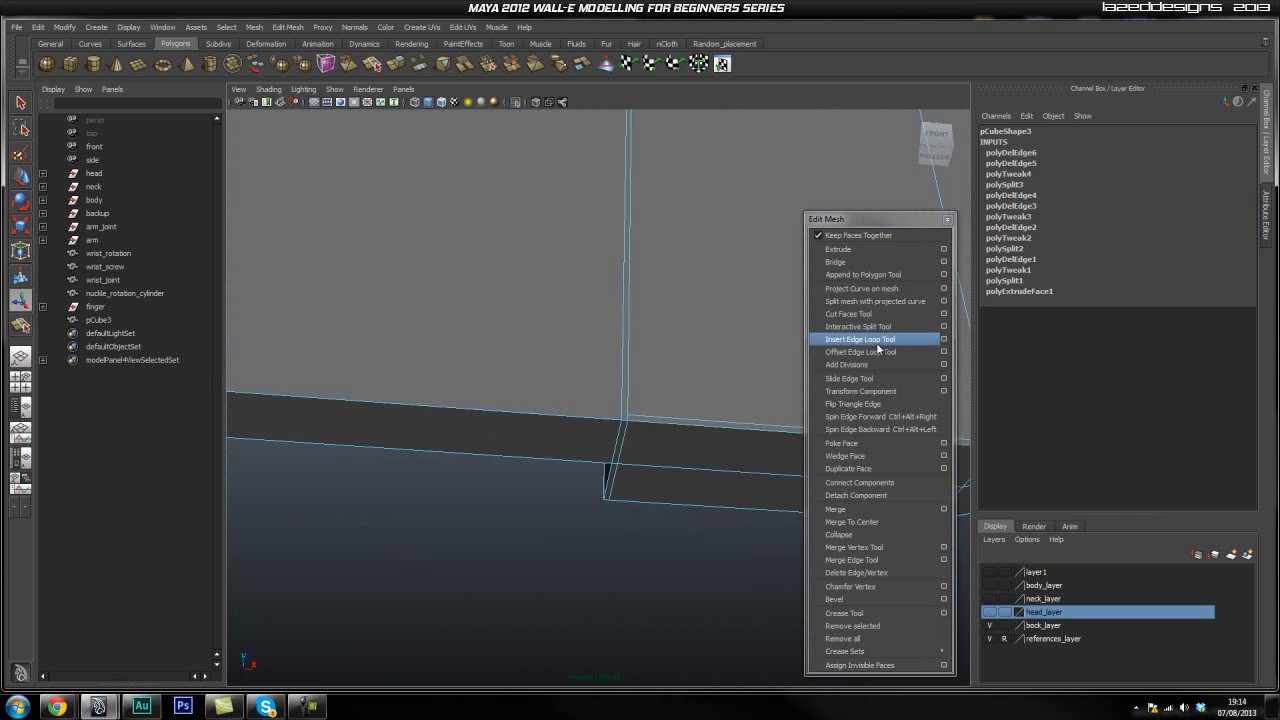
pyautogui.click(878, 340)
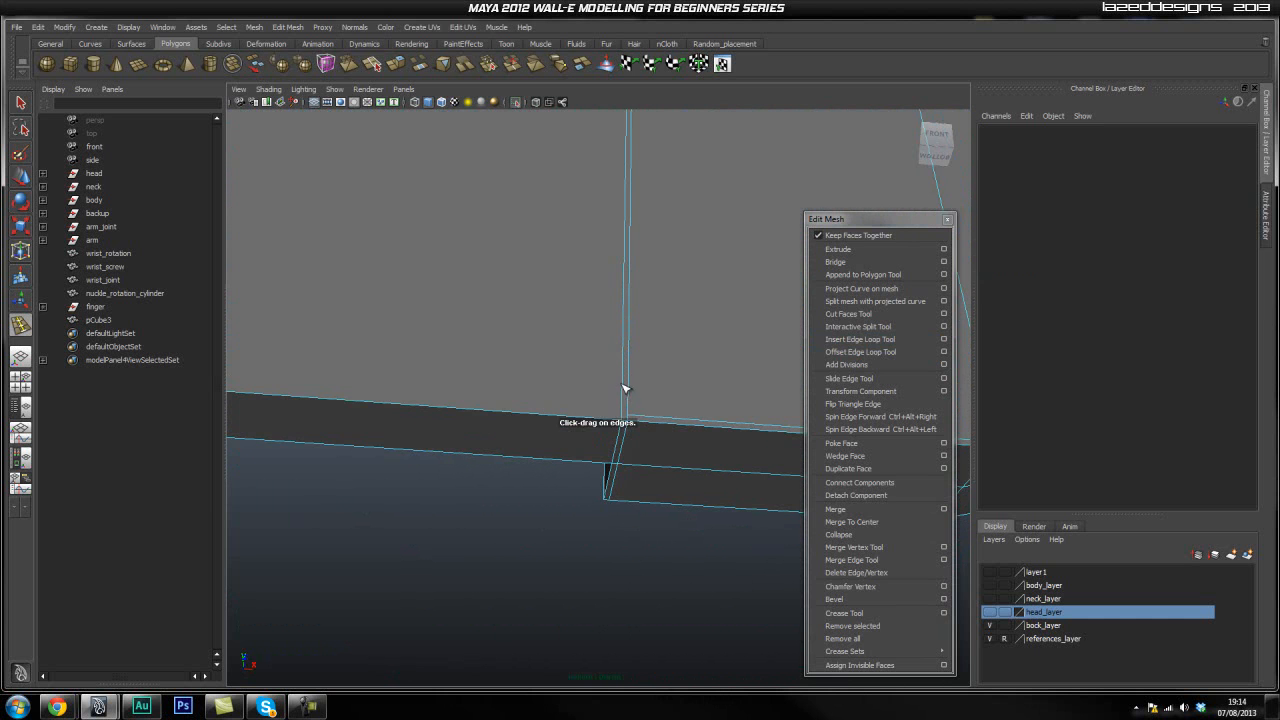
pyautogui.moveTo(623, 388); pyautogui.dragTo(624, 392)
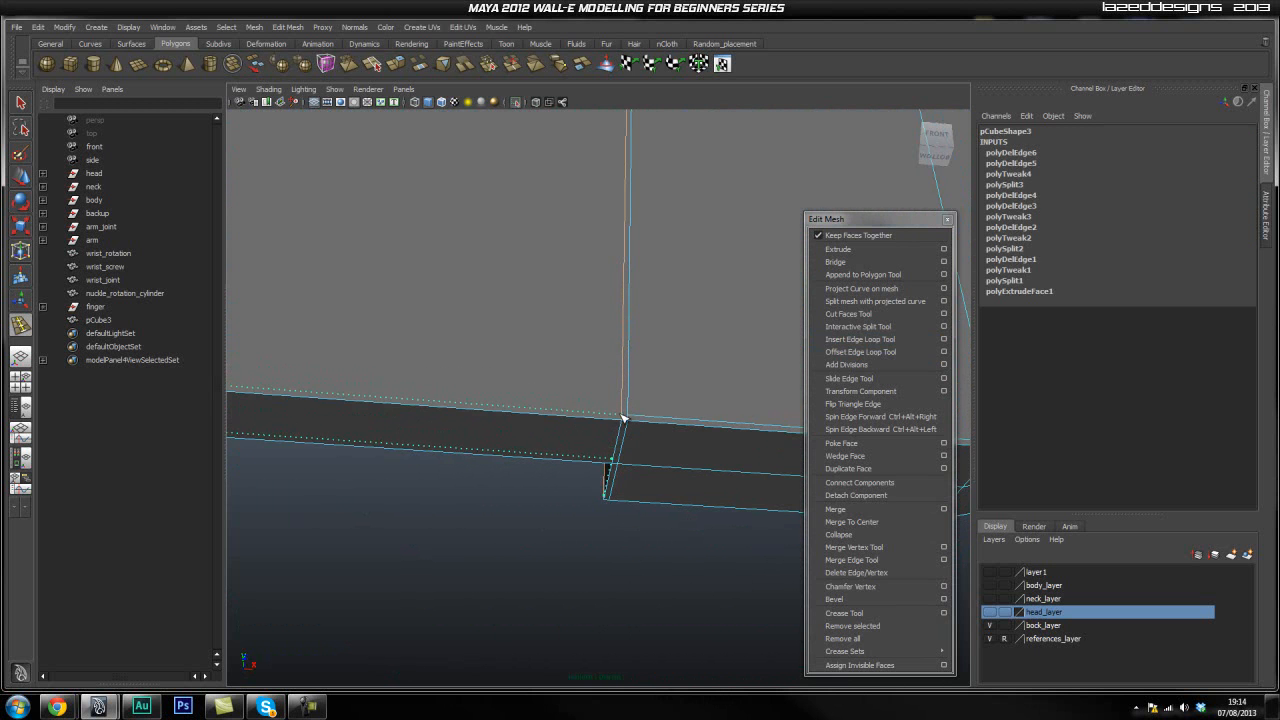
pyautogui.moveTo(623, 418); pyautogui.dragTo(556, 490)
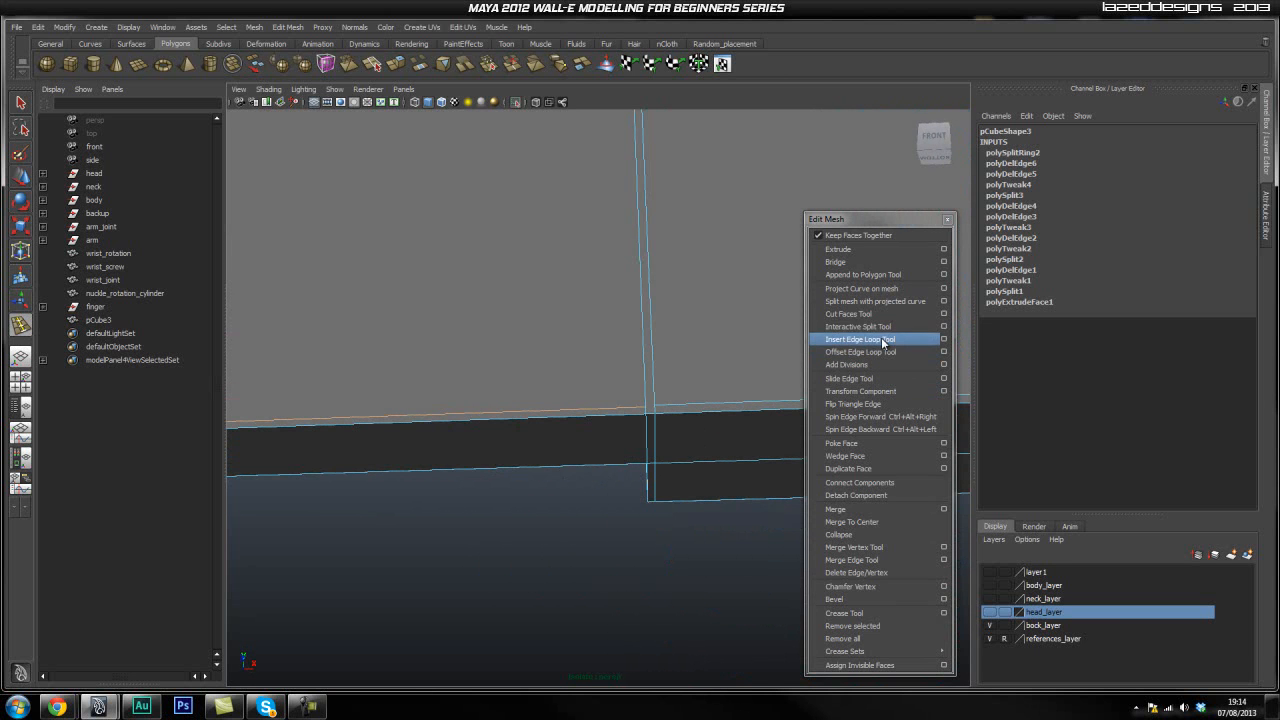
# Split short edges joining the new bottom loop to the inset's lower corner on both the front and rear faces
pyautogui.click(878, 328)
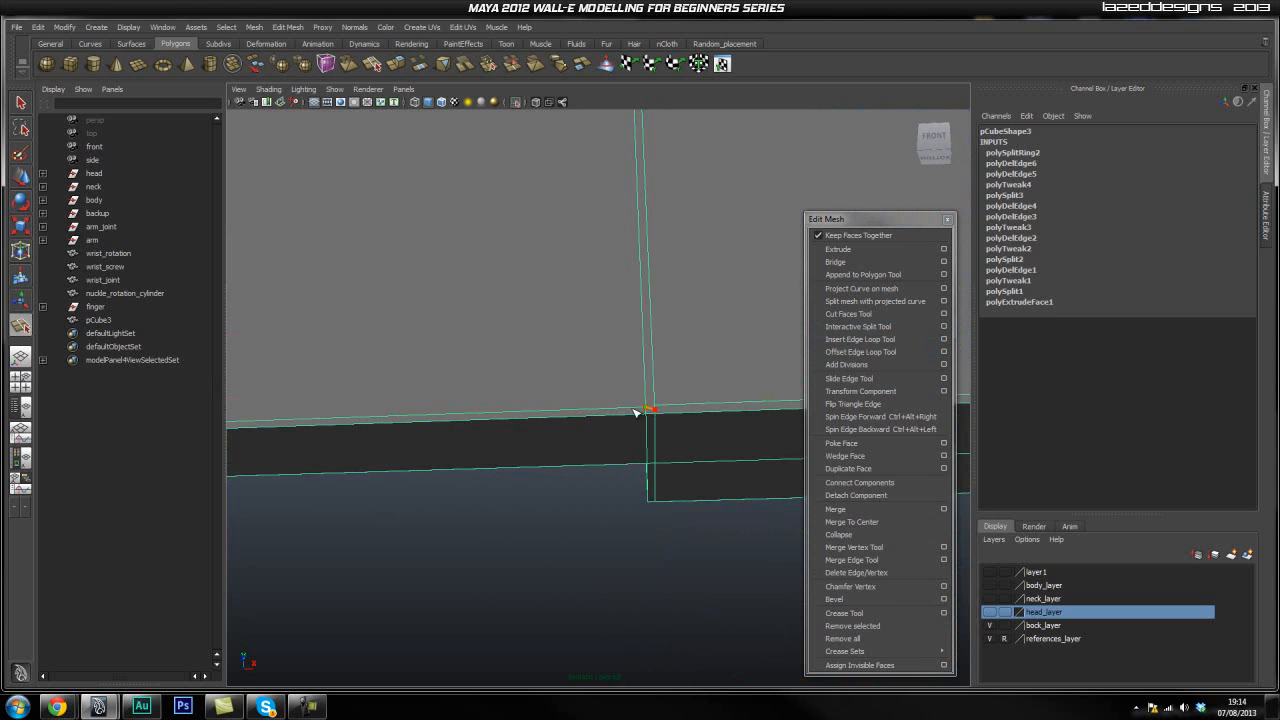
pyautogui.press('Return')
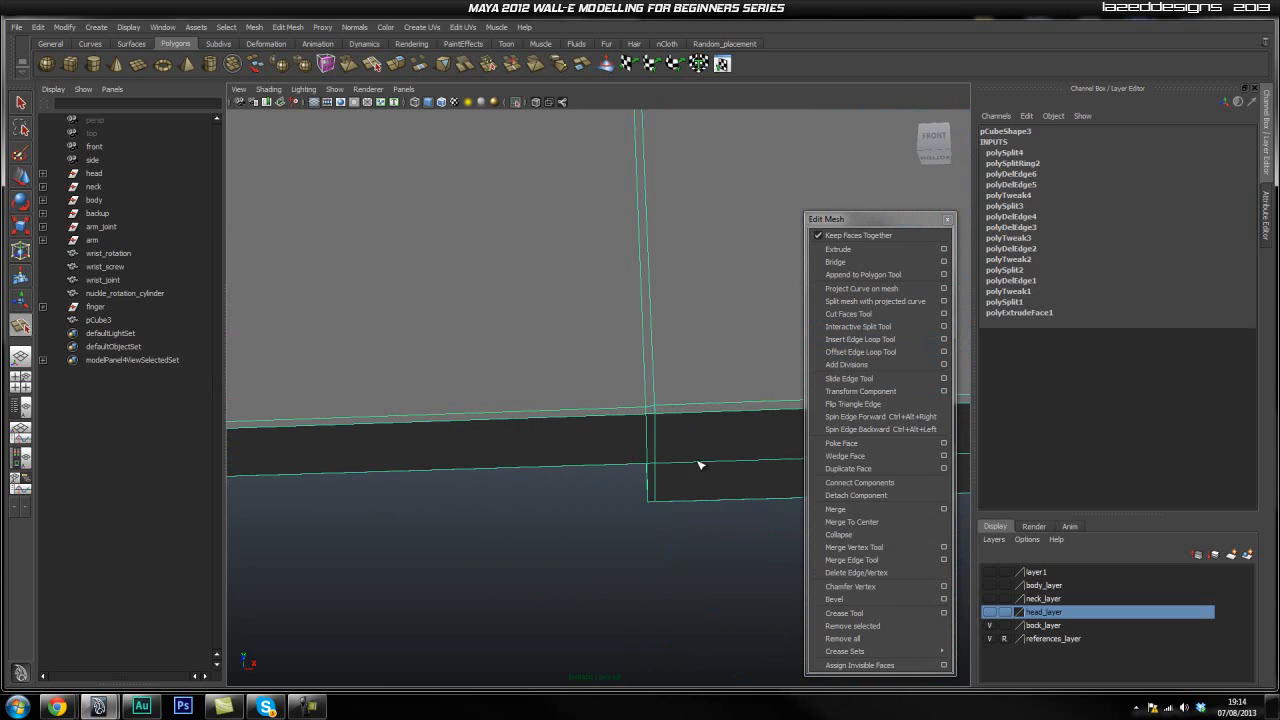
pyautogui.keyDown('alt'); pyautogui.moveTo(648, 497); pyautogui.dragTo(611, 338); pyautogui.keyUp('alt')
pyautogui.press('F8')
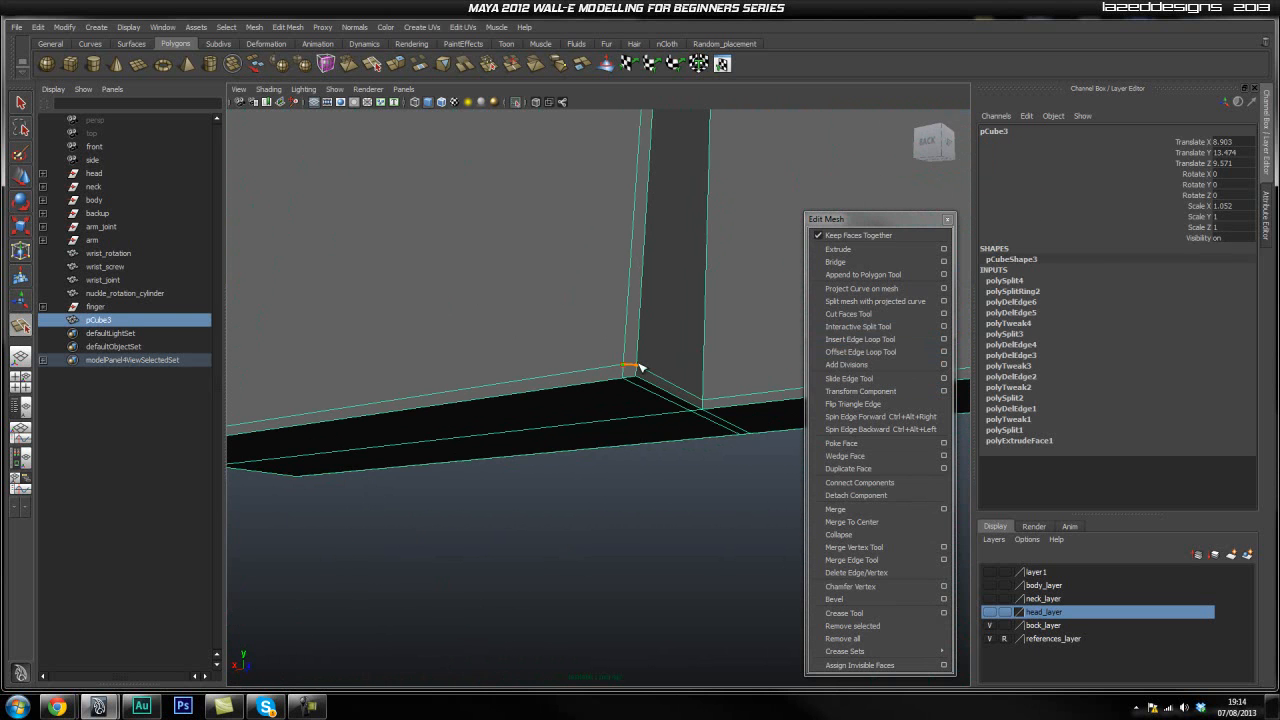
pyautogui.press('Return')
# Examine the plate's edge flow from the bottom corner up to the raised block and top surface
pyautogui.keyDown('alt'); pyautogui.moveTo(692, 374); pyautogui.dragTo(441, 342); pyautogui.keyUp('alt')
pyautogui.keyDown('alt'); pyautogui.moveTo(563, 377); pyautogui.dragTo(502, 246); pyautogui.keyUp('alt')
pyautogui.click(912, 119)
pyautogui.keyDown('alt'); pyautogui.moveTo(637, 160); pyautogui.dragTo(648, 250, button='middle'); pyautogui.keyUp('alt')
pyautogui.scroll(10, 672, 326)
pyautogui.keyDown('alt'); pyautogui.moveTo(631, 207); pyautogui.dragTo(576, 281); pyautogui.keyUp('alt')
pyautogui.scroll(3, 655, 270)
pyautogui.press('q')
pyautogui.moveTo(511, 306); pyautogui.dragTo(542, 295, button='right')
pyautogui.keyDown('alt'); pyautogui.moveTo(512, 314); pyautogui.dragTo(537, 338); pyautogui.keyUp('alt')
pyautogui.scroll(-4, 537, 338)
pyautogui.keyDown('alt'); pyautogui.moveTo(537, 338); pyautogui.dragTo(700, 289, button='right'); pyautogui.keyUp('alt')
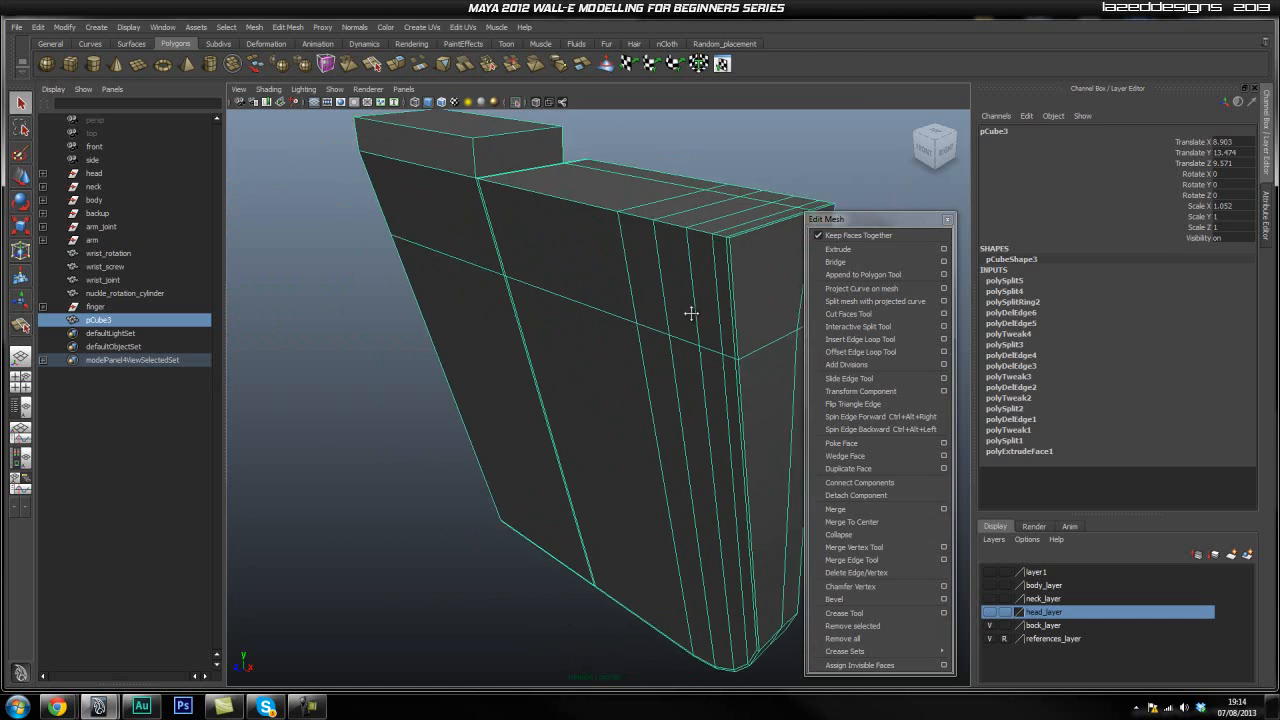
# Insert an edge loop around the plate just below its top edge
pyautogui.keyDown('alt'); pyautogui.moveTo(700, 289); pyautogui.dragTo(637, 403, button='middle'); pyautogui.keyUp('alt')
pyautogui.keyDown('alt'); pyautogui.moveTo(637, 403); pyautogui.dragTo(748, 408, button='right'); pyautogui.keyUp('alt')
pyautogui.keyDown('alt'); pyautogui.moveTo(748, 408); pyautogui.dragTo(674, 403, button='middle'); pyautogui.keyUp('alt')
pyautogui.keyDown('alt'); pyautogui.moveTo(674, 403); pyautogui.dragTo(727, 391, button='right'); pyautogui.keyUp('alt')
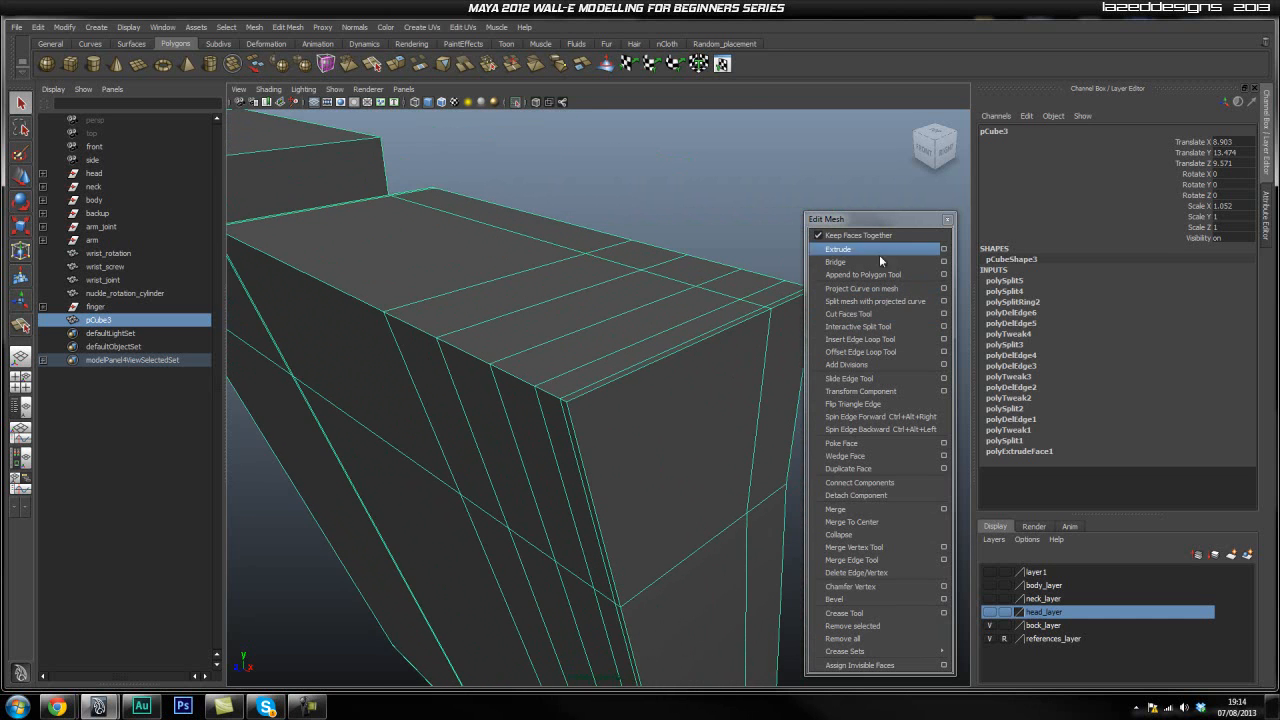
pyautogui.click(860, 339)
pyautogui.moveTo(568, 412); pyautogui.dragTo(570, 408)
# Insert supporting edge loops on the raised block near its base, its top edge, and both sides of its front corner
pyautogui.keyDown('alt'); pyautogui.moveTo(556, 416); pyautogui.dragTo(597, 418, button='right'); pyautogui.keyUp('alt')
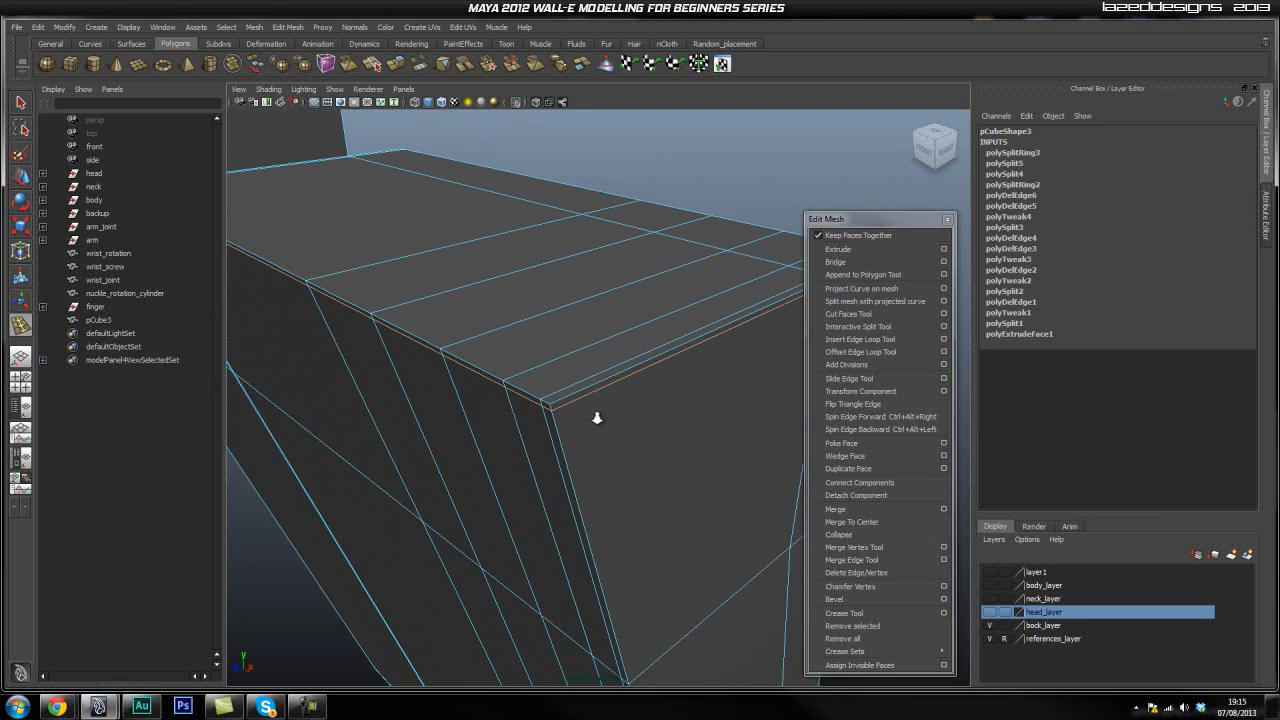
pyautogui.moveTo(608, 415)
pyautogui.keyDown('alt'); pyautogui.mouseDown(button='middle')
pyautogui.moveTo(593, 427)
pyautogui.moveTo(722, 438)
pyautogui.mouseUp(button='middle'); pyautogui.keyUp('alt')
pyautogui.keyDown('alt'); pyautogui.moveTo(509, 374); pyautogui.dragTo(636, 459, button='middle'); pyautogui.keyUp('alt')
pyautogui.keyDown('alt'); pyautogui.moveTo(477, 411); pyautogui.dragTo(520, 412, button='right'); pyautogui.keyUp('alt')
pyautogui.keyDown('alt'); pyautogui.moveTo(480, 369); pyautogui.dragTo(572, 430, button='middle'); pyautogui.keyUp('alt')
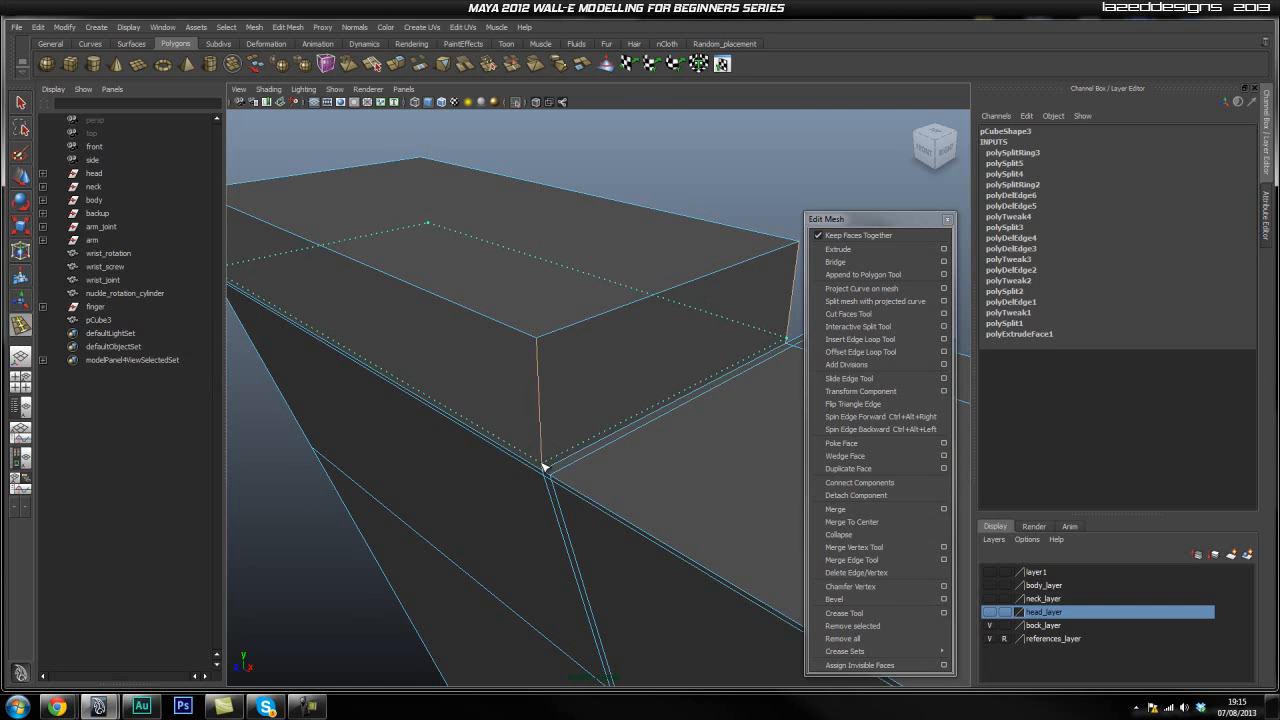
pyautogui.click(544, 467)
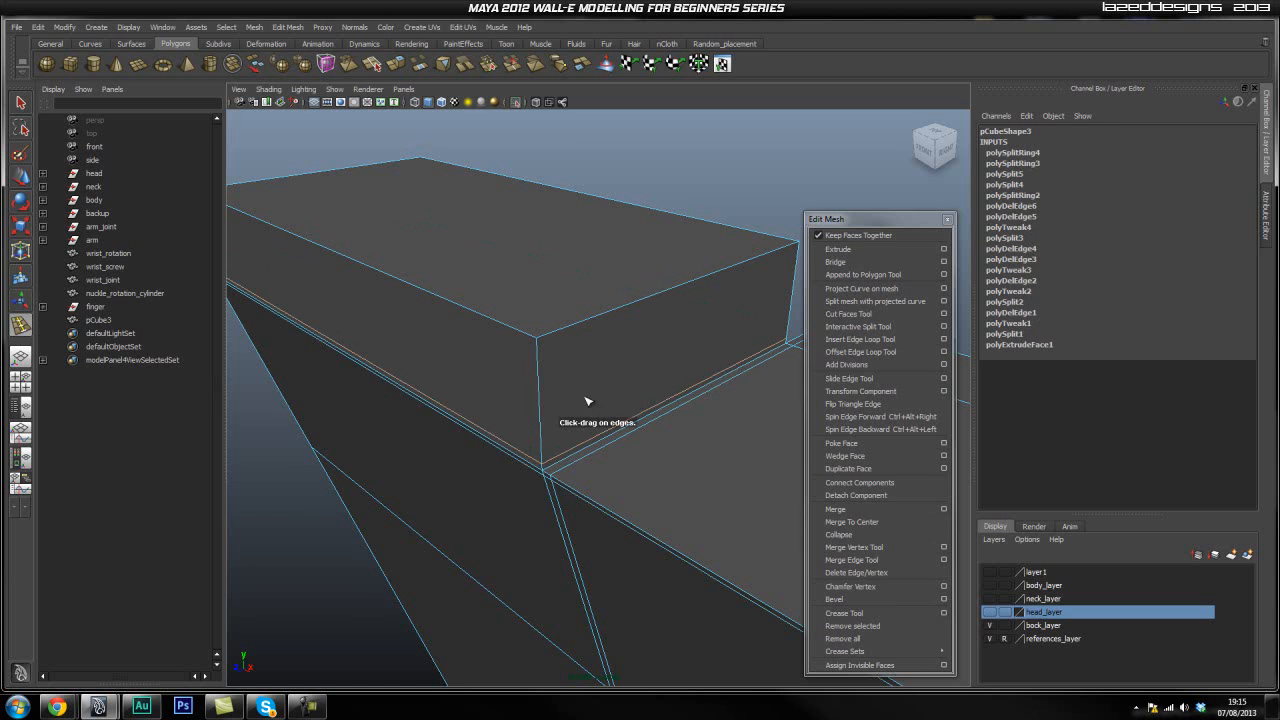
pyautogui.click(541, 344)
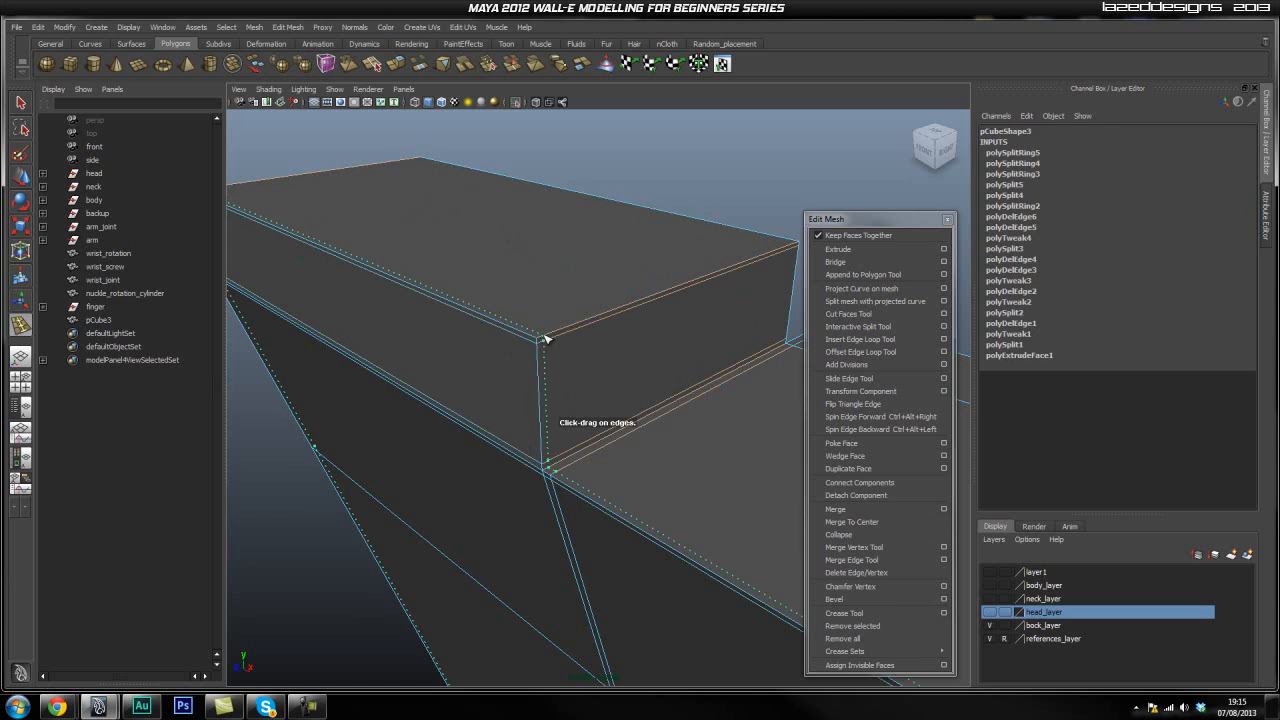
pyautogui.click(543, 336)
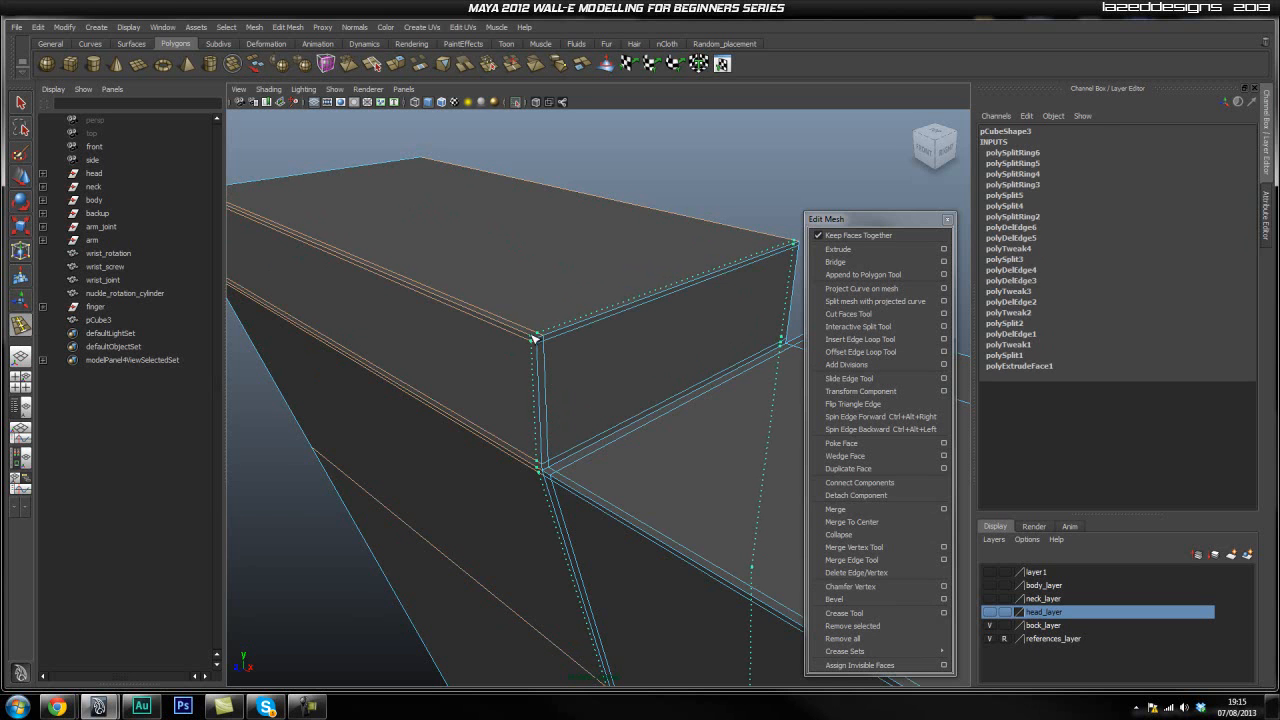
pyautogui.click(532, 336)
# Insert a lengthwise edge loop through the thicker section, beside the inner corner where it meets the thinner section
pyautogui.keyDown('alt'); pyautogui.moveTo(688, 375); pyautogui.dragTo(631, 467); pyautogui.keyUp('alt')
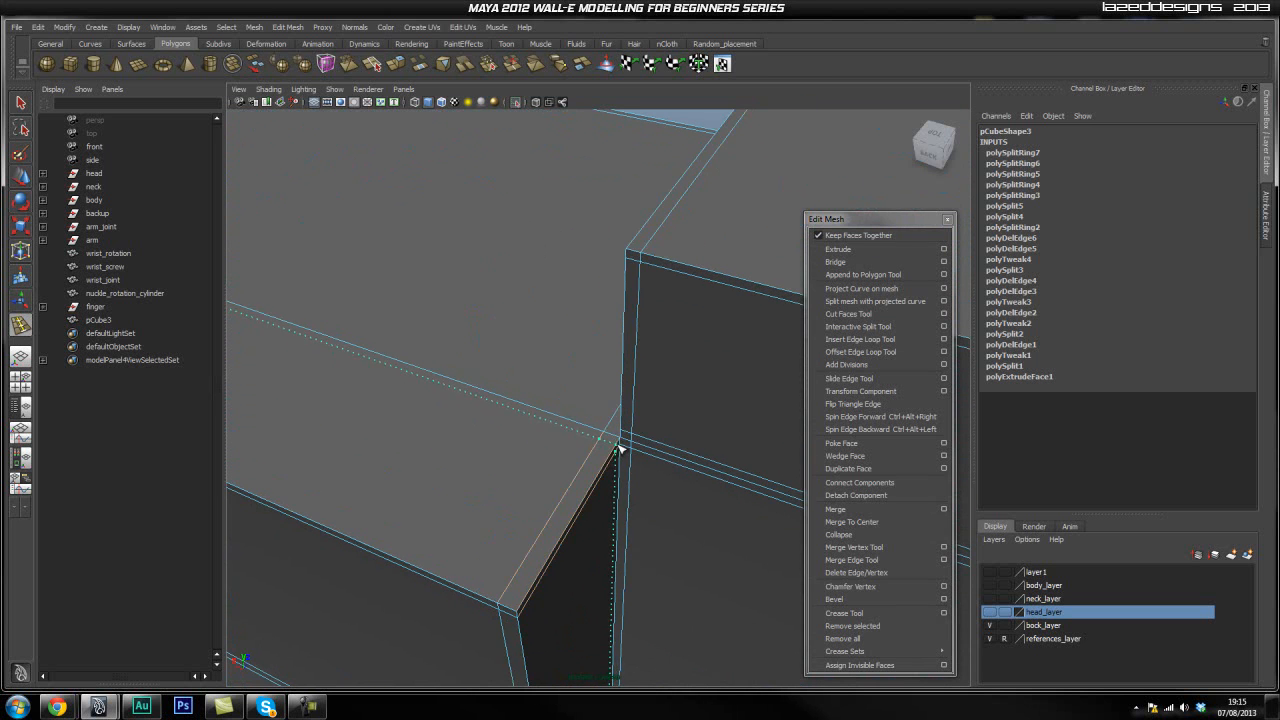
pyautogui.click(620, 444)
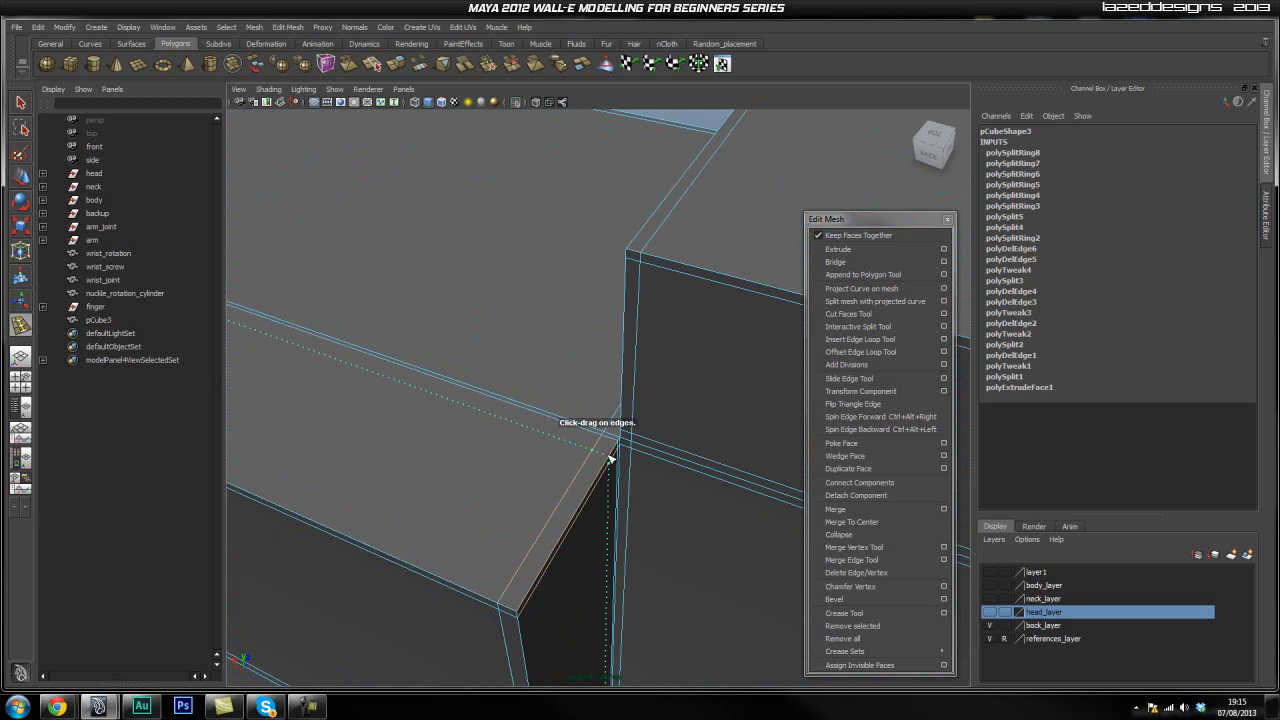
# Insert further lengthwise supporting edge loops beside the inner corner where the thicker section meets the thinner section
pyautogui.click(611, 443)
pyautogui.keyDown('alt'); pyautogui.moveTo(611, 443); pyautogui.dragTo(598, 575); pyautogui.keyUp('alt')
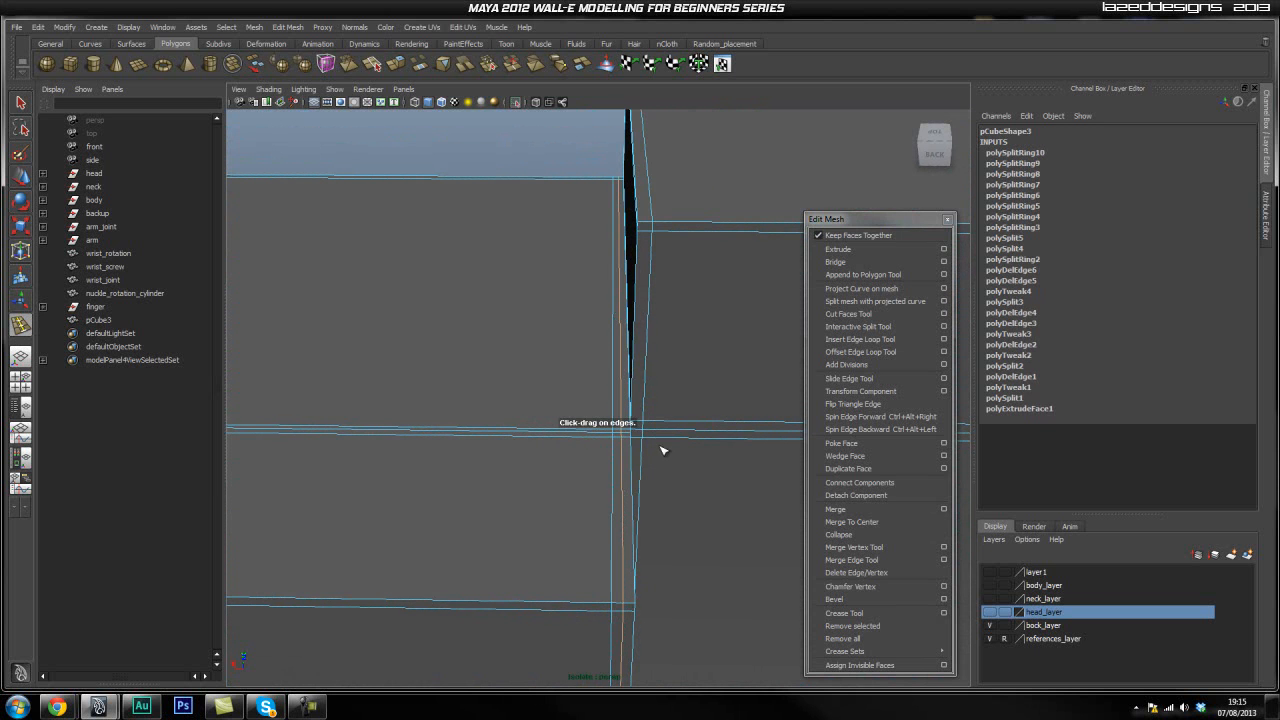
pyautogui.keyDown('alt'); pyautogui.moveTo(659, 459); pyautogui.dragTo(651, 472, button='middle'); pyautogui.keyUp('alt')
pyautogui.keyDown('alt'); pyautogui.moveTo(650, 426); pyautogui.dragTo(644, 453, button='middle'); pyautogui.keyUp('alt')
pyautogui.keyDown('alt'); pyautogui.moveTo(649, 459); pyautogui.dragTo(715, 458); pyautogui.keyUp('alt')
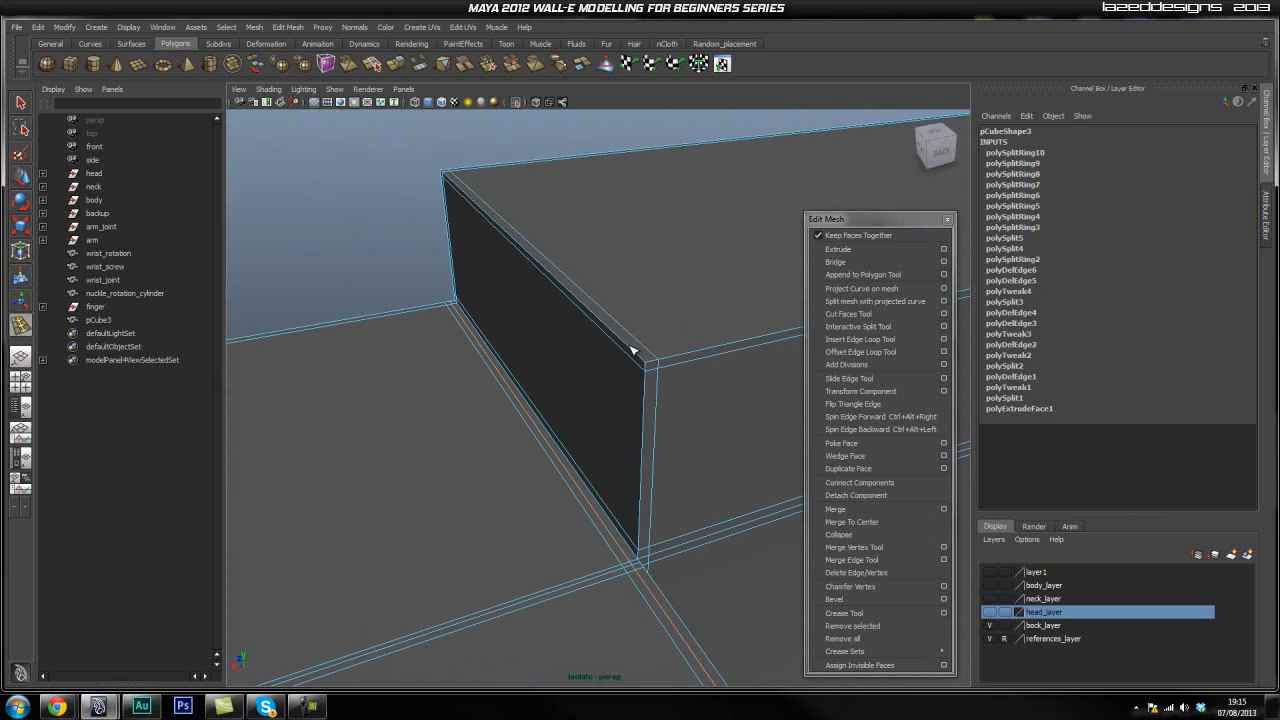
pyautogui.keyDown('alt'); pyautogui.moveTo(674, 482); pyautogui.dragTo(519, 449); pyautogui.keyUp('alt')
pyautogui.keyDown('alt'); pyautogui.moveTo(519, 449); pyautogui.dragTo(656, 442, button='right'); pyautogui.keyUp('alt')
pyautogui.keyDown('alt'); pyautogui.moveTo(558, 468); pyautogui.dragTo(505, 362); pyautogui.keyUp('alt')
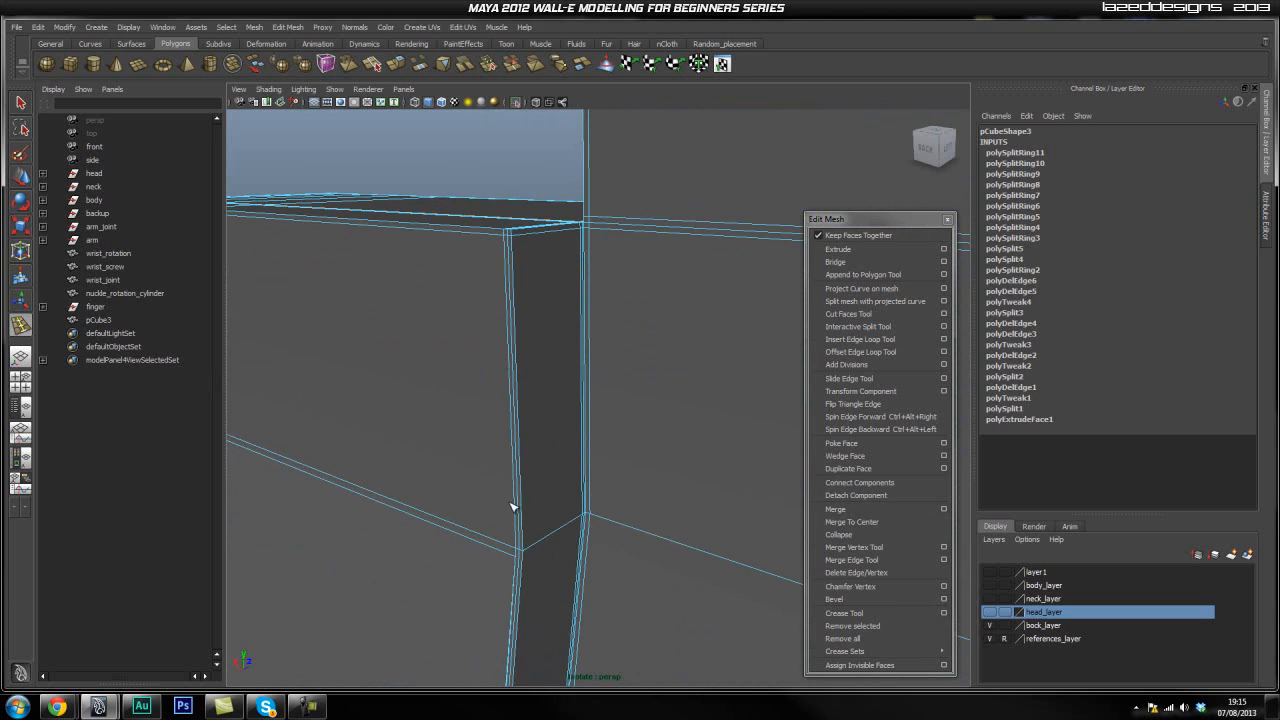
# Delete the duplicate edge row running across the thicker section's outer face at mid-height
pyautogui.keyDown('alt'); pyautogui.moveTo(513, 470); pyautogui.dragTo(506, 366, button='middle'); pyautogui.keyUp('alt')
pyautogui.keyDown('alt'); pyautogui.moveTo(492, 432); pyautogui.dragTo(523, 483, button='middle'); pyautogui.keyUp('alt')
pyautogui.keyDown('alt'); pyautogui.moveTo(523, 483); pyautogui.dragTo(622, 470, button='right'); pyautogui.keyUp('alt')
pyautogui.keyDown('alt'); pyautogui.moveTo(500, 437); pyautogui.dragTo(420, 423, button='right'); pyautogui.keyUp('alt')
pyautogui.keyDown('alt'); pyautogui.moveTo(420, 423); pyautogui.dragTo(480, 426); pyautogui.keyUp('alt')
pyautogui.keyDown('alt'); pyautogui.moveTo(480, 426); pyautogui.dragTo(388, 430, button='right'); pyautogui.keyUp('alt')
pyautogui.keyDown('alt'); pyautogui.moveTo(388, 430); pyautogui.dragTo(486, 454); pyautogui.keyUp('alt')
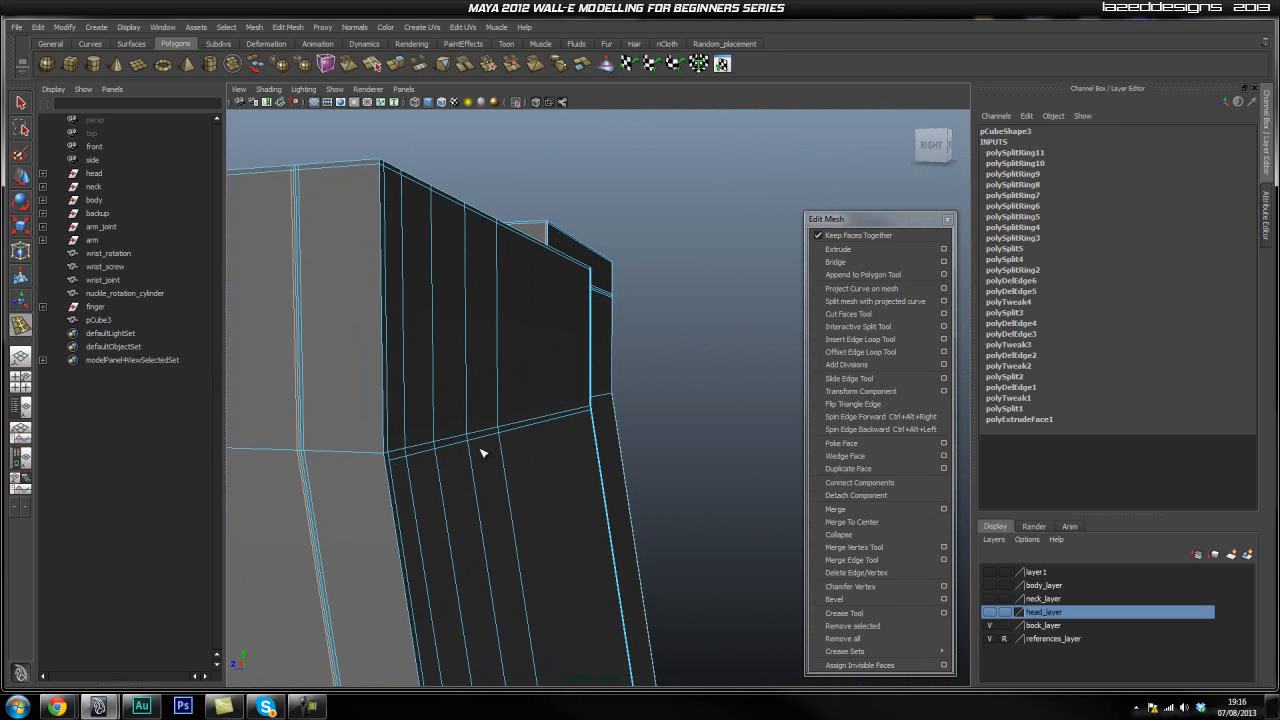
pyautogui.press('q')
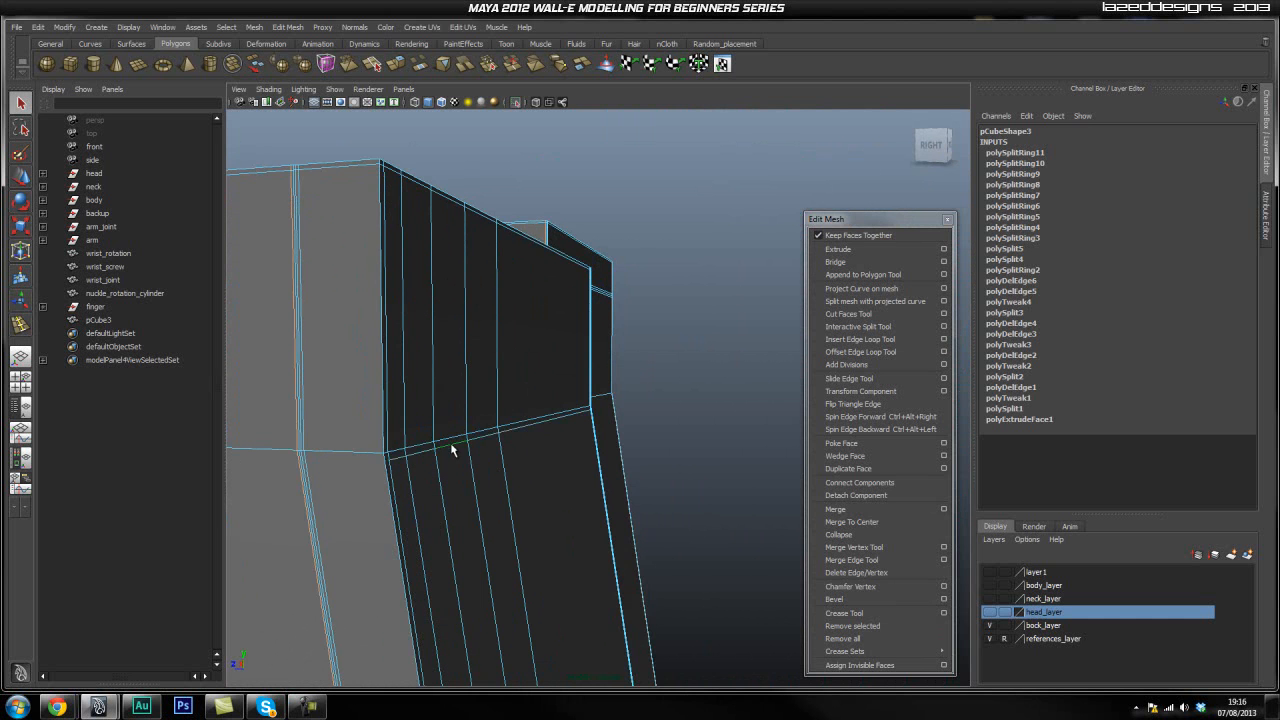
pyautogui.keyDown('alt'); pyautogui.moveTo(674, 426); pyautogui.dragTo(529, 437); pyautogui.keyUp('alt')
pyautogui.keyDown('alt'); pyautogui.moveTo(529, 437); pyautogui.dragTo(565, 265, button='middle'); pyautogui.keyUp('alt')
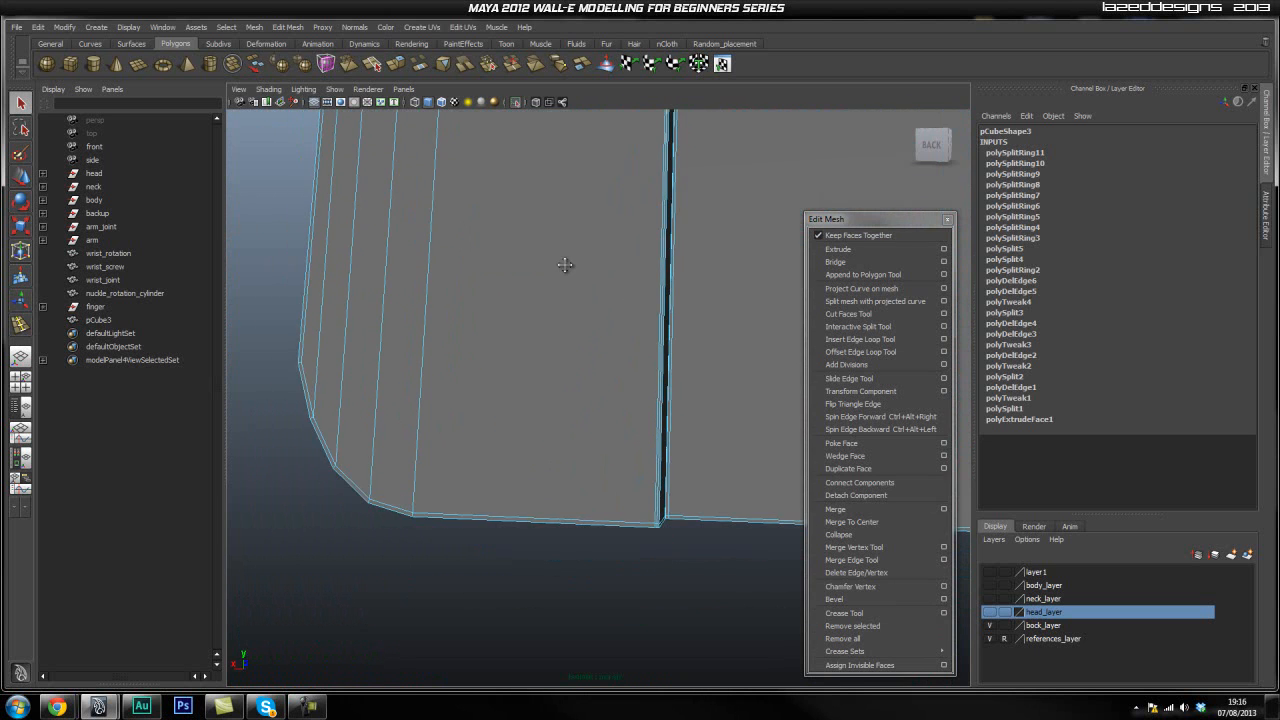
pyautogui.keyDown('alt'); pyautogui.moveTo(471, 364); pyautogui.dragTo(515, 420); pyautogui.keyUp('alt')
pyautogui.keyDown('alt'); pyautogui.moveTo(649, 361); pyautogui.dragTo(699, 394); pyautogui.keyUp('alt')
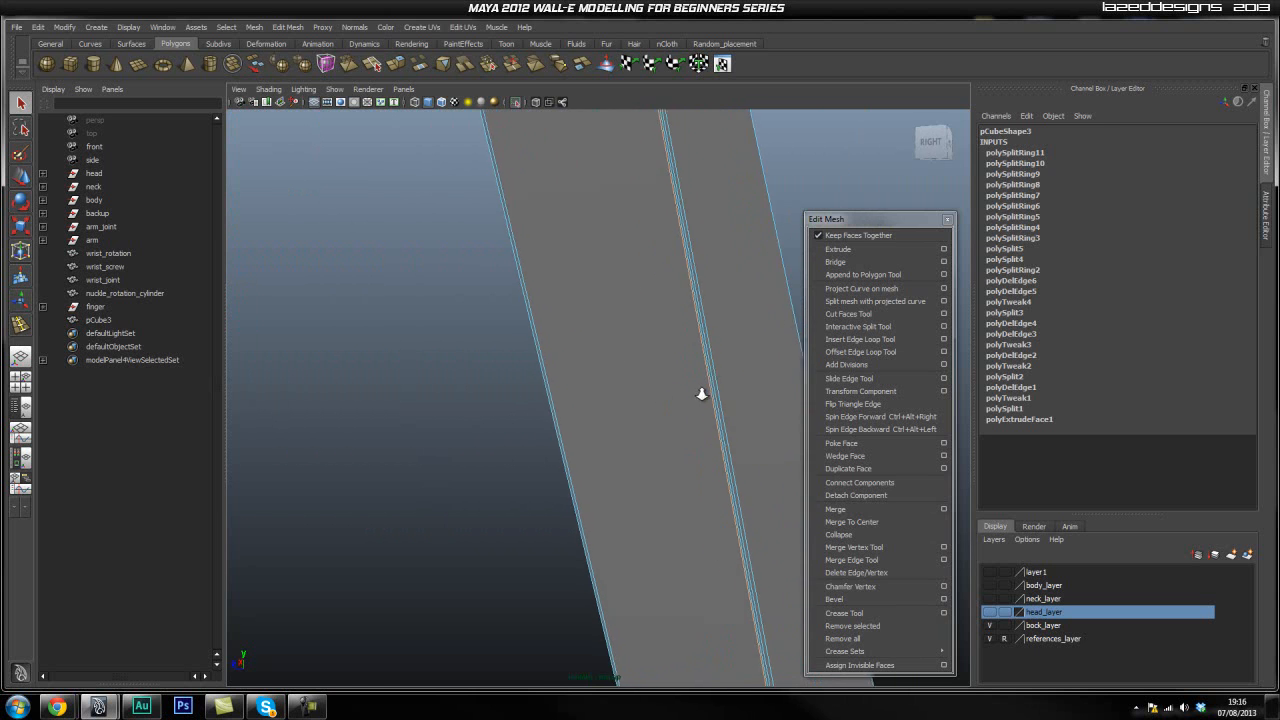
pyautogui.keyDown('alt'); pyautogui.moveTo(726, 278); pyautogui.dragTo(520, 389); pyautogui.keyUp('alt')
pyautogui.keyDown('shift'); pyautogui.moveTo(520, 389); pyautogui.dragTo(470, 400, button='right'); pyautogui.keyUp('shift')
# Insert supporting edge loops along the raised block's remaining unsupported side edges and corner
pyautogui.keyDown('alt'); pyautogui.moveTo(491, 394); pyautogui.dragTo(619, 388); pyautogui.keyUp('alt')
pyautogui.keyDown('alt'); pyautogui.moveTo(606, 341); pyautogui.dragTo(481, 385); pyautogui.keyUp('alt')
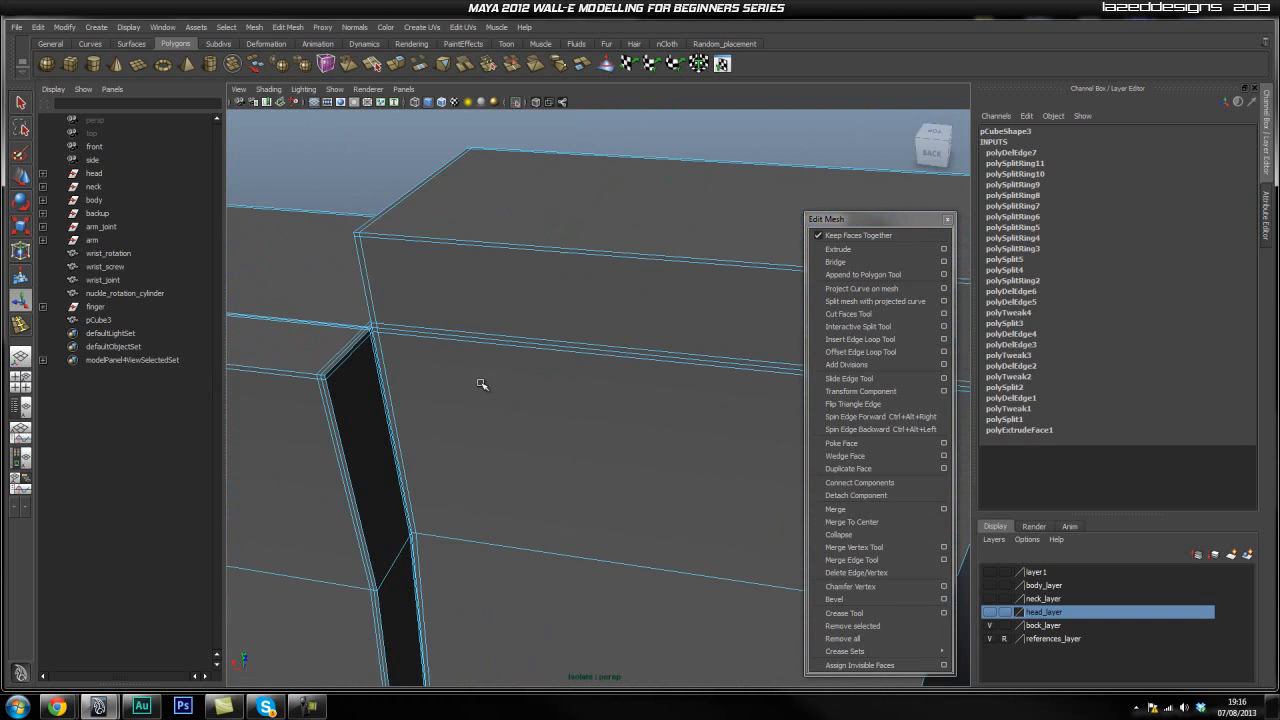
pyautogui.keyDown('alt'); pyautogui.moveTo(563, 378); pyautogui.dragTo(631, 356); pyautogui.keyUp('alt')
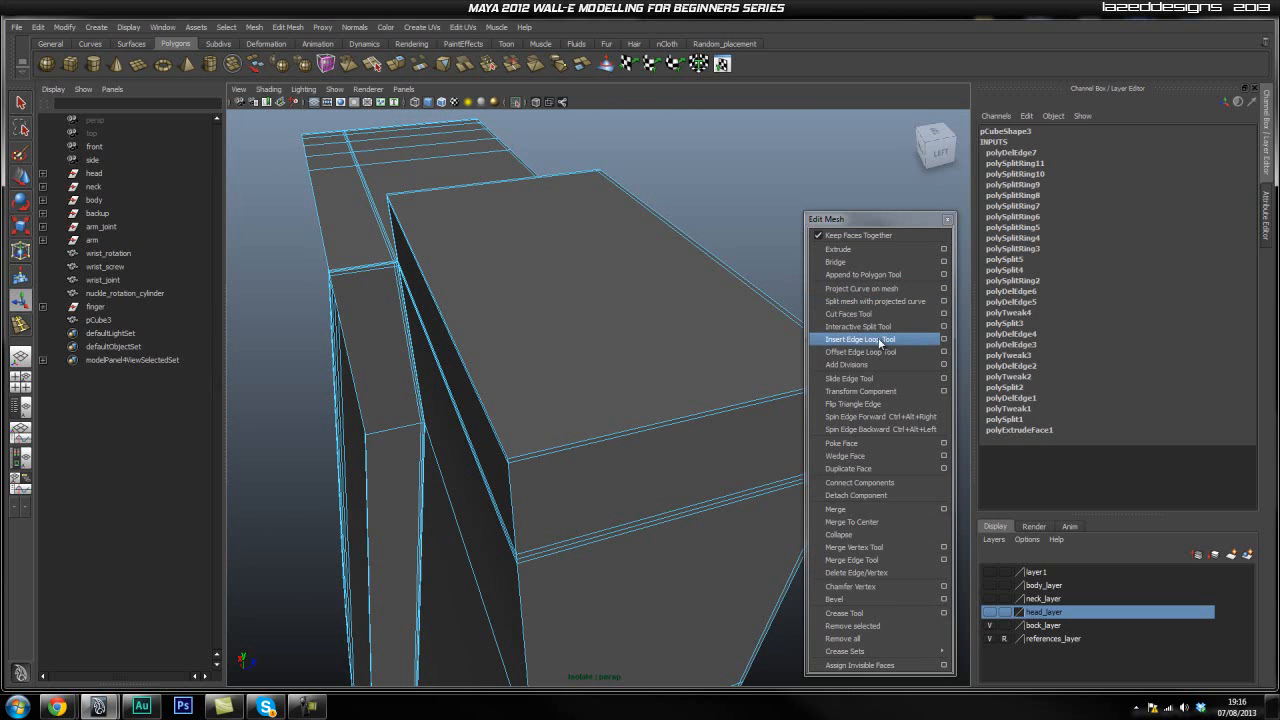
pyautogui.click(858, 339)
pyautogui.click(513, 457)
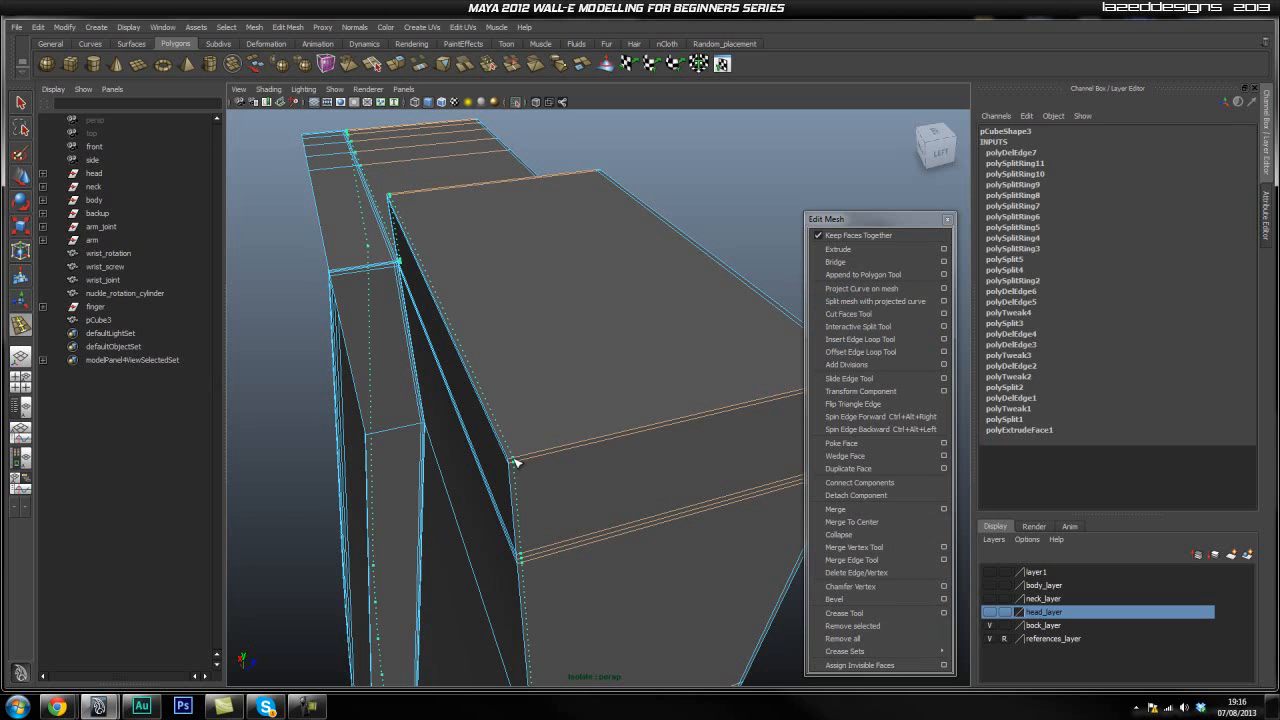
pyautogui.keyDown('alt'); pyautogui.moveTo(521, 467); pyautogui.dragTo(594, 474, button='right'); pyautogui.keyUp('alt')
pyautogui.keyDown('alt'); pyautogui.moveTo(625, 470); pyautogui.dragTo(580, 483, button='middle'); pyautogui.keyUp('alt')
pyautogui.keyDown('alt'); pyautogui.moveTo(577, 483); pyautogui.dragTo(480, 467); pyautogui.keyUp('alt')
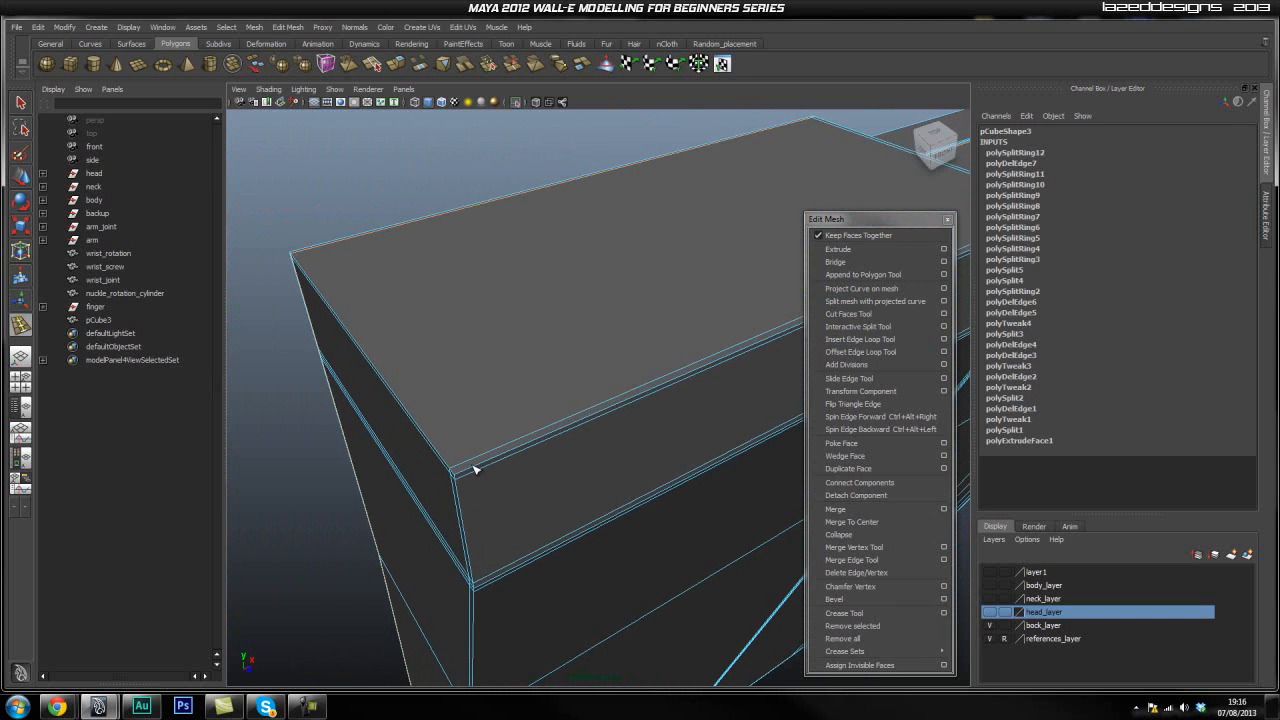
pyautogui.keyDown('alt'); pyautogui.moveTo(633, 414); pyautogui.dragTo(566, 413); pyautogui.keyUp('alt')
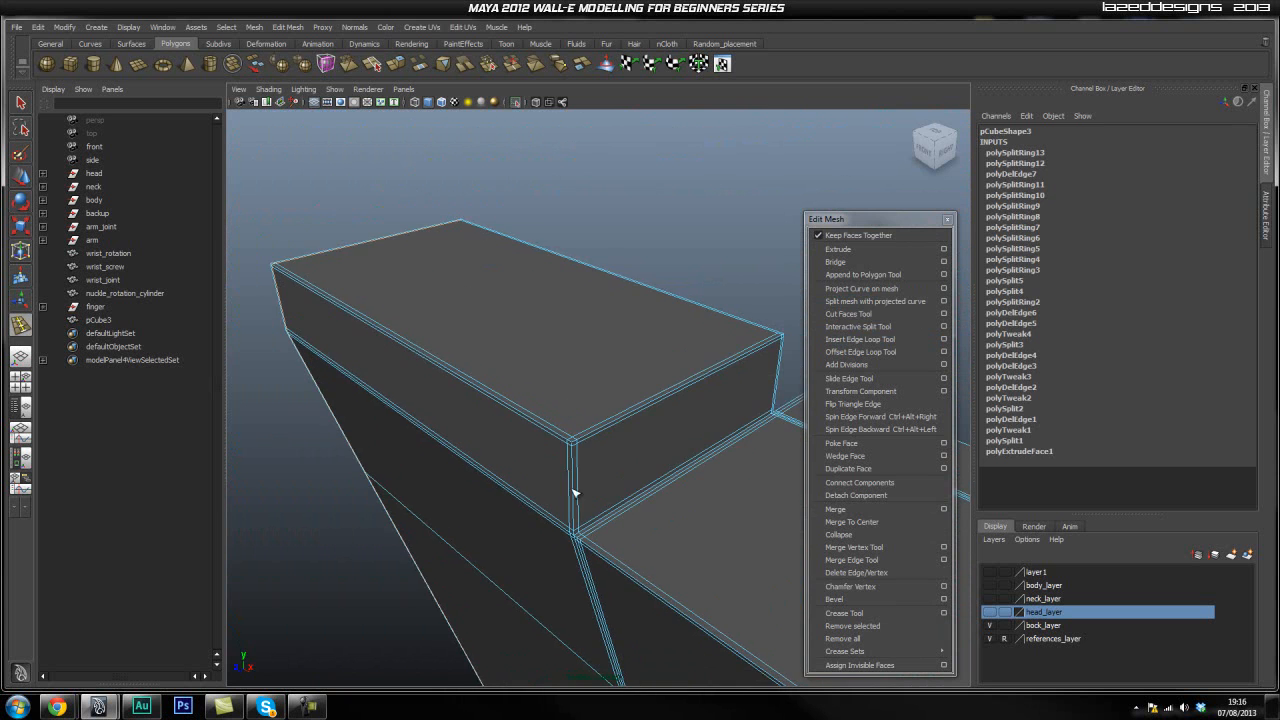
# Insert an edge loop around the thicker section's depth, just inside its outer face, and return to object mode
pyautogui.keyDown('alt'); pyautogui.moveTo(626, 490); pyautogui.dragTo(536, 429); pyautogui.keyUp('alt')
pyautogui.keyDown('alt'); pyautogui.moveTo(629, 510); pyautogui.dragTo(592, 372); pyautogui.keyUp('alt')
pyautogui.keyDown('alt'); pyautogui.moveTo(619, 431); pyautogui.dragTo(887, 441); pyautogui.keyUp('alt')
pyautogui.keyDown('alt'); pyautogui.moveTo(706, 440); pyautogui.dragTo(582, 403); pyautogui.keyUp('alt')
pyautogui.keyDown('alt'); pyautogui.moveTo(455, 405); pyautogui.dragTo(639, 370); pyautogui.keyUp('alt')
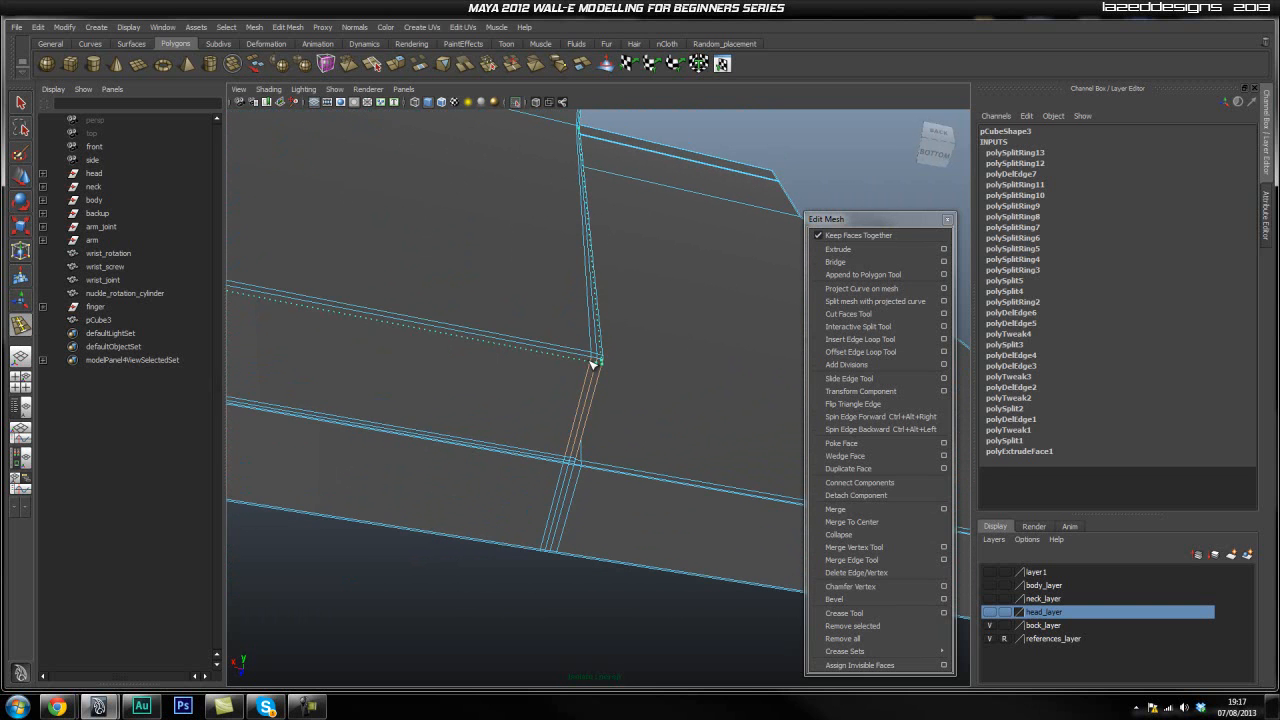
pyautogui.keyDown('alt'); pyautogui.moveTo(638, 422); pyautogui.dragTo(542, 384); pyautogui.keyUp('alt')
pyautogui.moveTo(542, 385); pyautogui.dragTo(582, 372, button='right')
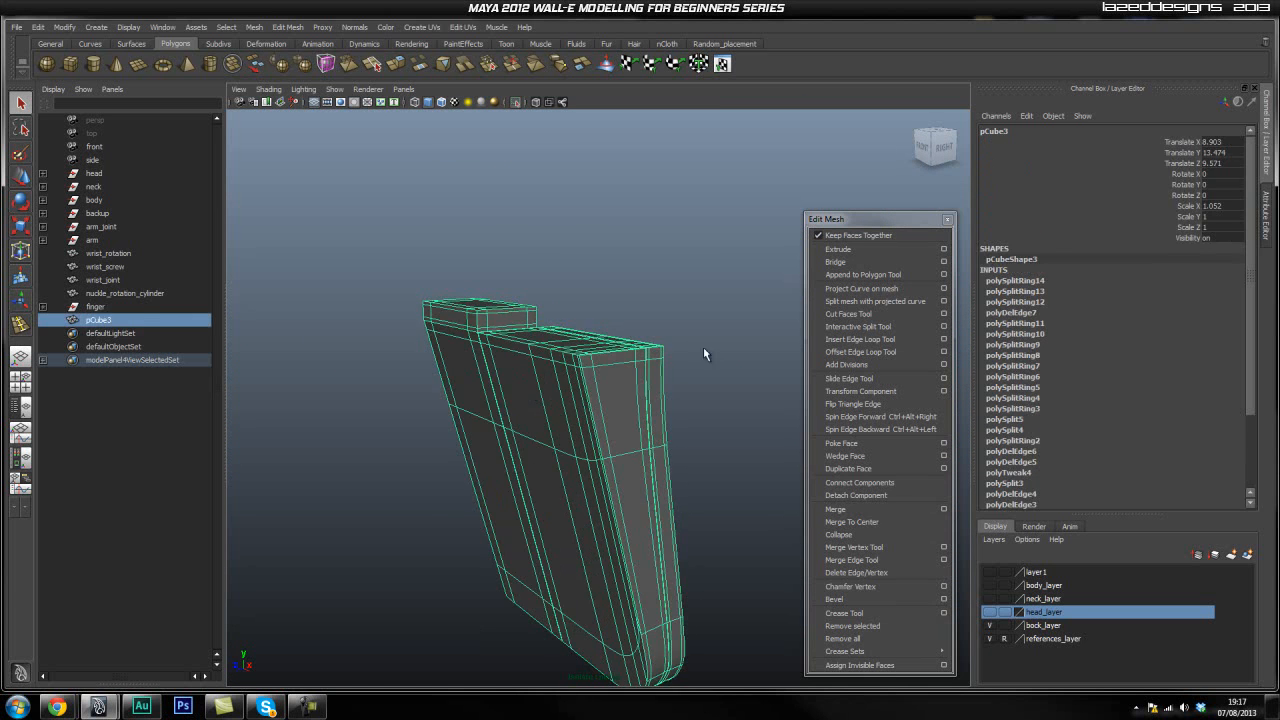
# Examine the smoothed plate around its raised block, top edges and step
pyautogui.click(703, 354)
pyautogui.keyDown('alt'); pyautogui.moveTo(527, 455); pyautogui.dragTo(459, 488); pyautogui.keyUp('alt')
pyautogui.keyDown('alt'); pyautogui.moveTo(627, 396); pyautogui.dragTo(565, 423); pyautogui.keyUp('alt')
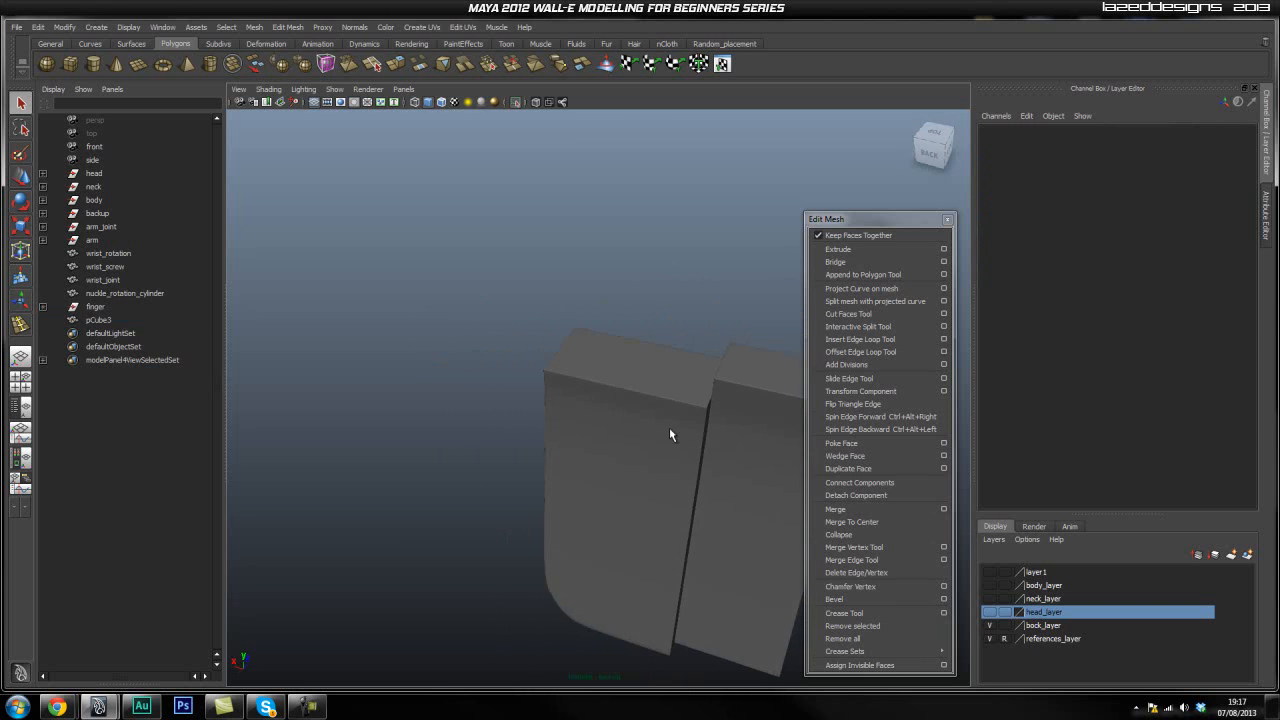
pyautogui.keyDown('alt'); pyautogui.moveTo(640, 403); pyautogui.dragTo(463, 431); pyautogui.keyUp('alt')
pyautogui.click(450, 430)
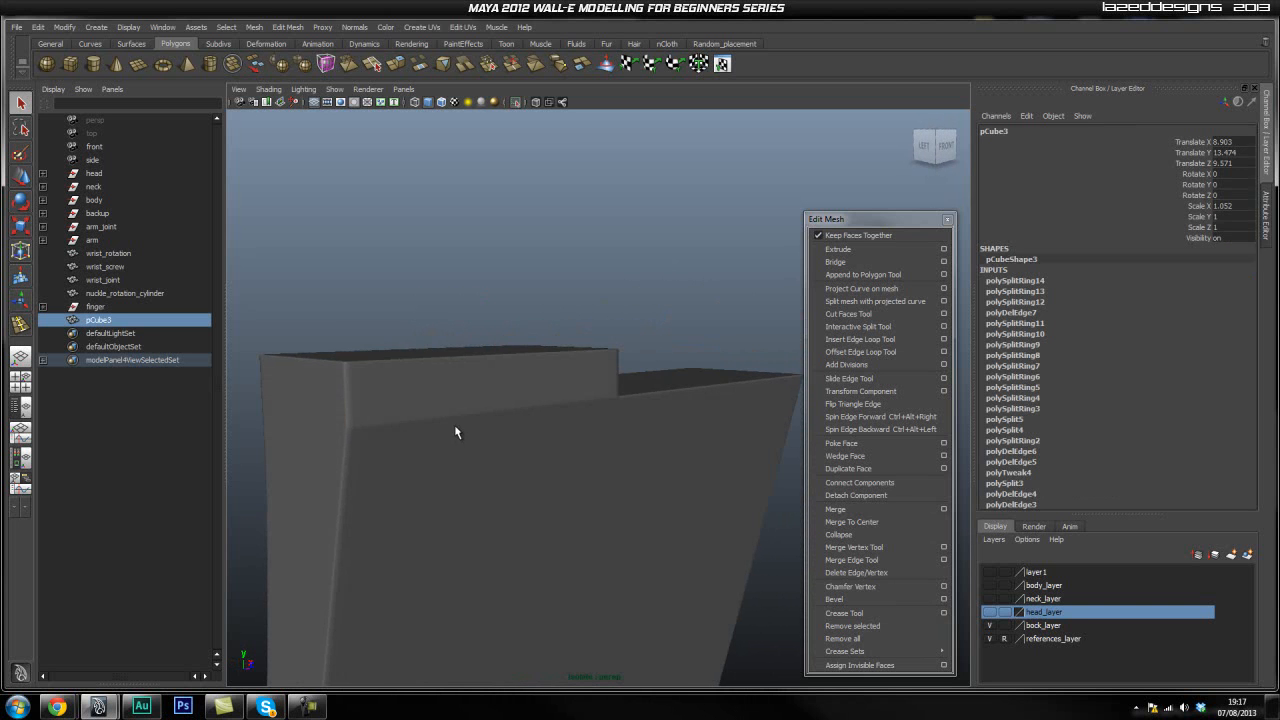
pyautogui.keyDown('alt'); pyautogui.moveTo(324, 426); pyautogui.dragTo(394, 407, button='right'); pyautogui.keyUp('alt')
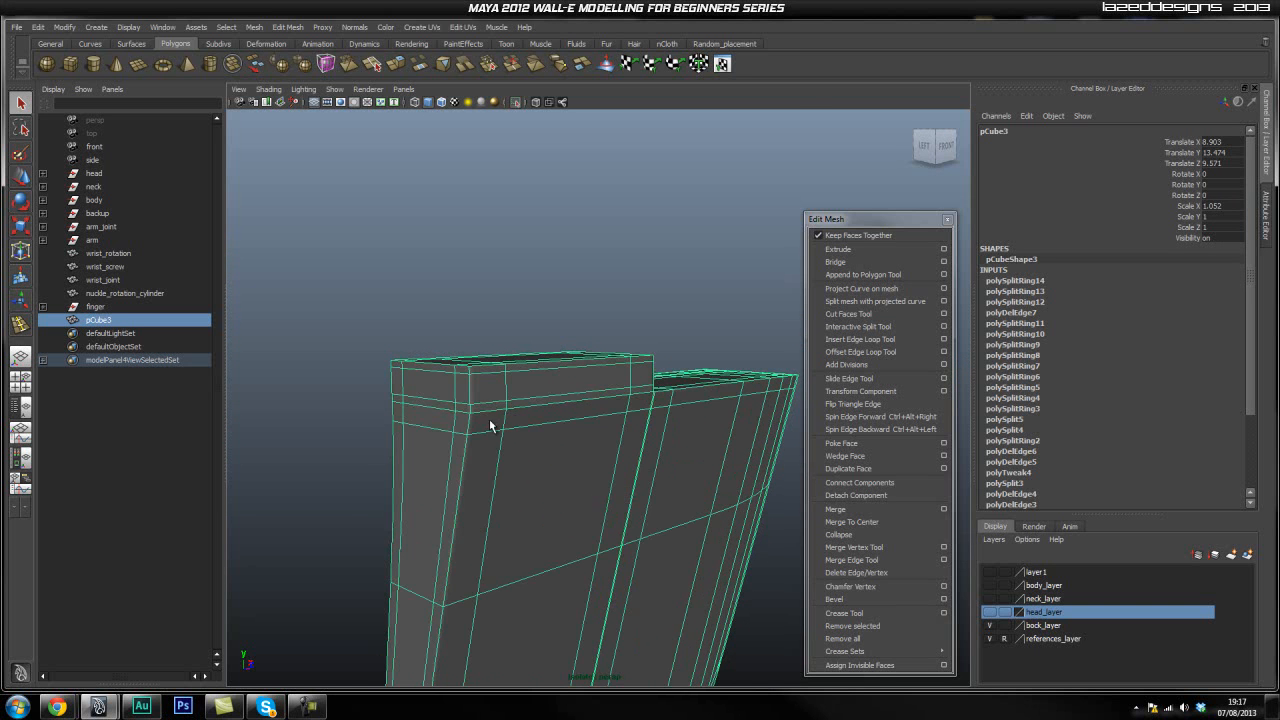
pyautogui.keyDown('alt'); pyautogui.moveTo(482, 448); pyautogui.dragTo(583, 379); pyautogui.keyUp('alt')
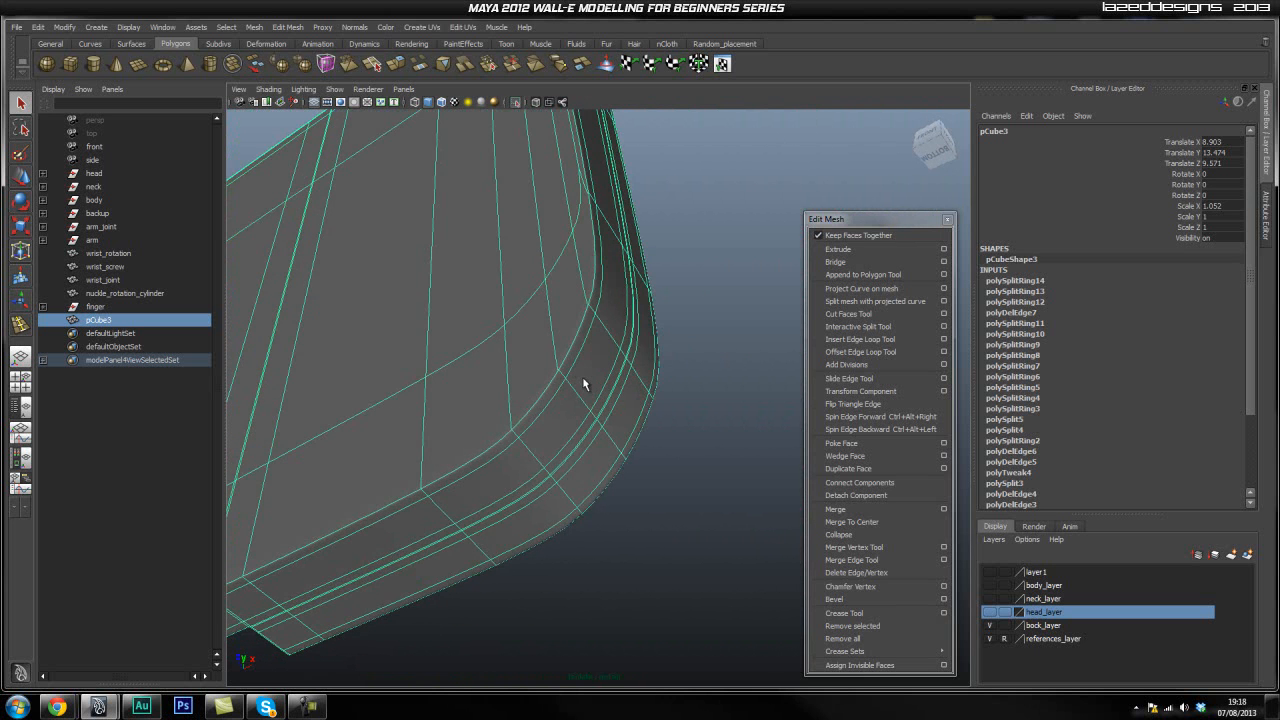
# Compare the plate's rounded bottom corner with smooth preview off and on
pyautogui.press('1')
pyautogui.click(700, 469)
pyautogui.keyDown('alt'); pyautogui.moveTo(674, 470); pyautogui.dragTo(741, 462); pyautogui.keyUp('alt')
pyautogui.click(612, 455)
pyautogui.press('3')
pyautogui.click(646, 477)
pyautogui.keyDown('alt'); pyautogui.moveTo(639, 413); pyautogui.dragTo(697, 431); pyautogui.keyUp('alt')
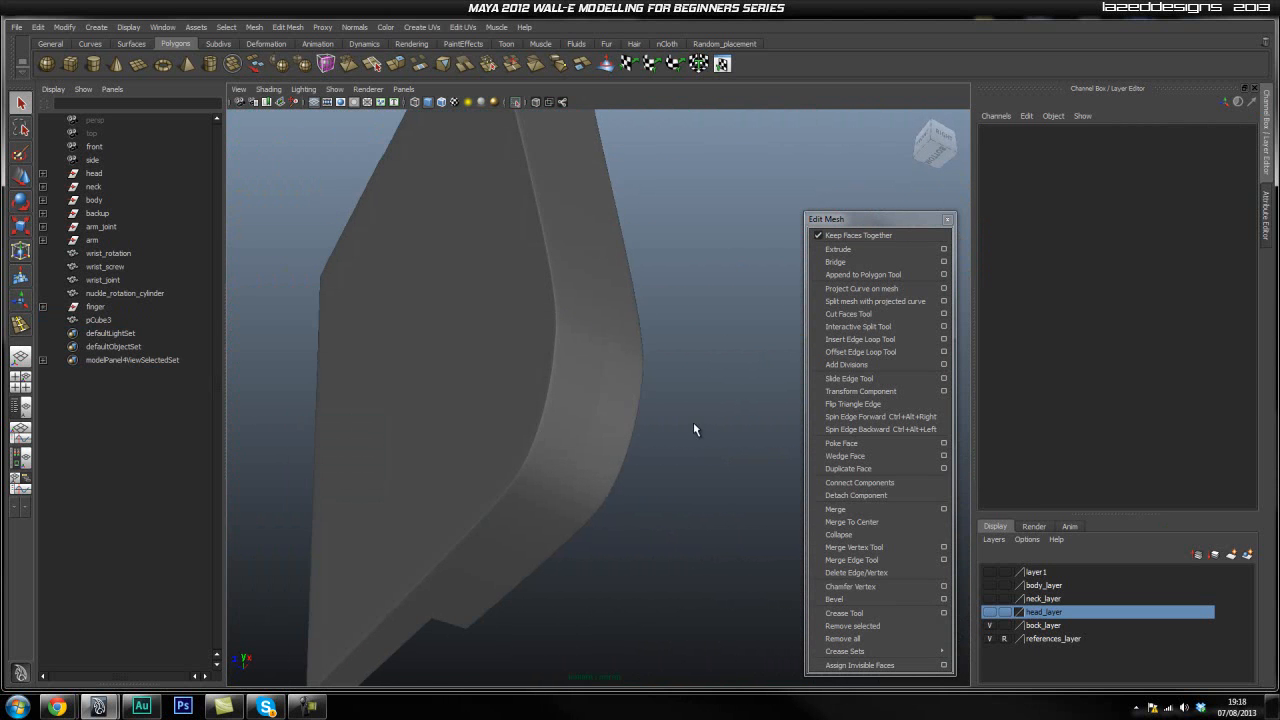
pyautogui.click(603, 417)
pyautogui.keyDown('alt'); pyautogui.moveTo(501, 415); pyautogui.dragTo(628, 408); pyautogui.keyUp('alt')
pyautogui.keyDown('alt'); pyautogui.moveTo(556, 424); pyautogui.dragTo(882, 430, button='right'); pyautogui.keyUp('alt')
pyautogui.keyDown('alt'); pyautogui.moveTo(661, 417); pyautogui.dragTo(572, 410); pyautogui.keyUp('alt')
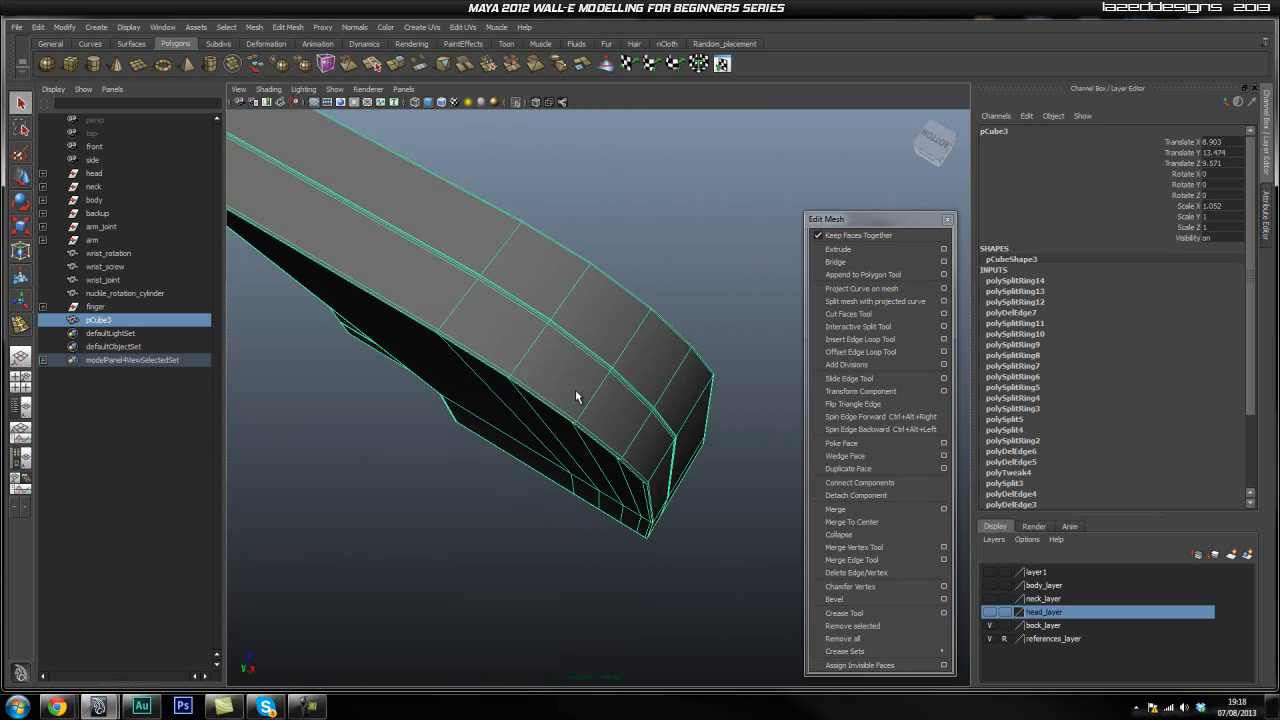
# Delete the redundant edge loop crowding the inner corner beside the step wall at the plate's top
pyautogui.keyDown('alt'); pyautogui.moveTo(661, 412); pyautogui.dragTo(599, 382); pyautogui.keyUp('alt')
pyautogui.keyDown('alt'); pyautogui.moveTo(600, 380); pyautogui.dragTo(540, 180, button='middle'); pyautogui.keyUp('alt')
pyautogui.keyDown('alt'); pyautogui.moveTo(597, 406); pyautogui.dragTo(655, 396); pyautogui.keyUp('alt')
pyautogui.scroll(5, 560, 400)
pyautogui.keyDown('alt'); pyautogui.moveTo(475, 320); pyautogui.dragTo(435, 420, button='middle'); pyautogui.keyUp('alt')
pyautogui.scroll(3, 560, 410)
pyautogui.keyDown('alt'); pyautogui.moveTo(710, 392); pyautogui.dragTo(511, 403); pyautogui.keyUp('alt')
pyautogui.scroll(4, 490, 340)
pyautogui.keyDown('alt'); pyautogui.moveTo(471, 289); pyautogui.dragTo(557, 444, button='middle'); pyautogui.keyUp('alt')
pyautogui.scroll(5, 608, 440)
pyautogui.moveTo(487, 415); pyautogui.dragTo(505, 411, button='right')
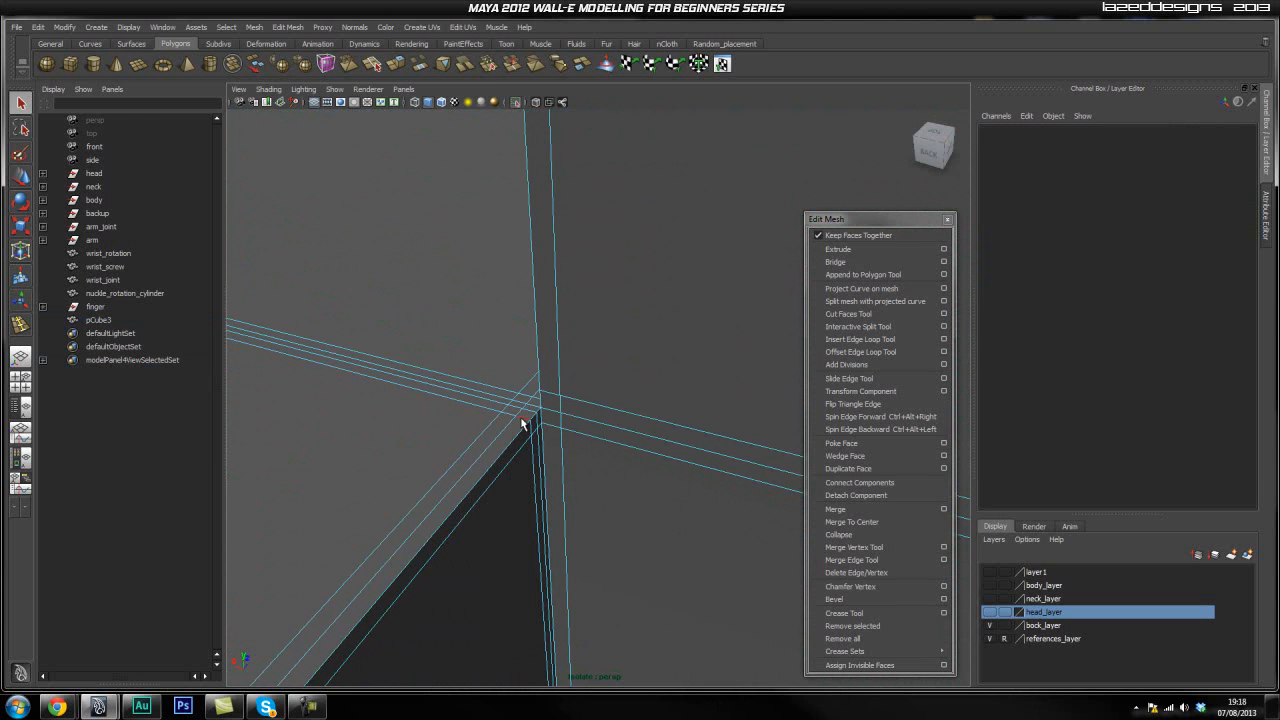
pyautogui.doubleClick(526, 415)
pyautogui.keyDown('shift'); pyautogui.moveTo(519, 382); pyautogui.dragTo(482, 400, button='right'); pyautogui.keyUp('shift')
pyautogui.keyDown('alt'); pyautogui.moveTo(465, 414); pyautogui.dragTo(380, 427); pyautogui.keyUp('alt')
pyautogui.keyDown('alt'); pyautogui.moveTo(627, 417); pyautogui.dragTo(472, 441); pyautogui.keyUp('alt')
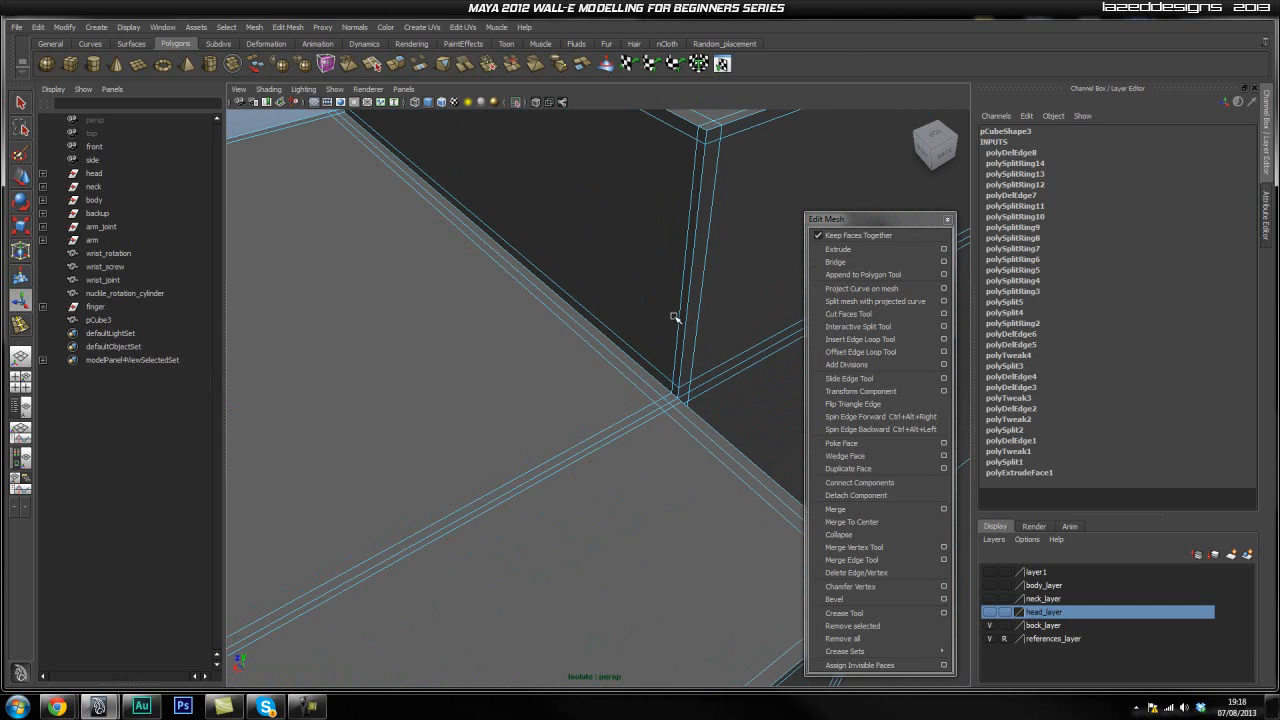
# Check the cleaned inner corner and the whole plate in object mode, with and without smooth preview
pyautogui.keyDown('alt'); pyautogui.moveTo(682, 410); pyautogui.dragTo(640, 413); pyautogui.keyUp('alt')
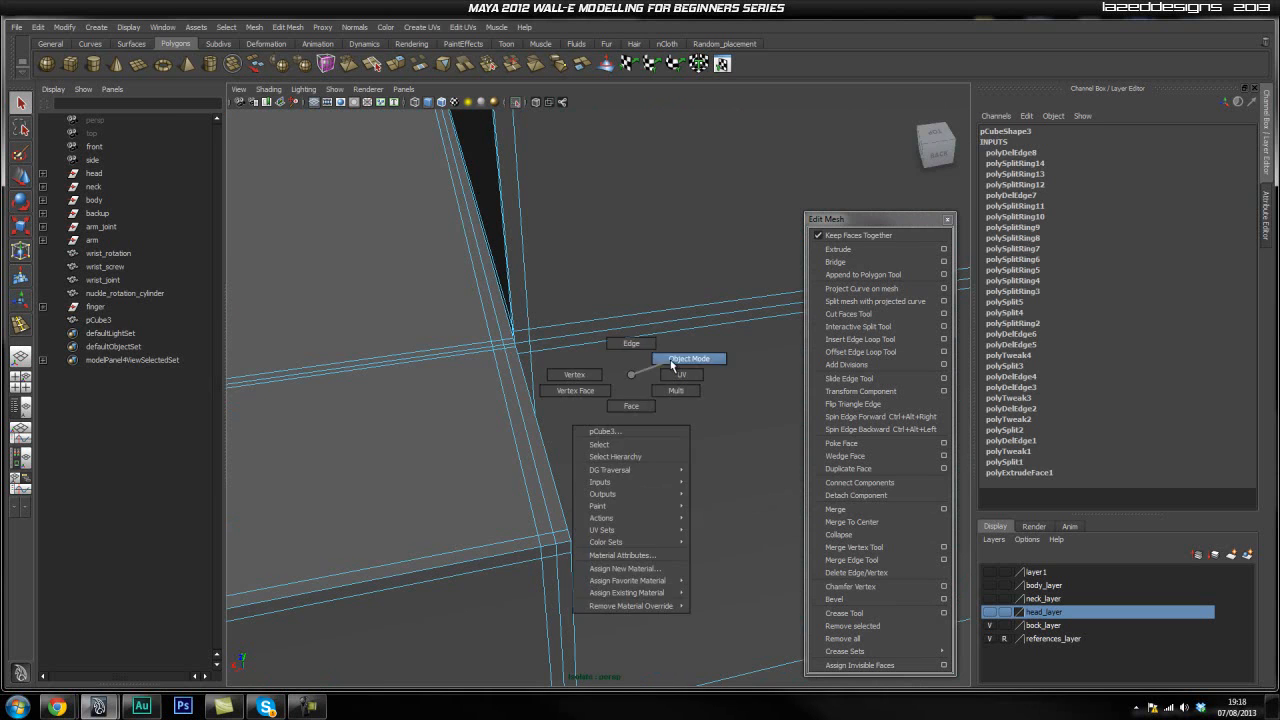
pyautogui.moveTo(665, 364); pyautogui.dragTo(671, 358, button='right')
pyautogui.press('3')
pyautogui.scroll(-6, 671, 358)
pyautogui.click(469, 275)
pyautogui.keyDown('alt'); pyautogui.moveTo(602, 386); pyautogui.dragTo(520, 400); pyautogui.keyUp('alt')
pyautogui.keyDown('alt'); pyautogui.moveTo(520, 400); pyautogui.dragTo(868, 474, button='right'); pyautogui.keyUp('alt')
pyautogui.keyDown('alt'); pyautogui.moveTo(452, 362); pyautogui.dragTo(509, 386); pyautogui.keyUp('alt')
pyautogui.keyDown('alt'); pyautogui.moveTo(509, 386); pyautogui.dragTo(685, 424, button='right'); pyautogui.keyUp('alt')
pyautogui.click(540, 407)
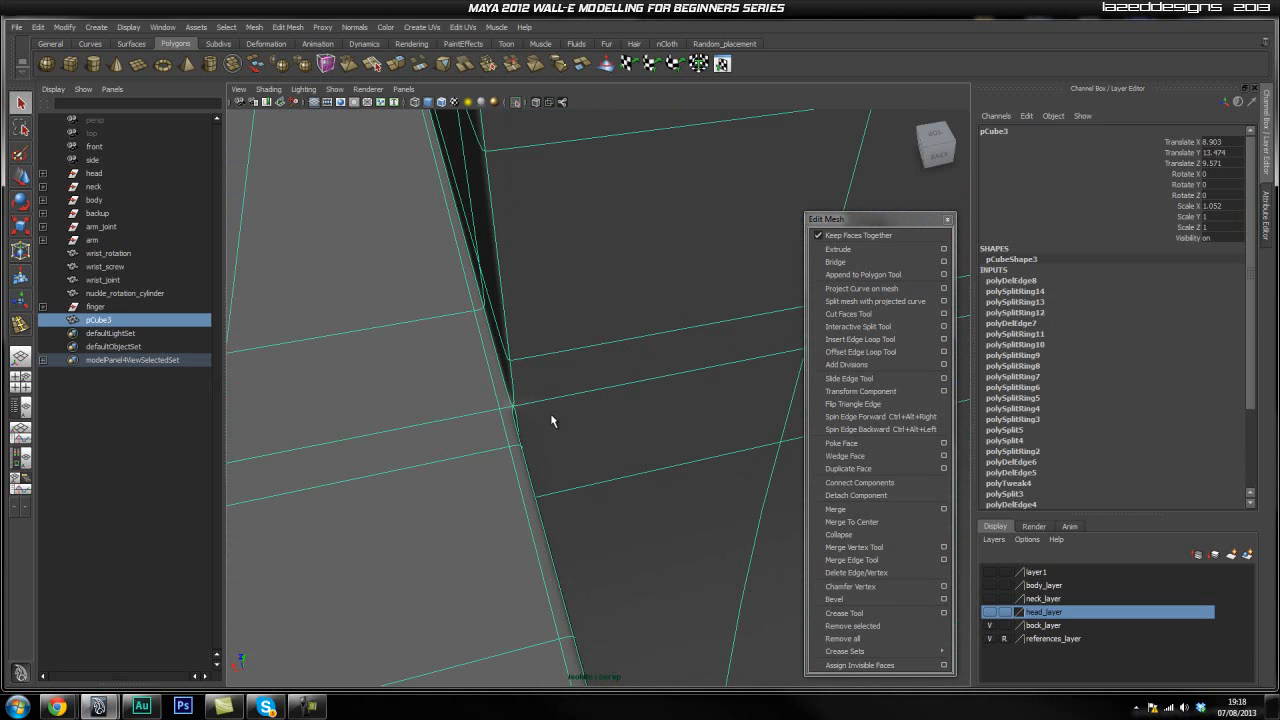
pyautogui.scroll(-5, 551, 411)
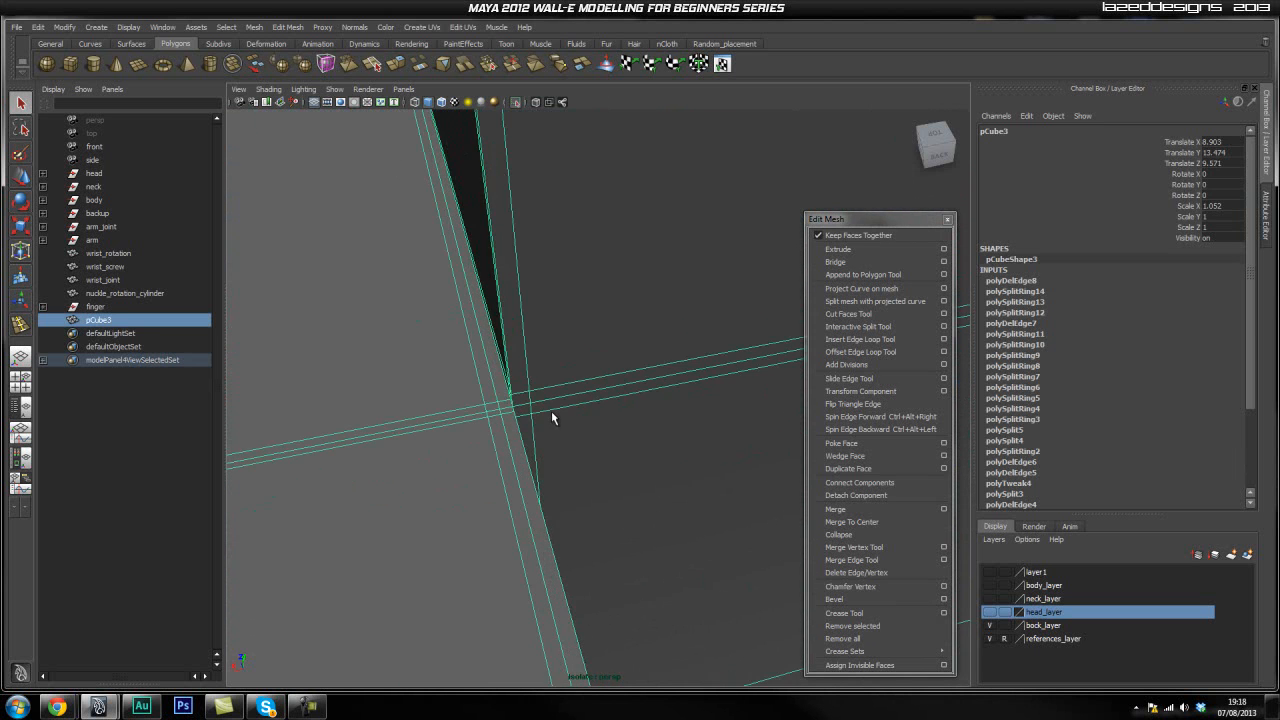
pyautogui.click(404, 258)
pyautogui.keyDown('alt'); pyautogui.moveTo(404, 258); pyautogui.dragTo(699, 368); pyautogui.keyUp('alt')
pyautogui.click(609, 486)
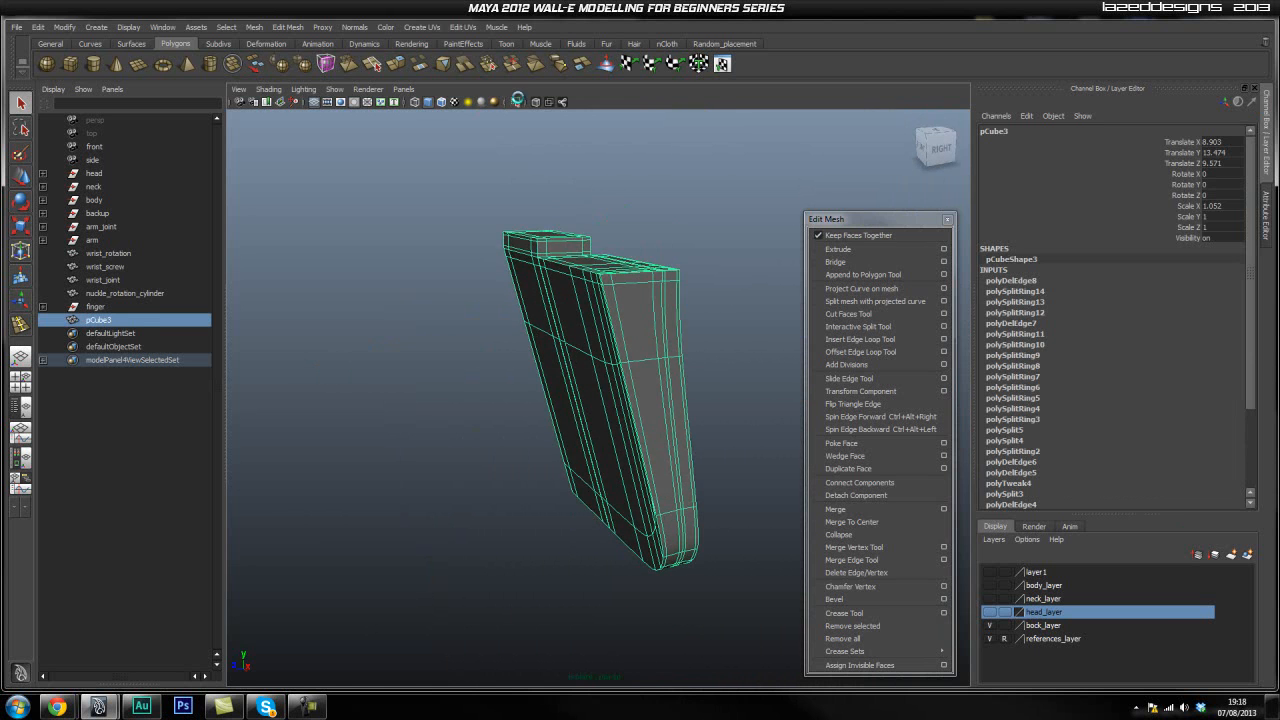
# Turn off the isolated view of the plate to bring back the arm and reference images
pyautogui.click(517, 101)
pyautogui.click(453, 230)
pyautogui.scroll(-5, 489, 345)
pyautogui.moveTo(575, 395)
pyautogui.keyDown('alt'); pyautogui.mouseDown()
pyautogui.moveTo(629, 286)
pyautogui.moveTo(667, 283)
pyautogui.moveTo(507, 359)
pyautogui.moveTo(549, 423)
pyautogui.moveTo(538, 417)
pyautogui.moveTo(571, 423)
pyautogui.moveTo(480, 429)
pyautogui.moveTo(646, 417)
pyautogui.moveTo(639, 460)
pyautogui.moveTo(623, 371)
pyautogui.moveTo(563, 394)
pyautogui.moveTo(413, 395)
pyautogui.moveTo(550, 390)
pyautogui.moveTo(508, 357)
pyautogui.moveTo(558, 340)
pyautogui.moveTo(537, 346)
pyautogui.moveTo(558, 365)
pyautogui.moveTo(543, 346)
pyautogui.moveTo(666, 354)
pyautogui.moveTo(533, 374)
pyautogui.moveTo(580, 357)
pyautogui.moveTo(531, 357)
pyautogui.moveTo(575, 376)
pyautogui.mouseUp(); pyautogui.keyUp('alt')
pyautogui.keyDown('alt'); pyautogui.moveTo(565, 288); pyautogui.dragTo(572, 384); pyautogui.keyUp('alt')
pyautogui.click(572, 384)
# Raise the plate against the knuckle cylinder, to a Translate Y of 13.621
pyautogui.press('w')
pyautogui.keyDown('alt'); pyautogui.moveTo(449, 372); pyautogui.dragTo(483, 380); pyautogui.keyUp('alt')
pyautogui.keyDown('alt'); pyautogui.moveTo(483, 380); pyautogui.dragTo(566, 406, button='right'); pyautogui.keyUp('alt')
pyautogui.keyDown('alt'); pyautogui.moveTo(566, 406); pyautogui.dragTo(590, 419); pyautogui.keyUp('alt')
pyautogui.keyDown('alt'); pyautogui.moveTo(607, 483); pyautogui.dragTo(641, 423); pyautogui.keyUp('alt')
pyautogui.click(722, 398)
pyautogui.keyDown('alt'); pyautogui.moveTo(722, 398); pyautogui.dragTo(557, 380); pyautogui.keyUp('alt')
pyautogui.click(563, 376)
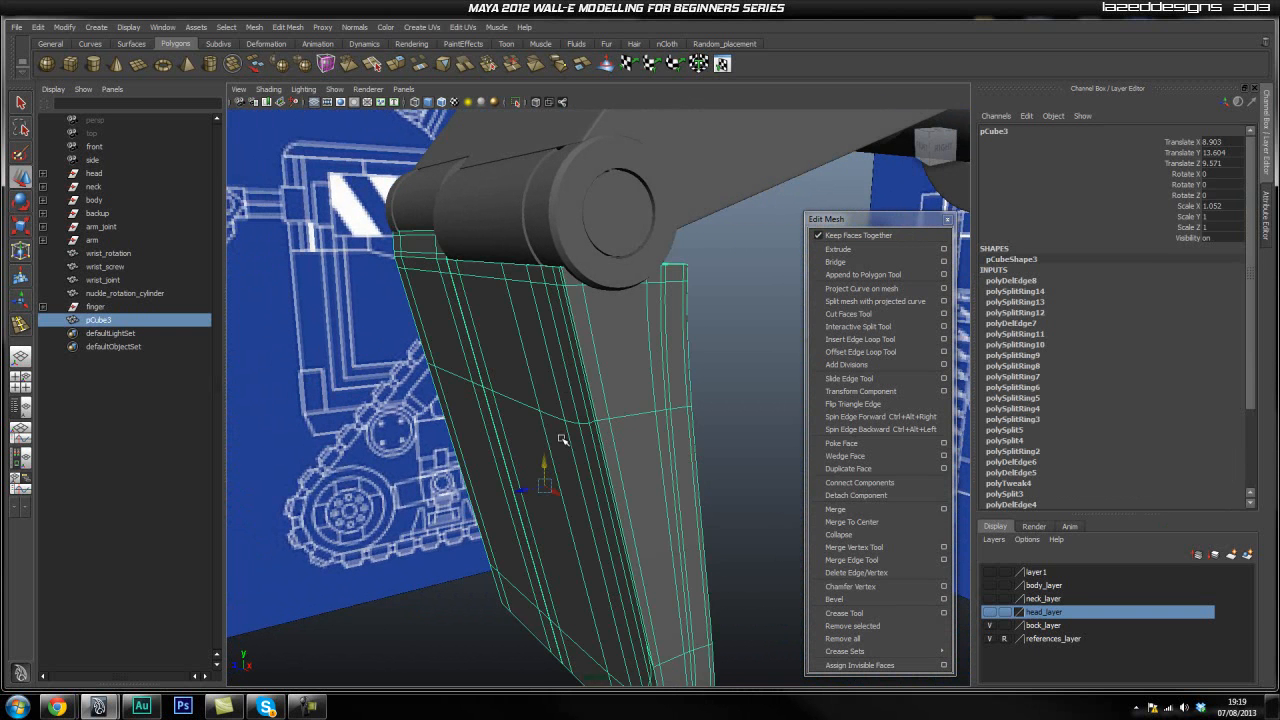
pyautogui.click(716, 392)
pyautogui.click(630, 410)
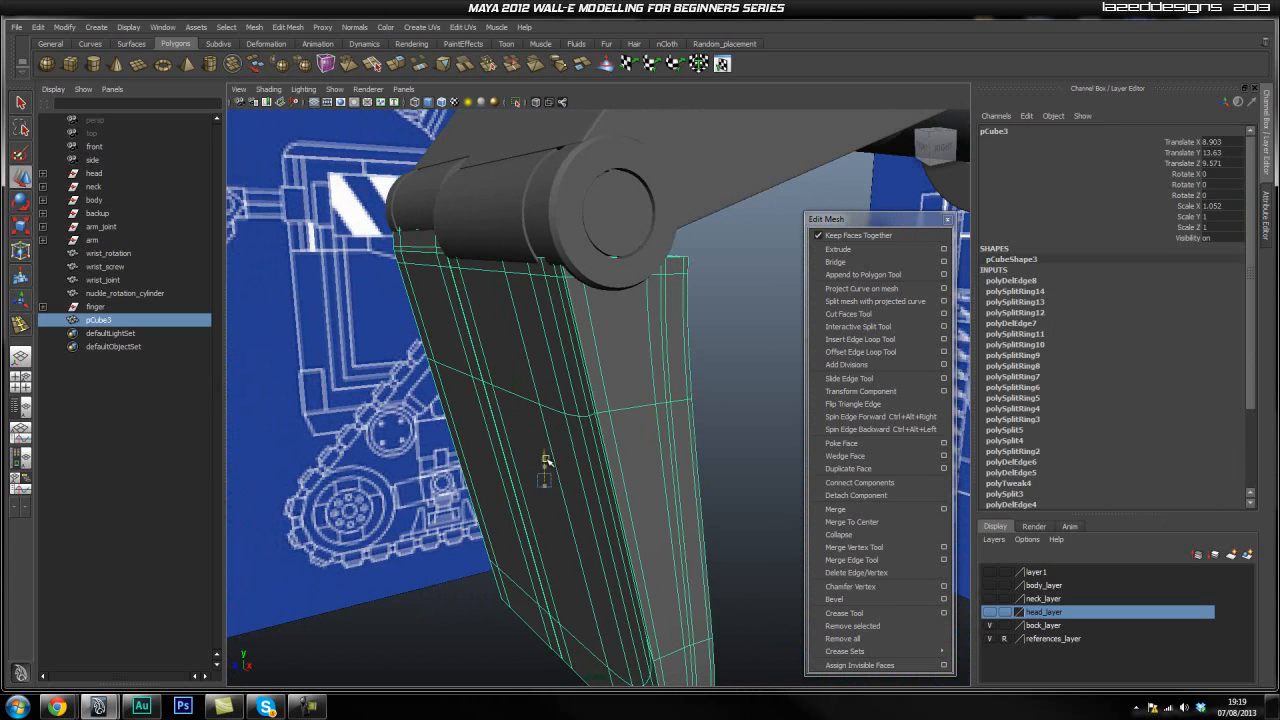
pyautogui.click(695, 363)
# Check the plate's fit on the arm and parent pCube3 under the finger group
pyautogui.keyDown('alt'); pyautogui.moveTo(415, 322); pyautogui.dragTo(540, 389); pyautogui.keyUp('alt')
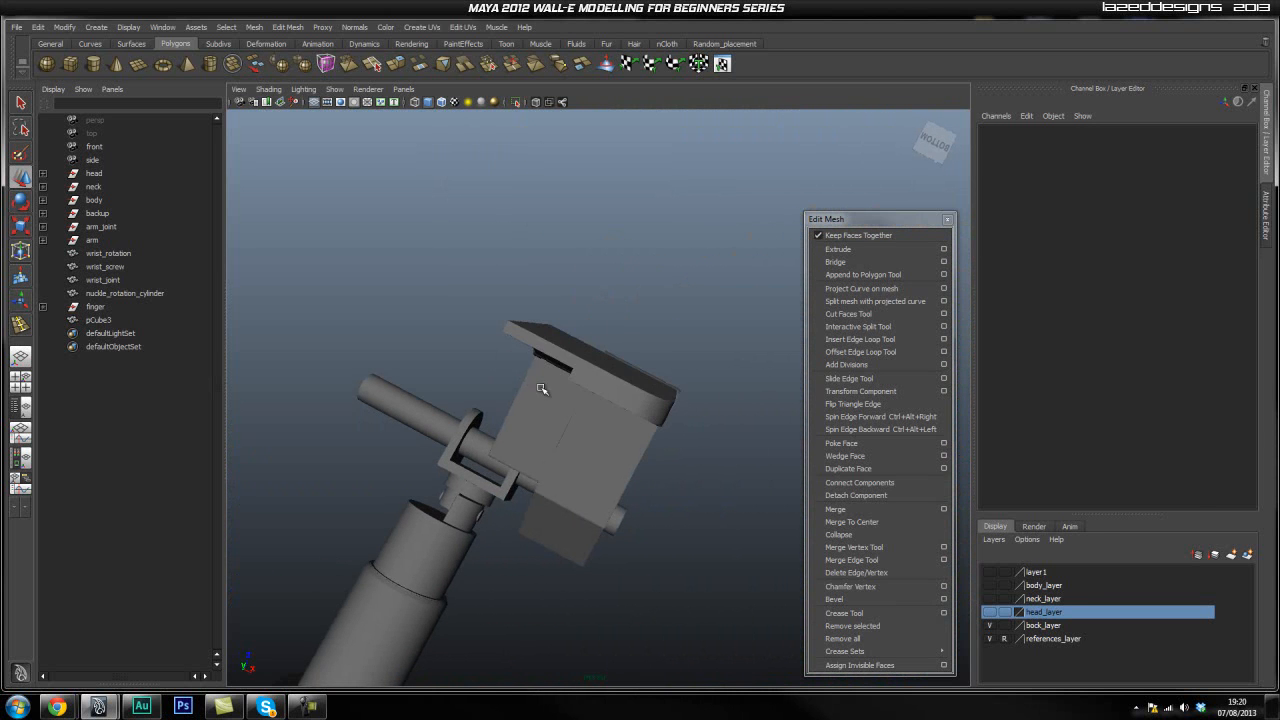
pyautogui.click(545, 342)
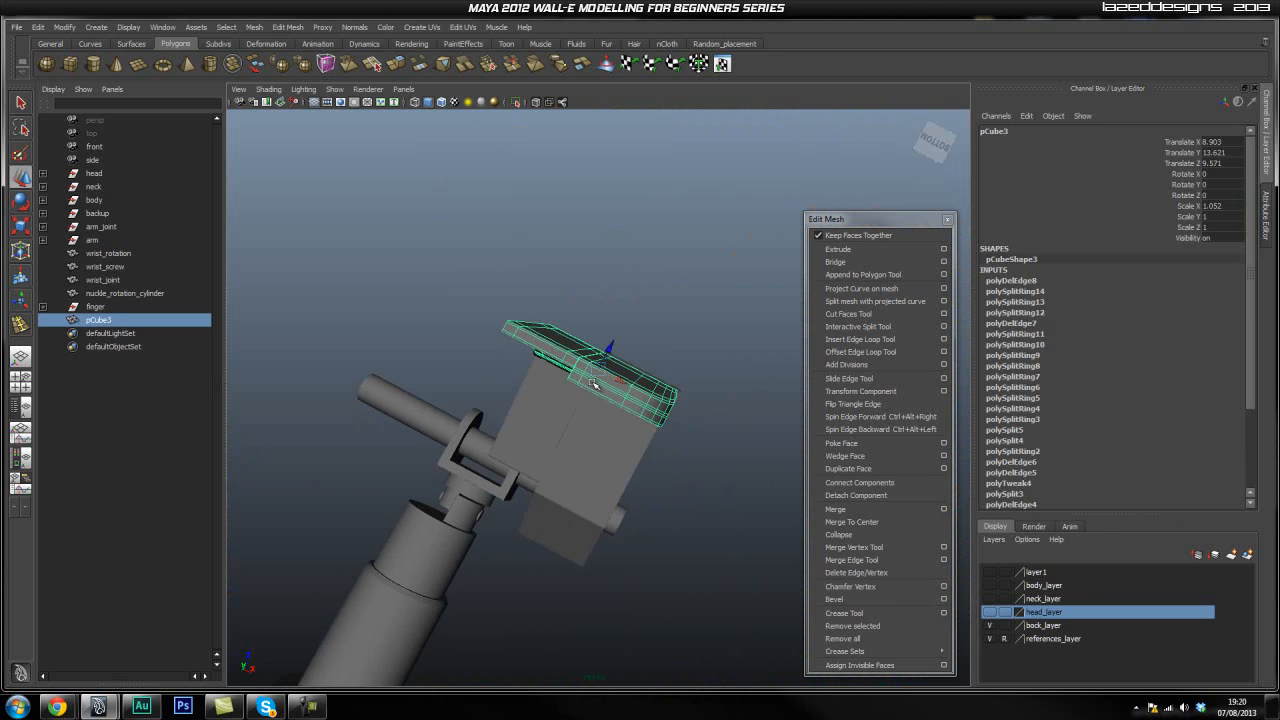
pyautogui.click(697, 314)
pyautogui.keyDown('alt'); pyautogui.moveTo(697, 314); pyautogui.dragTo(523, 449); pyautogui.keyUp('alt')
pyautogui.click(639, 386)
pyautogui.click(492, 430)
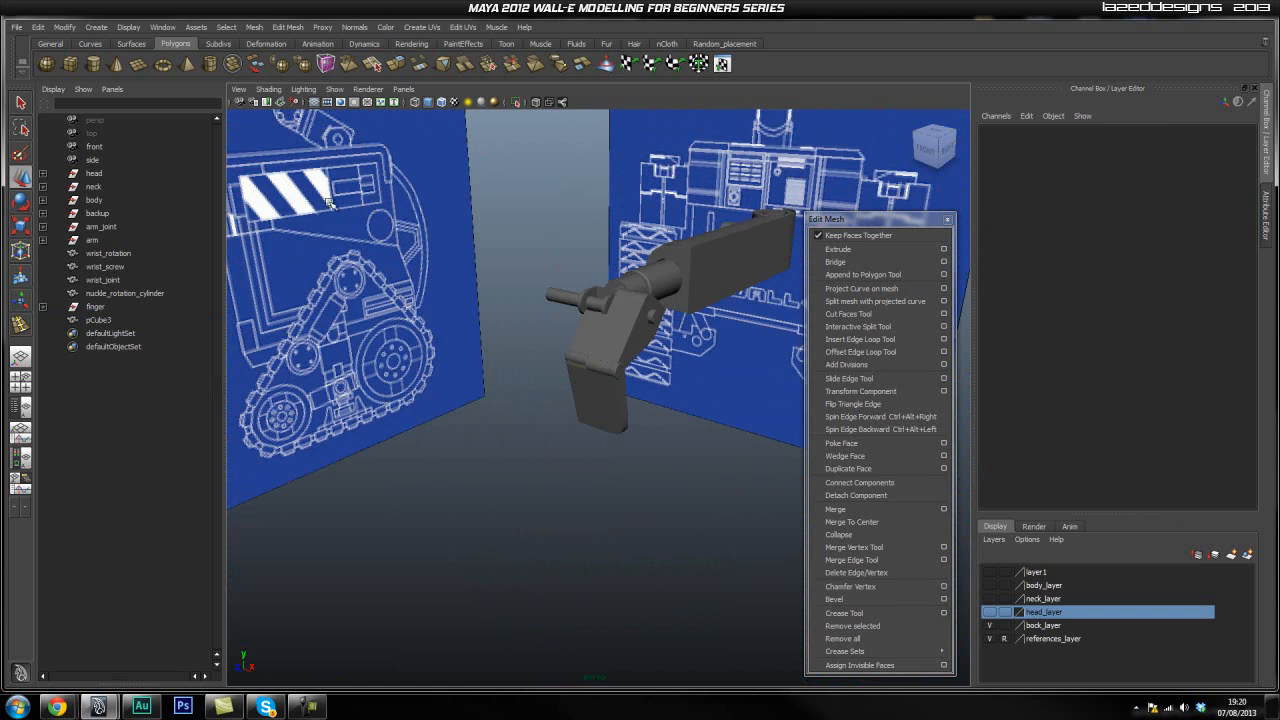
pyautogui.click(100, 320)
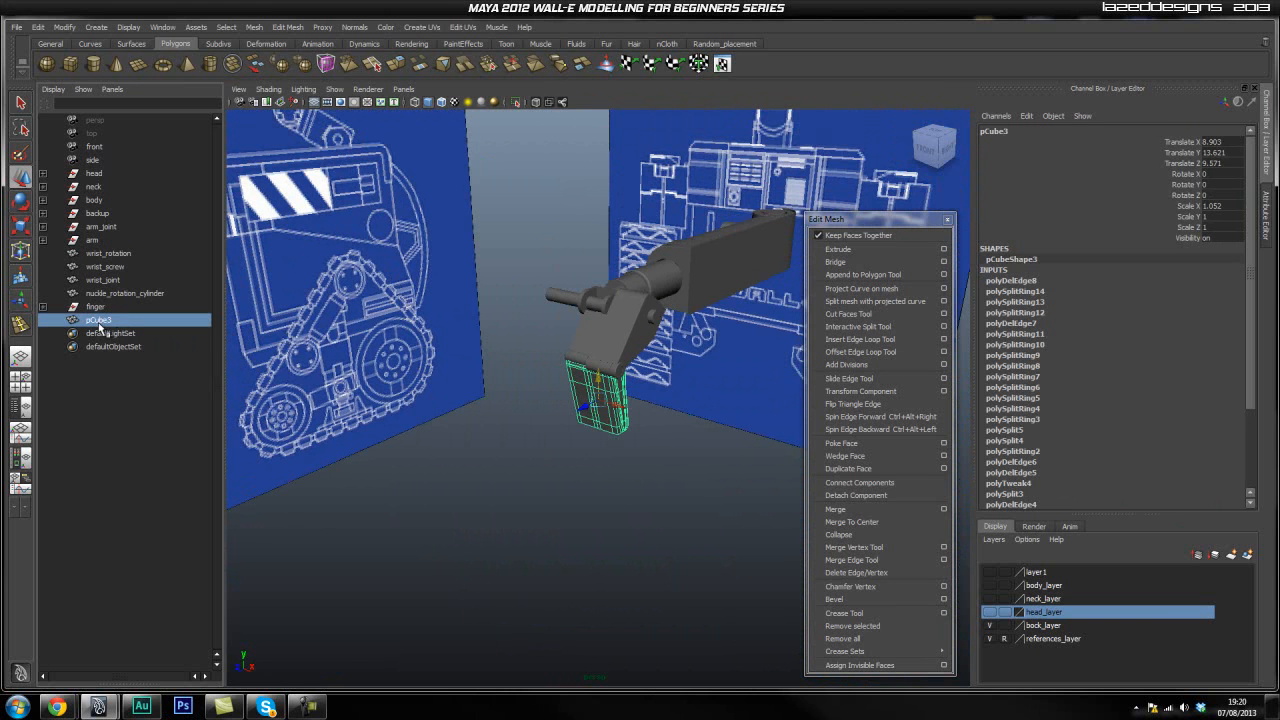
pyautogui.click(550, 454)
# Insert a supporting edge loop around the plate just below its mid-height horizontal loop, and return to object mode
pyautogui.keyDown('alt'); pyautogui.moveTo(480, 437); pyautogui.dragTo(549, 343); pyautogui.keyUp('alt')
pyautogui.click(522, 355)
pyautogui.keyDown('alt'); pyautogui.moveTo(485, 381); pyautogui.dragTo(642, 347, button='right'); pyautogui.keyUp('alt')
pyautogui.keyDown('alt'); pyautogui.moveTo(642, 347); pyautogui.dragTo(580, 425, button='middle'); pyautogui.keyUp('alt')
pyautogui.keyDown('alt'); pyautogui.moveTo(466, 400); pyautogui.dragTo(693, 385, button='right'); pyautogui.keyUp('alt')
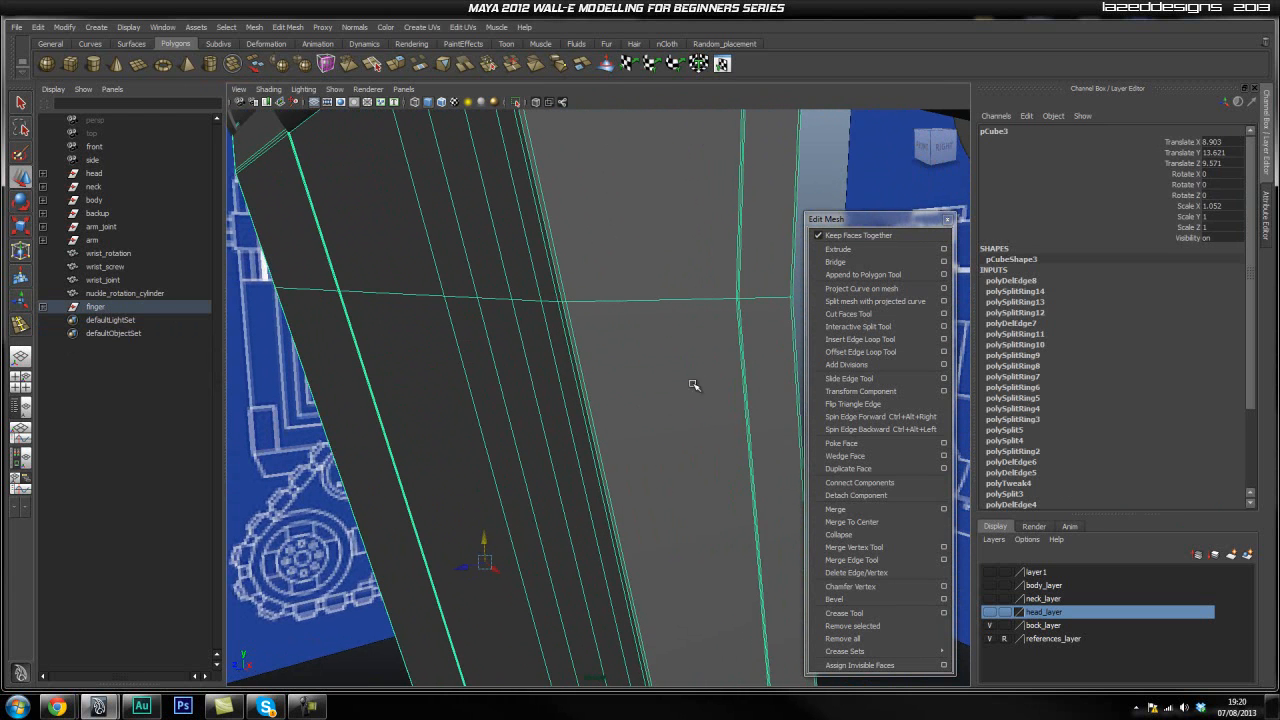
pyautogui.click(866, 341)
pyautogui.moveTo(570, 325); pyautogui.dragTo(563, 311)
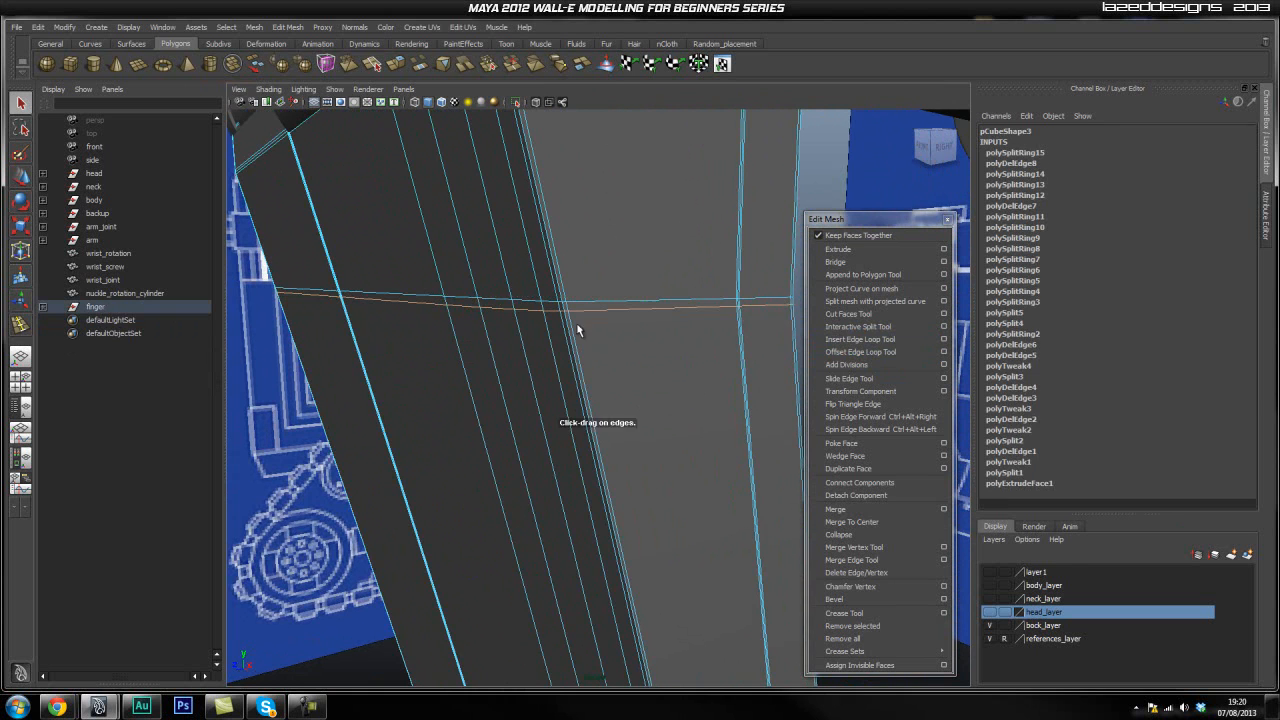
pyautogui.moveTo(645, 363); pyautogui.dragTo(682, 342, button='right')
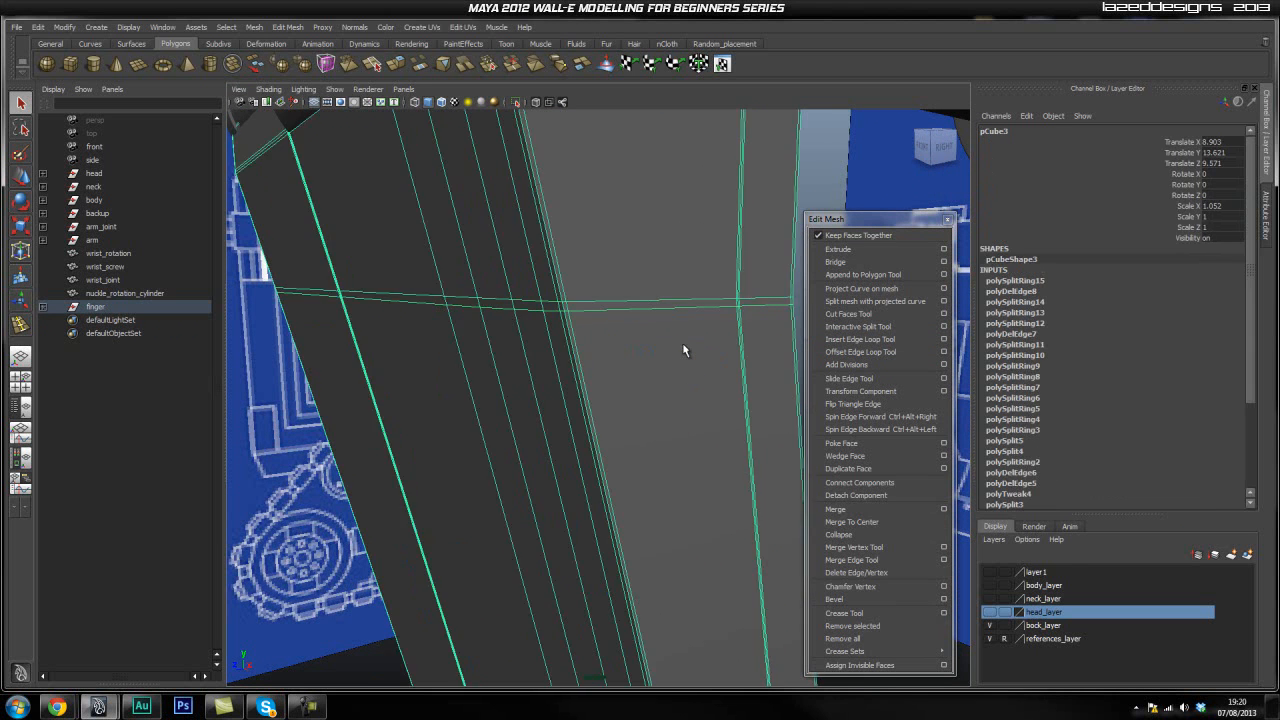
# Insert another supporting edge loop around the plate just below the two existing mid-height loops, and return to object mode
pyautogui.press('f')
pyautogui.click(694, 349)
pyautogui.keyDown('alt'); pyautogui.moveTo(708, 396); pyautogui.dragTo(618, 414); pyautogui.keyUp('alt')
pyautogui.keyDown('alt'); pyautogui.moveTo(537, 432); pyautogui.dragTo(508, 417); pyautogui.keyUp('alt')
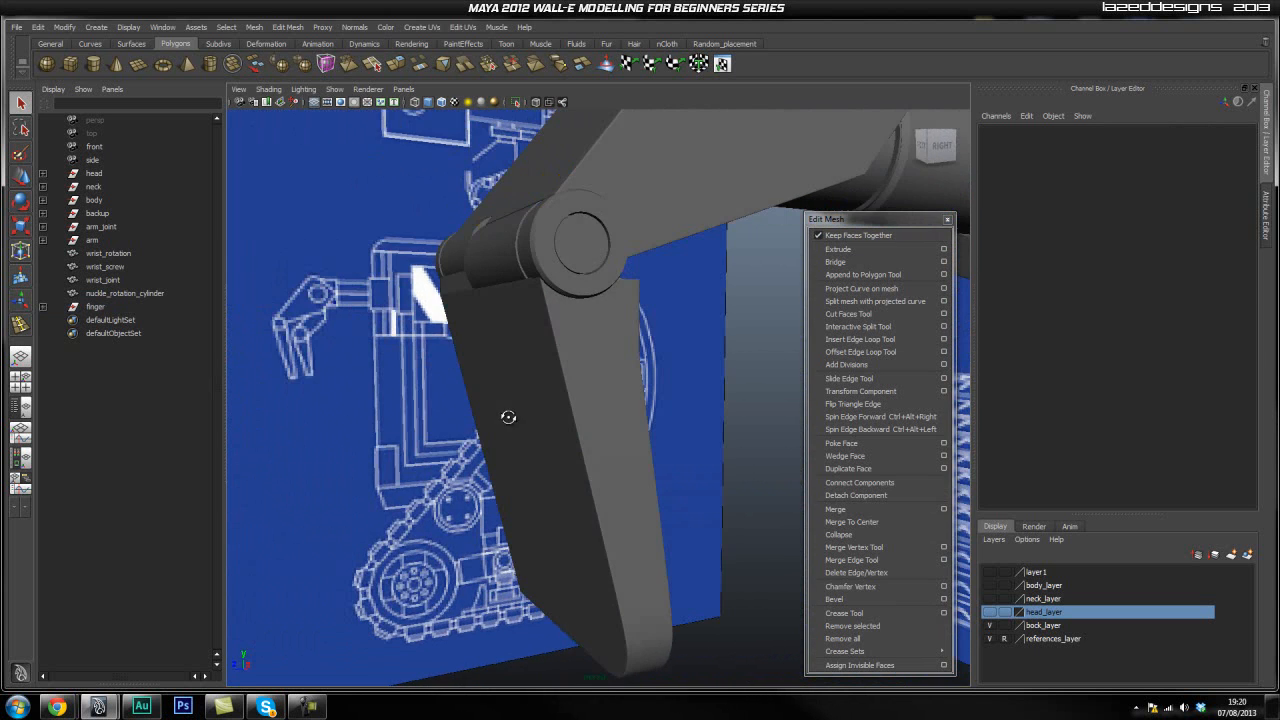
pyautogui.keyDown('alt'); pyautogui.moveTo(612, 412); pyautogui.dragTo(594, 412); pyautogui.keyUp('alt')
pyautogui.click(594, 412)
pyautogui.keyDown('alt'); pyautogui.moveTo(594, 412); pyautogui.dragTo(673, 400, button='right'); pyautogui.keyUp('alt')
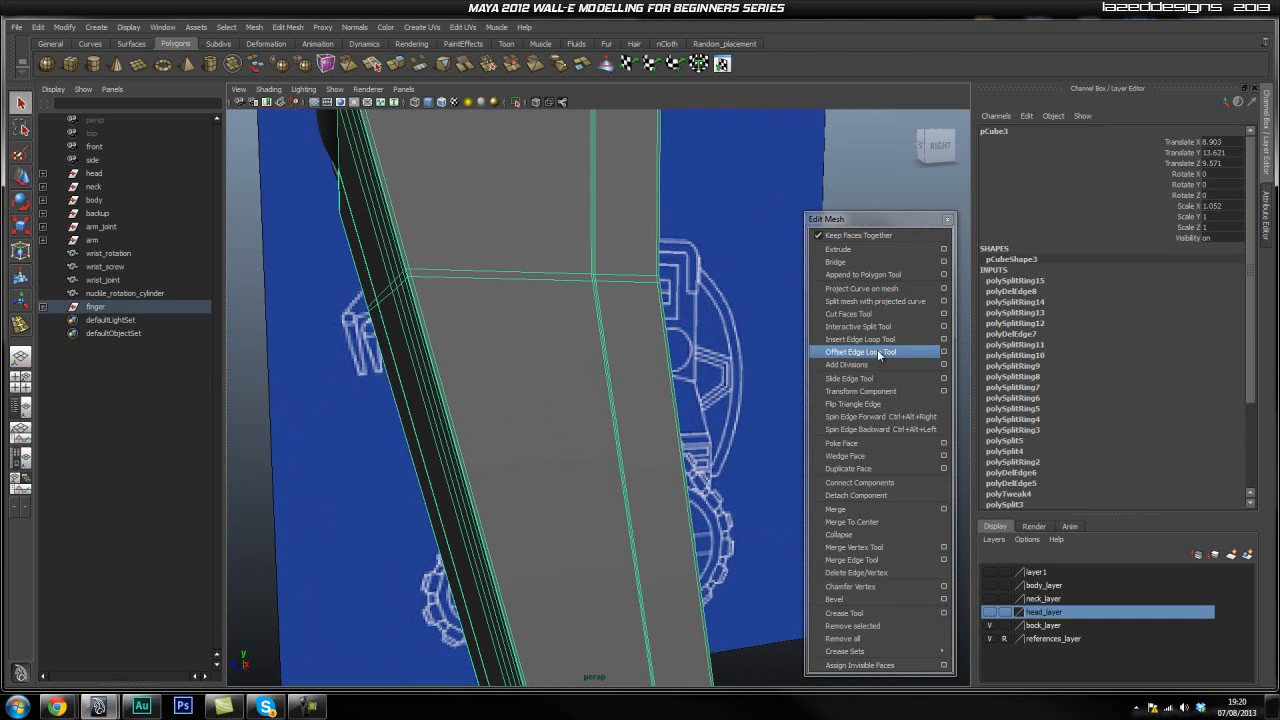
pyautogui.click(868, 341)
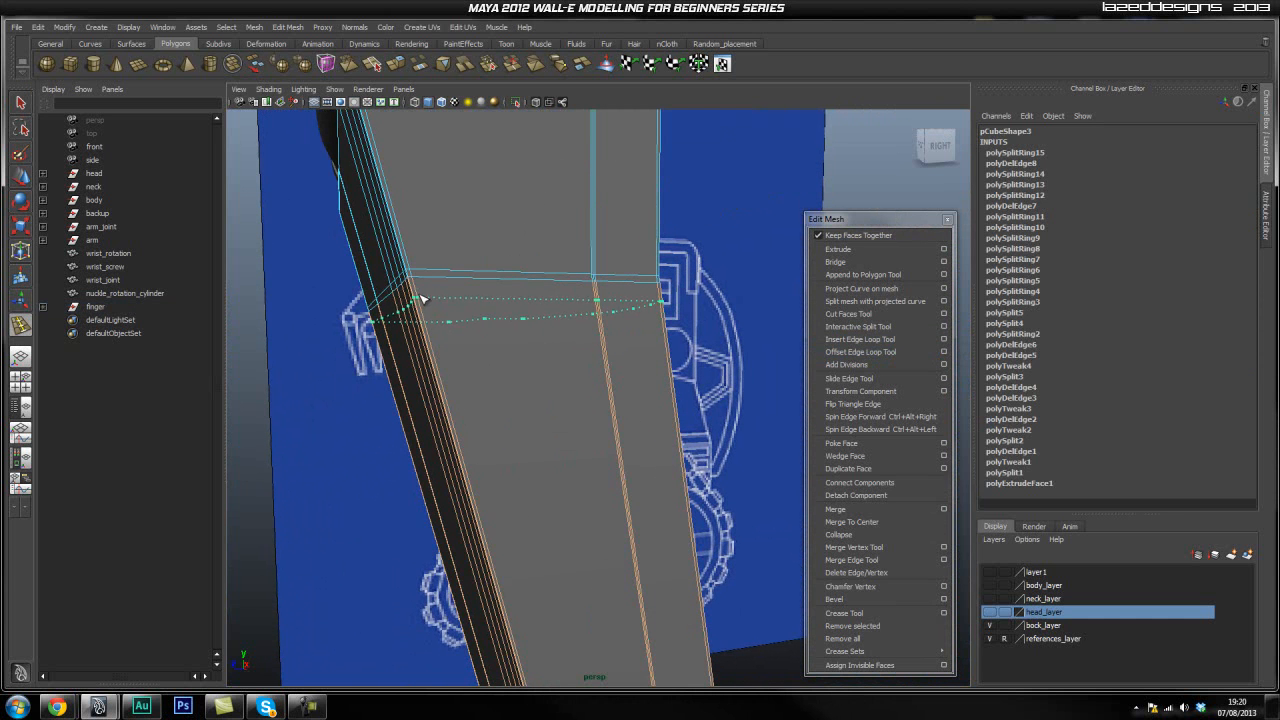
pyautogui.moveTo(418, 290); pyautogui.dragTo(417, 288)
pyautogui.press('q')
pyautogui.moveTo(509, 348); pyautogui.dragTo(565, 337, button='right')
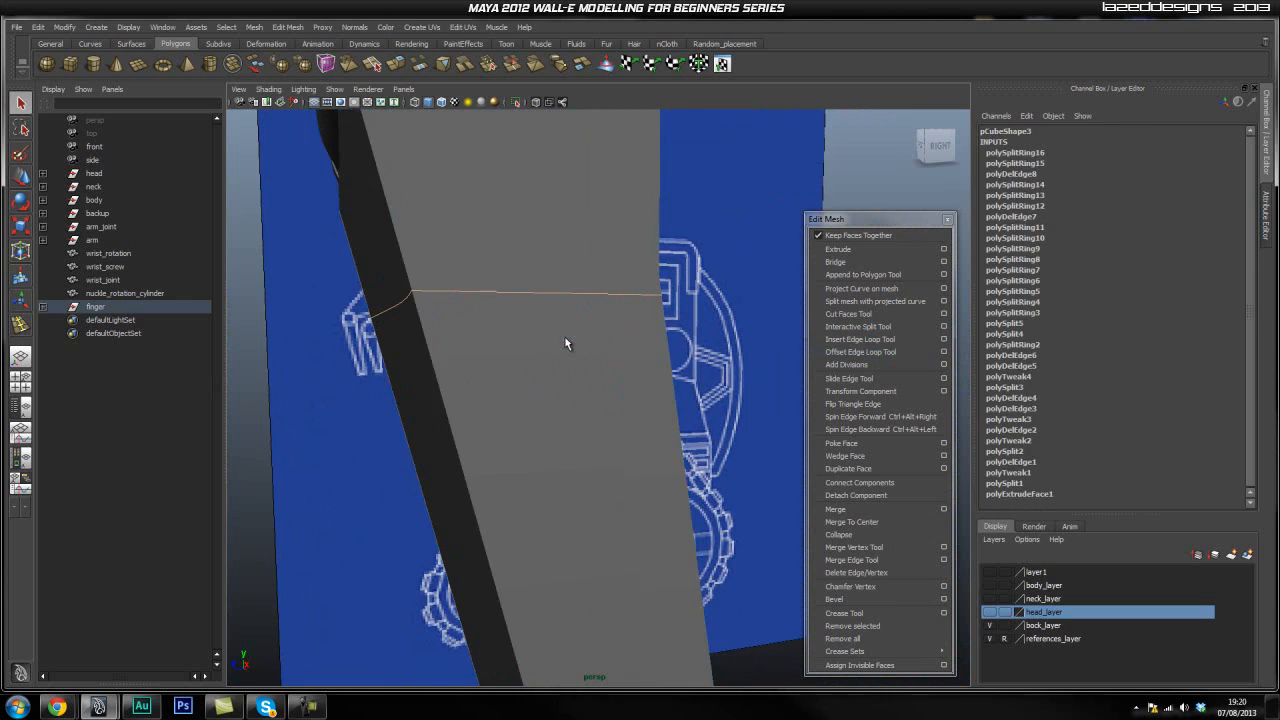
# Switch the plate to smooth preview and check its surface beneath the knuckle cylinder
pyautogui.click(565, 337)
pyautogui.press('3')
pyautogui.click(731, 331)
pyautogui.keyDown('alt'); pyautogui.moveTo(731, 331); pyautogui.dragTo(546, 406, button='right'); pyautogui.keyUp('alt')
pyautogui.keyDown('alt'); pyautogui.moveTo(546, 406); pyautogui.dragTo(576, 397); pyautogui.keyUp('alt')
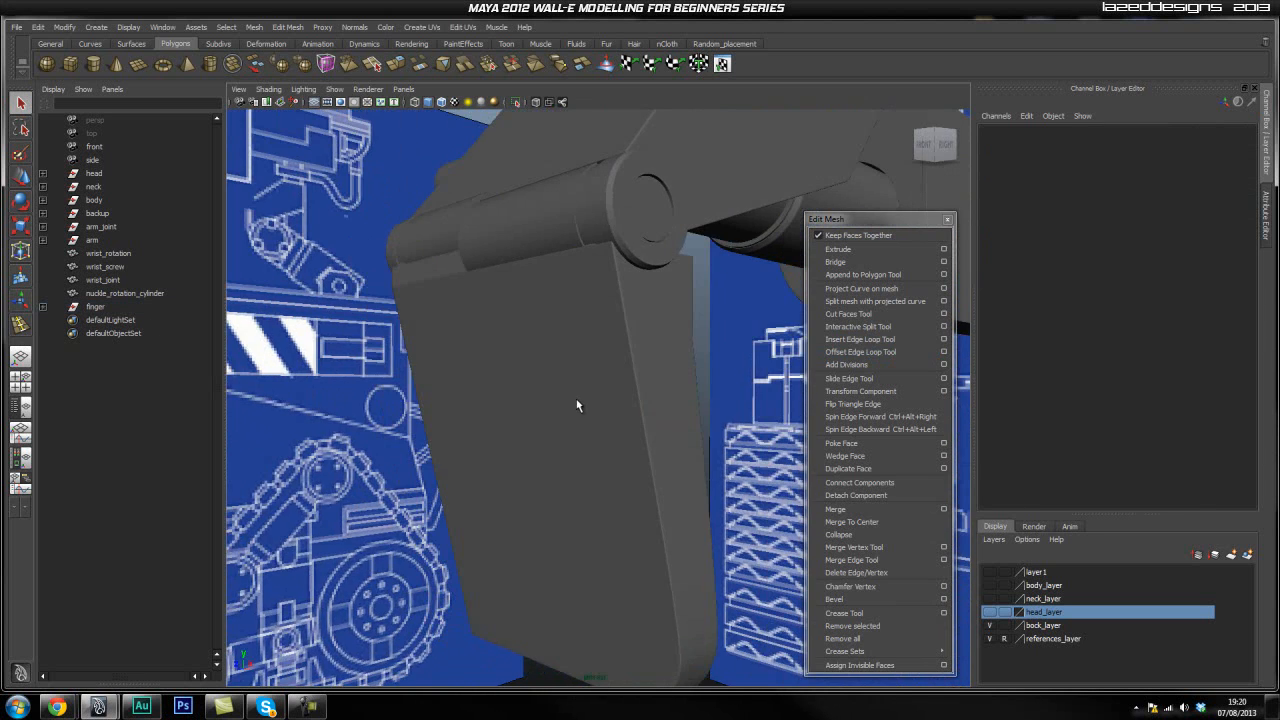
# Delete one of the closely spaced horizontal edge loops at the plate's mid-height bend, and display the plate in smooth preview
pyautogui.keyDown('alt'); pyautogui.moveTo(692, 395); pyautogui.dragTo(560, 426); pyautogui.keyUp('alt')
pyautogui.hotkey('ctrl', 'z')
pyautogui.keyDown('alt'); pyautogui.moveTo(560, 426); pyautogui.dragTo(666, 427, button='right'); pyautogui.keyUp('alt')
pyautogui.press('1')
pyautogui.keyDown('alt'); pyautogui.moveTo(702, 430); pyautogui.dragTo(570, 442); pyautogui.keyUp('alt')
pyautogui.moveTo(382, 422); pyautogui.dragTo(376, 367, button='right')
pyautogui.doubleClick(379, 360)
pyautogui.keyDown('shift'); pyautogui.rightClick(395, 425); pyautogui.keyUp('shift')
pyautogui.keyDown('shift'); pyautogui.moveTo(393, 425); pyautogui.dragTo(411, 400, button='right'); pyautogui.keyUp('shift')
pyautogui.click(435, 409)
pyautogui.press('3')
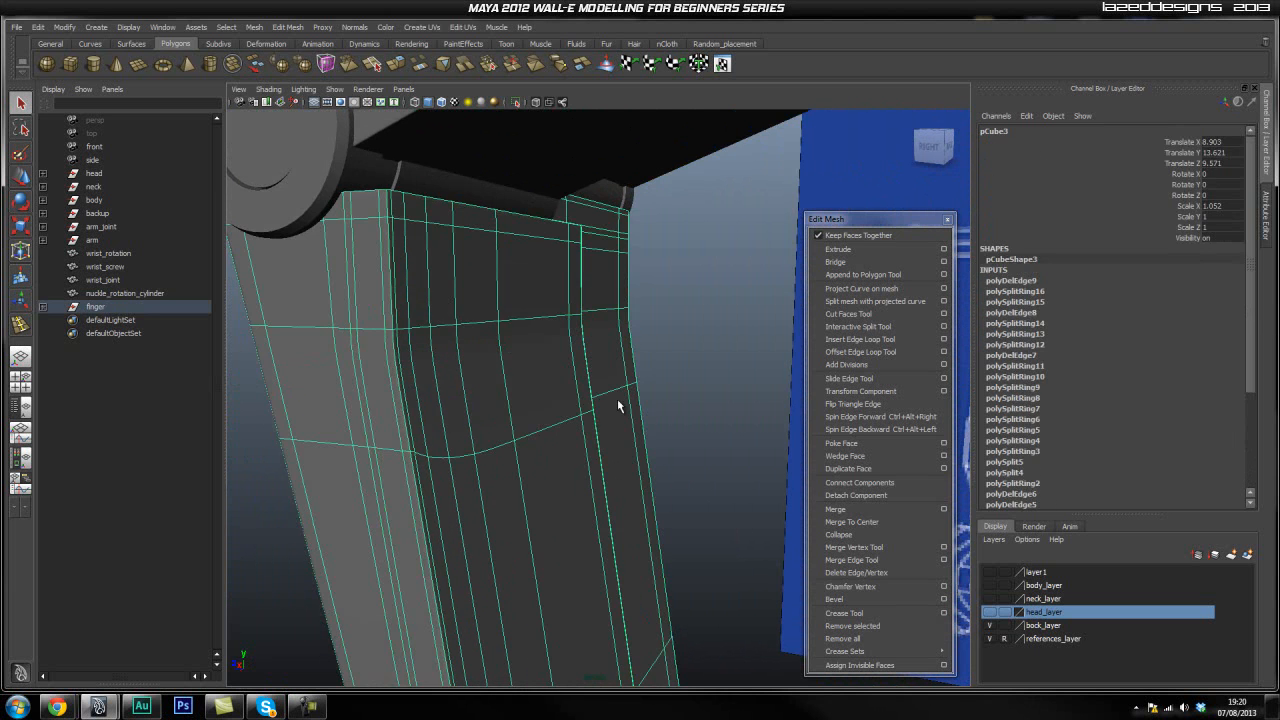
# Check the smoothed plate's shape against the reference drawings in the side and front views
pyautogui.click(677, 380)
pyautogui.keyDown('alt'); pyautogui.moveTo(677, 380); pyautogui.dragTo(606, 460); pyautogui.keyUp('alt')
pyautogui.press('space')
pyautogui.keyDown('alt'); pyautogui.moveTo(565, 459); pyautogui.dragTo(545, 396, button='middle'); pyautogui.keyUp('alt')
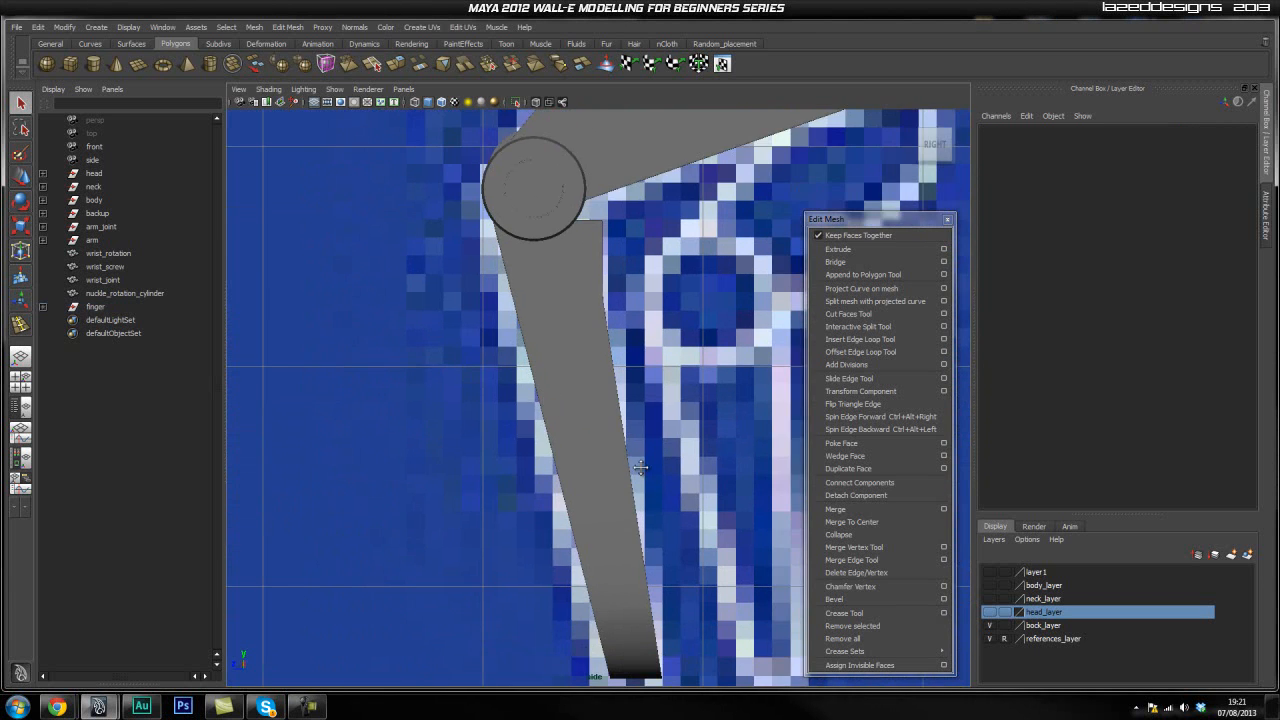
pyautogui.keyDown('alt'); pyautogui.moveTo(639, 464); pyautogui.dragTo(598, 387, button='middle'); pyautogui.keyUp('alt')
pyautogui.scroll(-5, 582, 419)
pyautogui.press('space')
pyautogui.moveTo(582, 398); pyautogui.dragTo(560, 427)
pyautogui.moveTo(566, 421)
pyautogui.keyDown('alt'); pyautogui.mouseDown(button='middle')
pyautogui.moveTo(562, 457)
pyautogui.moveTo(572, 431)
pyautogui.mouseUp(button='middle'); pyautogui.keyUp('alt')
pyautogui.scroll(-5, 572, 465)
pyautogui.scroll(1, 616, 431)
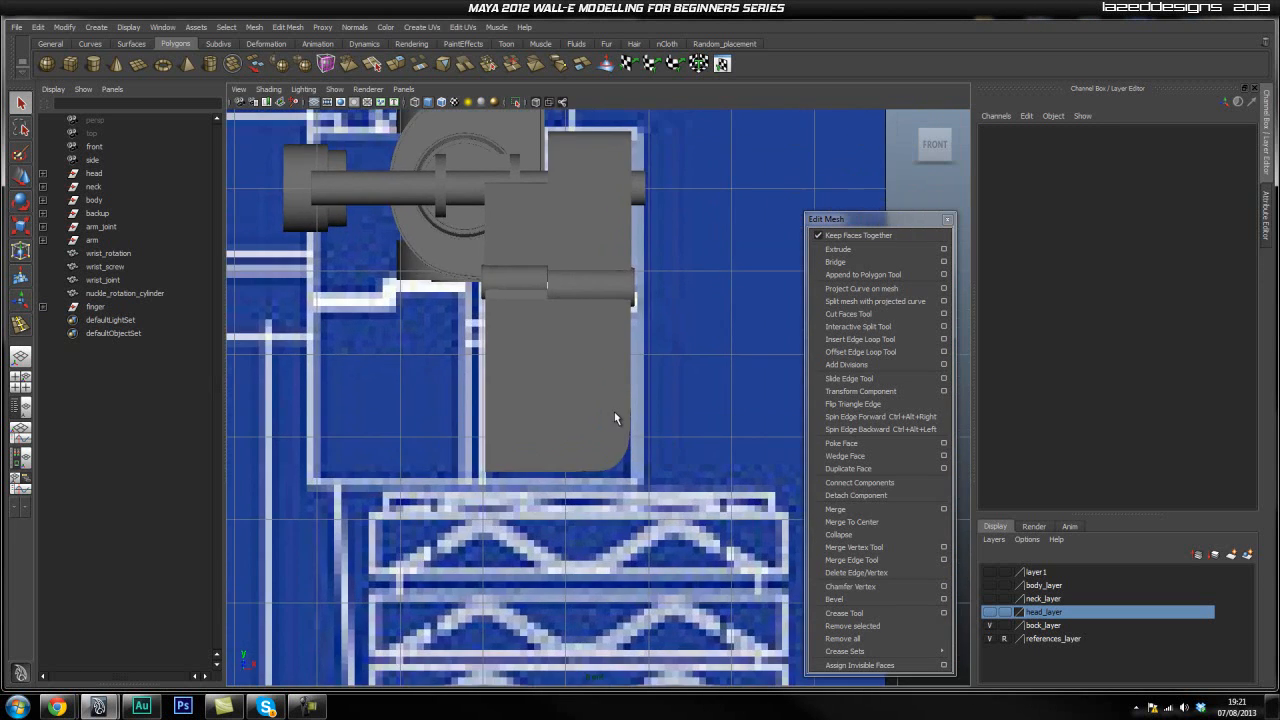
# Lower the plate's bottom vertices slightly toward the reference outline in the front view, and return to object mode
pyautogui.click(566, 432)
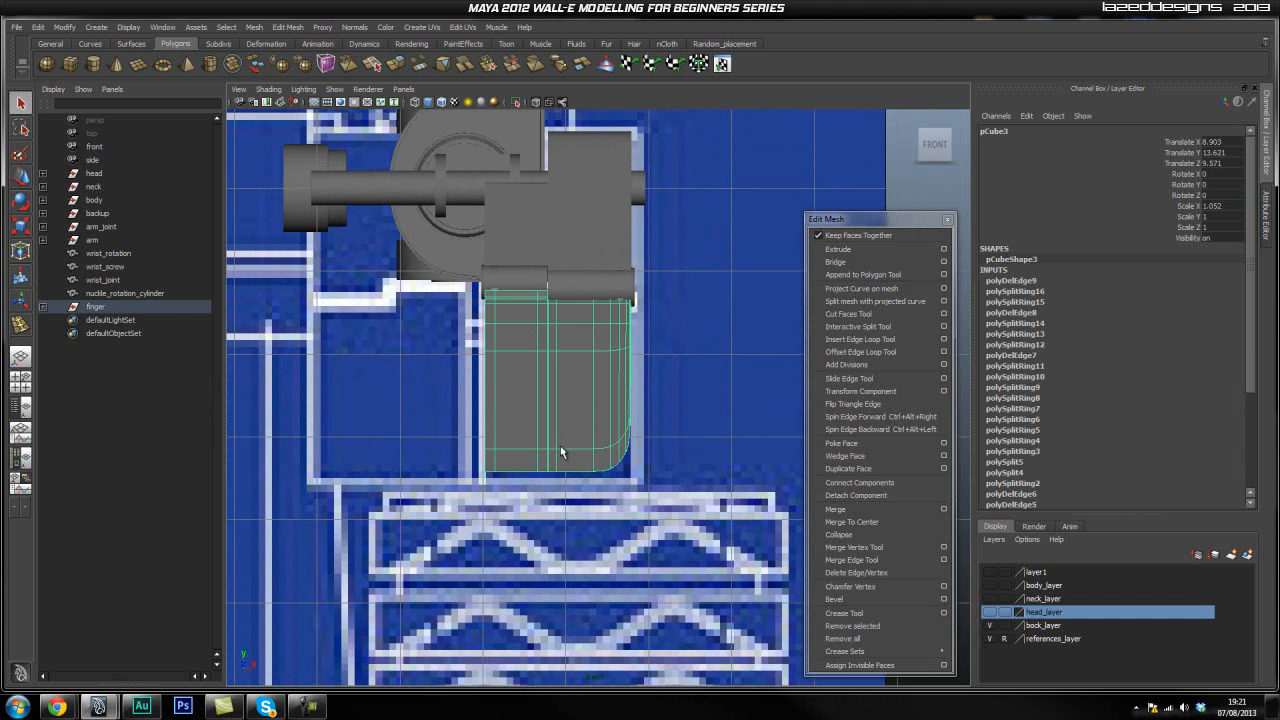
pyautogui.keyDown('alt'); pyautogui.moveTo(559, 452); pyautogui.dragTo(535, 426, button='middle'); pyautogui.keyUp('alt')
pyautogui.scroll(2, 620, 415)
pyautogui.moveTo(608, 422); pyautogui.dragTo(490, 428, button='right')
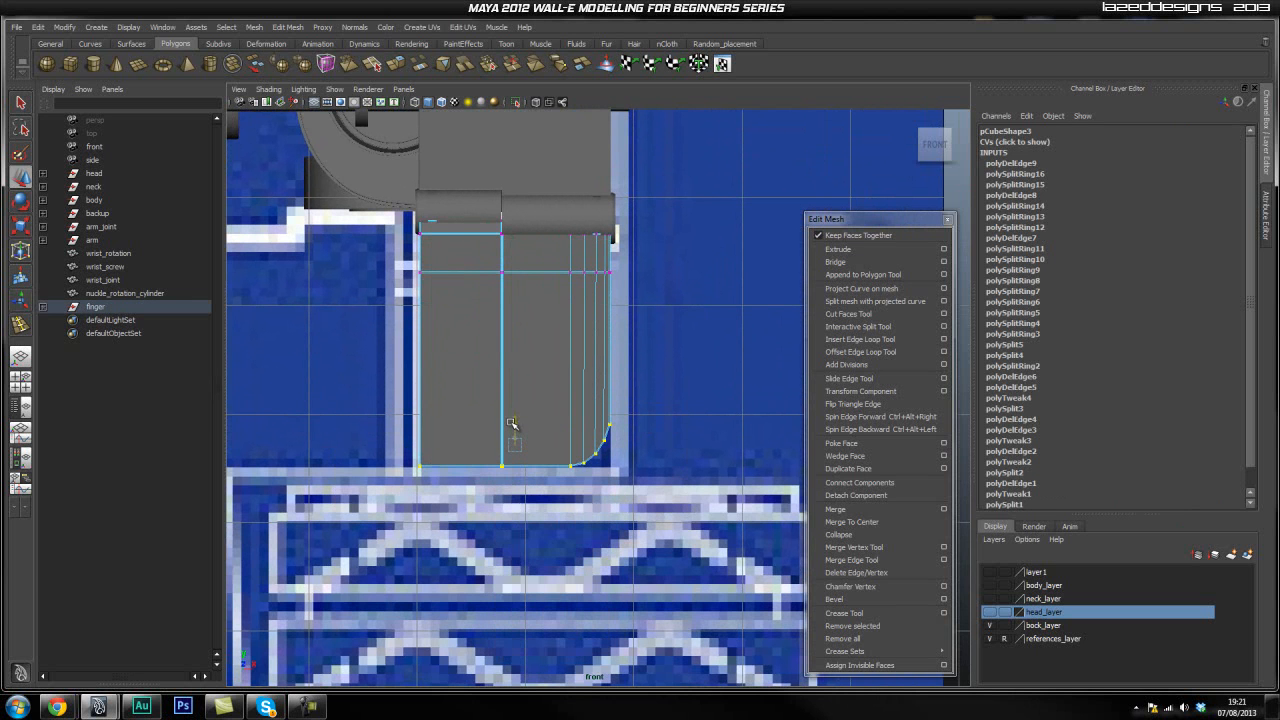
pyautogui.moveTo(571, 388); pyautogui.dragTo(610, 381, button='right')
pyautogui.click(615, 408)
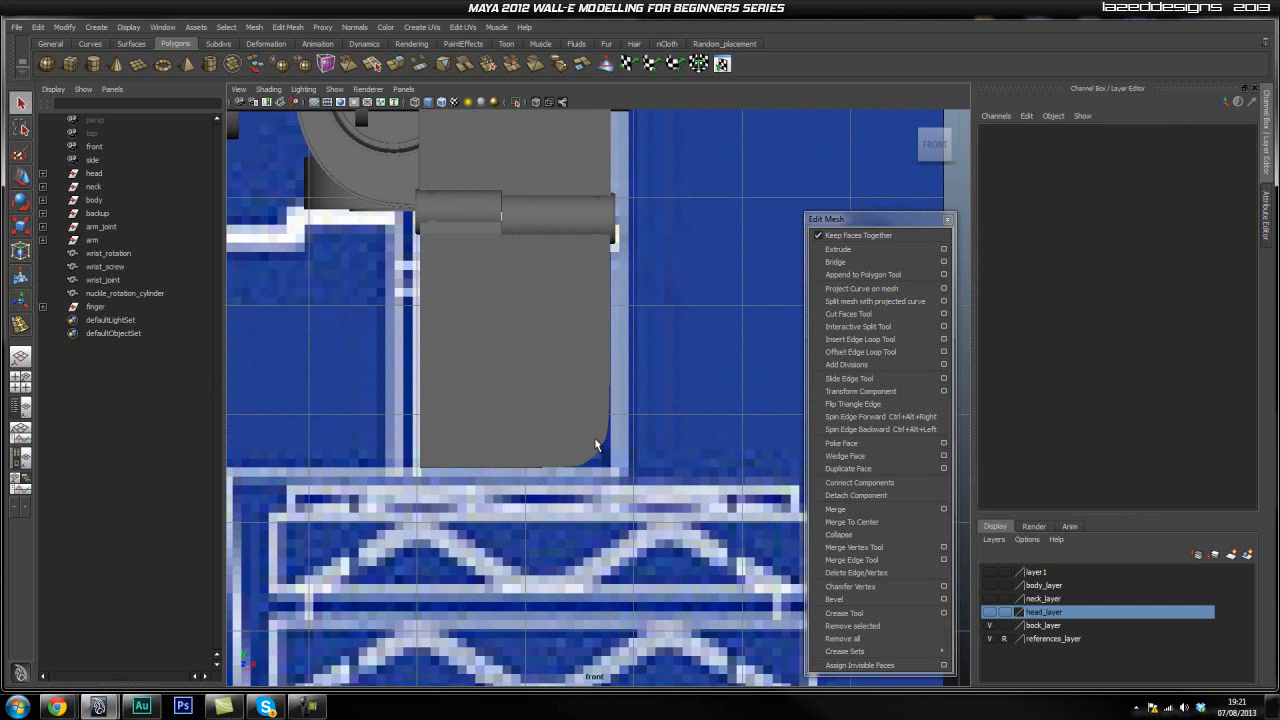
# Duplicate the finger group in the perspective view and center the duplicate's pivot
pyautogui.press('space')
pyautogui.moveTo(549, 427)
pyautogui.mouseDown()
pyautogui.moveTo(548, 400)
pyautogui.moveTo(666, 437)
pyautogui.moveTo(560, 412)
pyautogui.moveTo(793, 440)
pyautogui.moveTo(538, 437)
pyautogui.mouseUp()
pyautogui.click(118, 307)
pyautogui.keyDown('alt'); pyautogui.moveTo(620, 410); pyautogui.dragTo(538, 390); pyautogui.keyUp('alt')
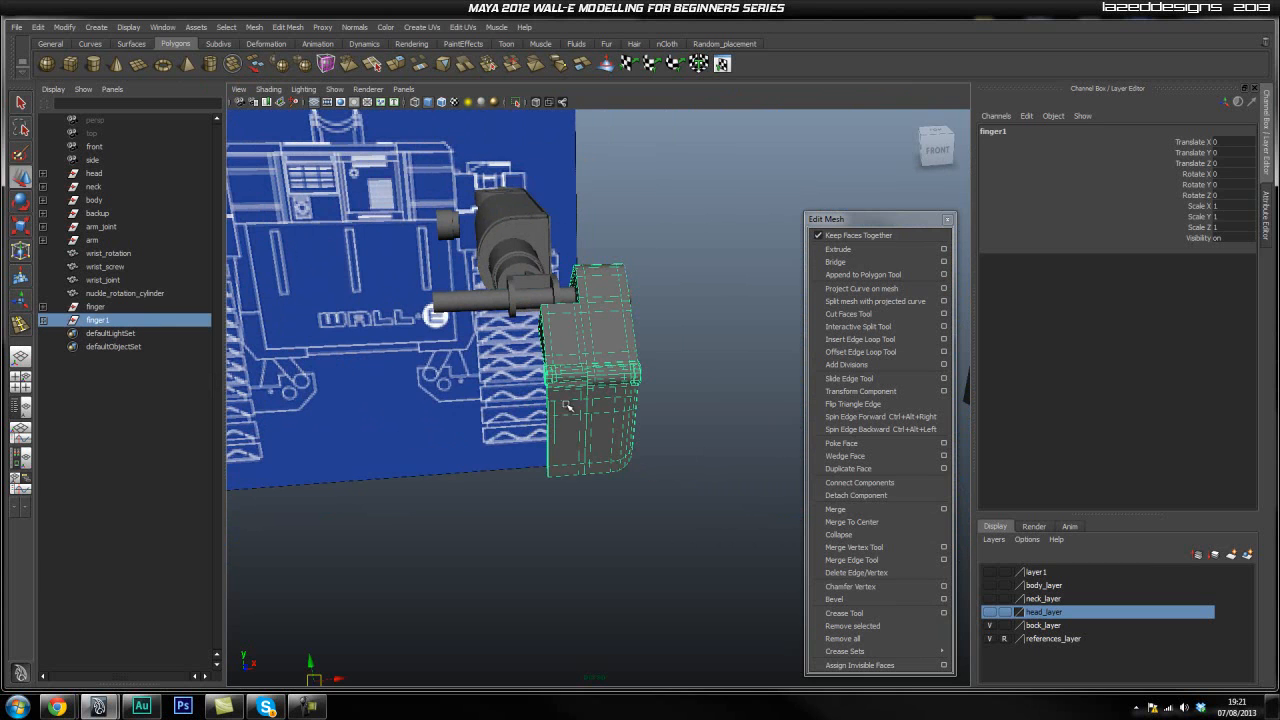
pyautogui.press('space')
pyautogui.moveTo(460, 329); pyautogui.dragTo(482, 449)
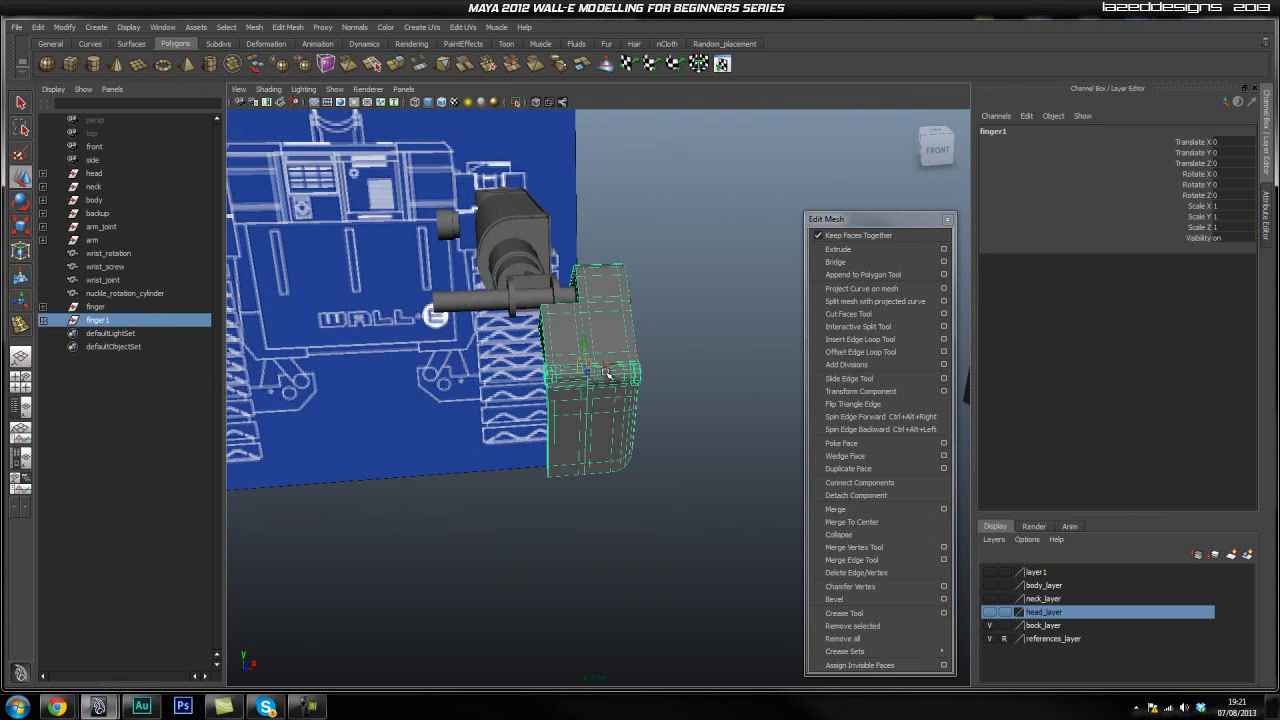
# Move finger1 across the wrist to a Translate X of -2.518 and mirror it with a Scale X of -1
pyautogui.moveTo(588, 368); pyautogui.dragTo(481, 372)
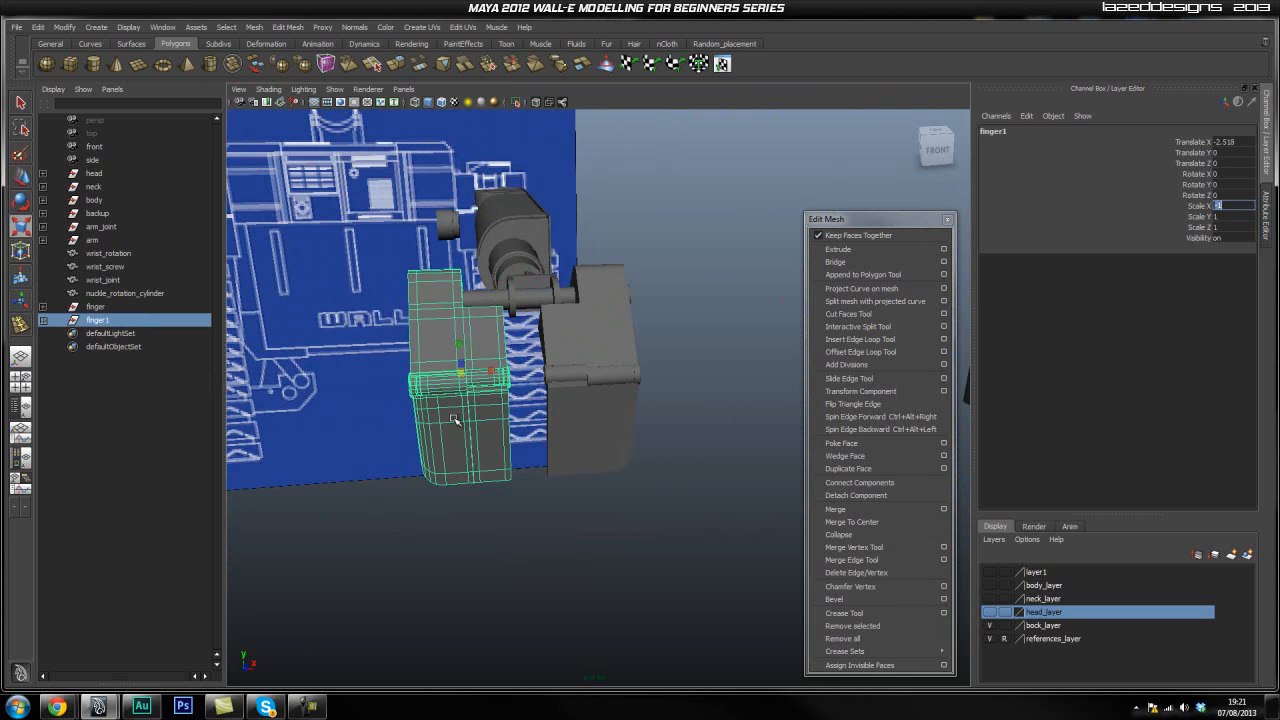
pyautogui.write('-1')
pyautogui.press('Return')
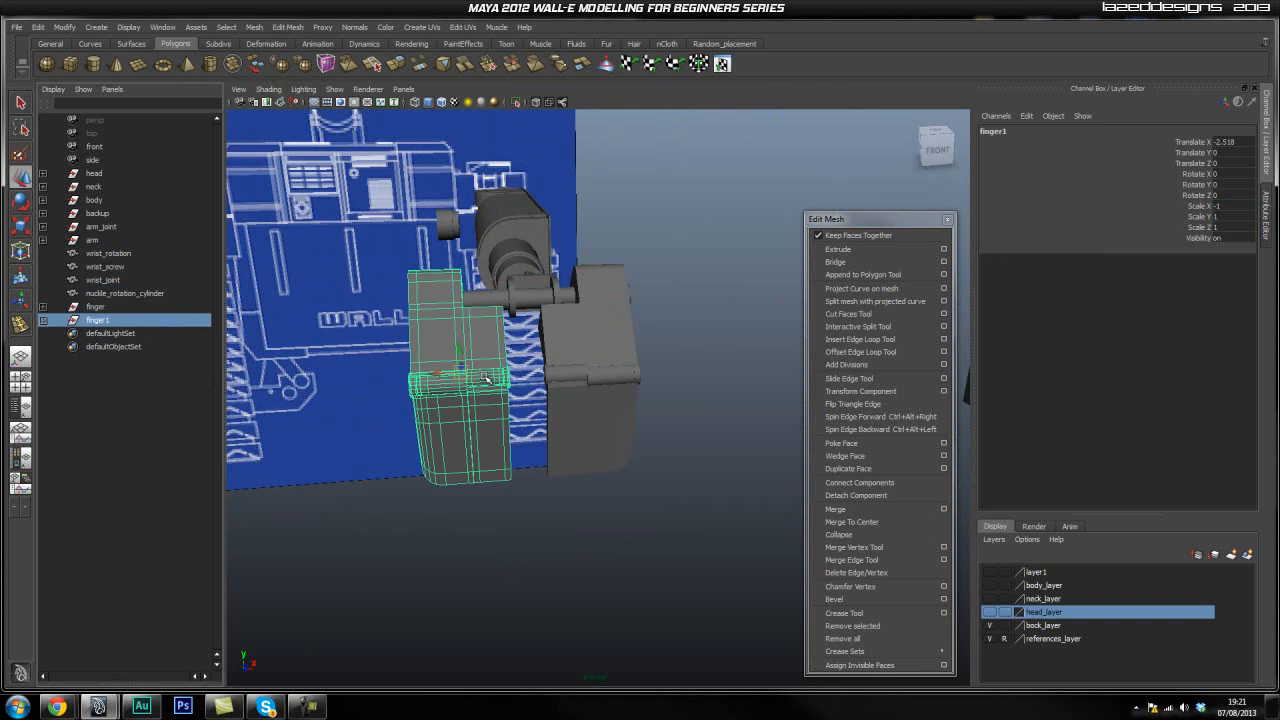
# Align finger1 with the hand outline in the front view, to a Translate X of -1.927
pyautogui.press('space')
pyautogui.moveTo(490, 382); pyautogui.dragTo(478, 412)
pyautogui.keyDown('alt'); pyautogui.moveTo(553, 445); pyautogui.dragTo(399, 410, button='right'); pyautogui.keyUp('alt')
pyautogui.keyDown('alt'); pyautogui.moveTo(399, 410); pyautogui.dragTo(480, 443, button='middle'); pyautogui.keyUp('alt')
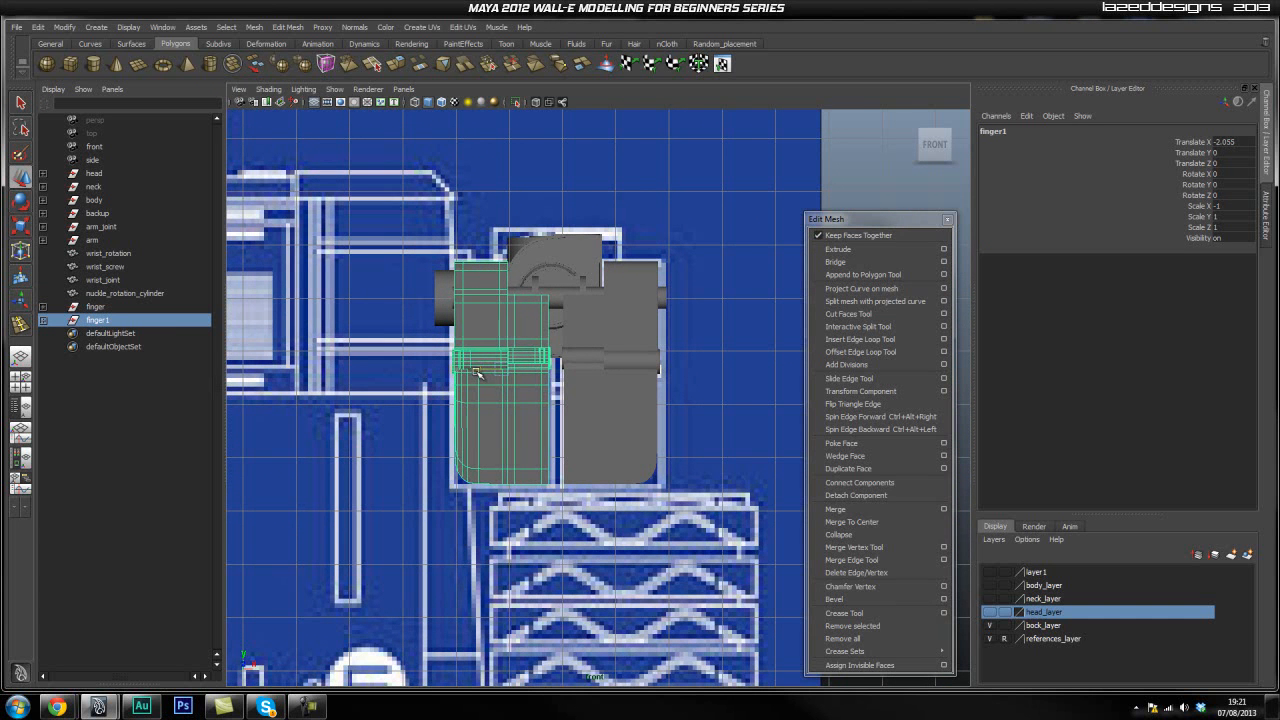
pyautogui.scroll(5, 478, 374)
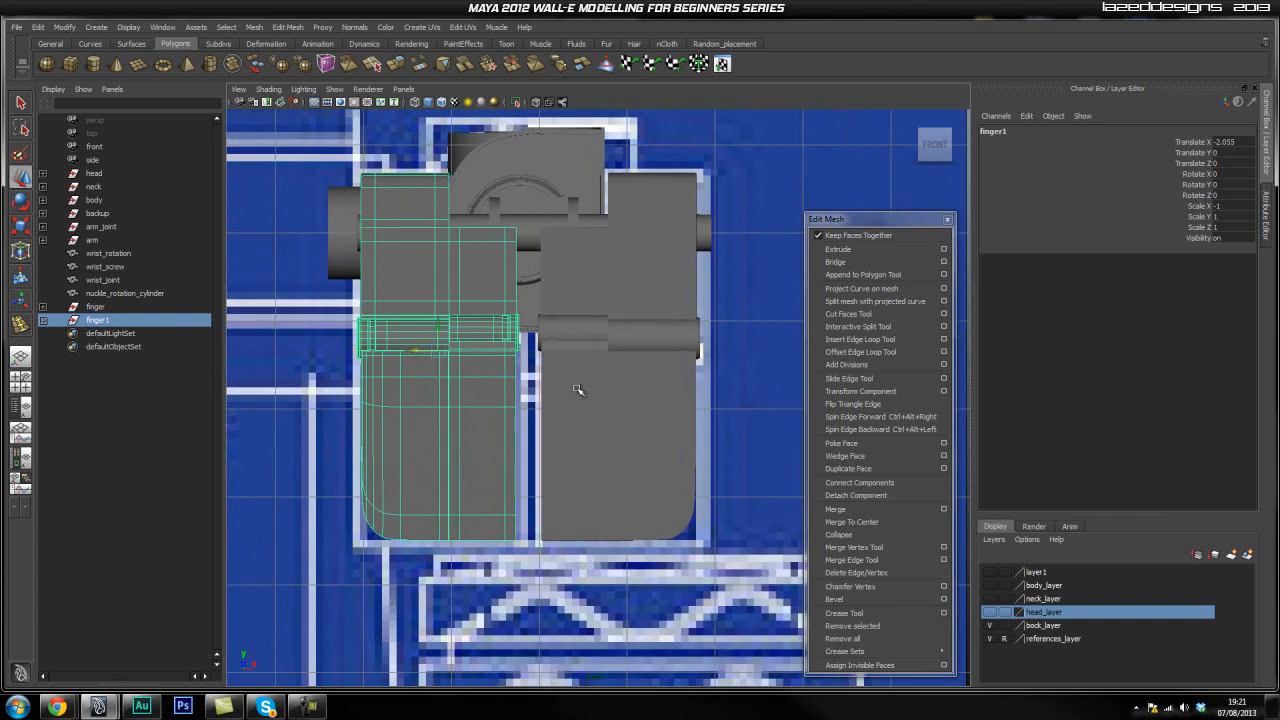
pyautogui.moveTo(418, 360); pyautogui.dragTo(427, 362)
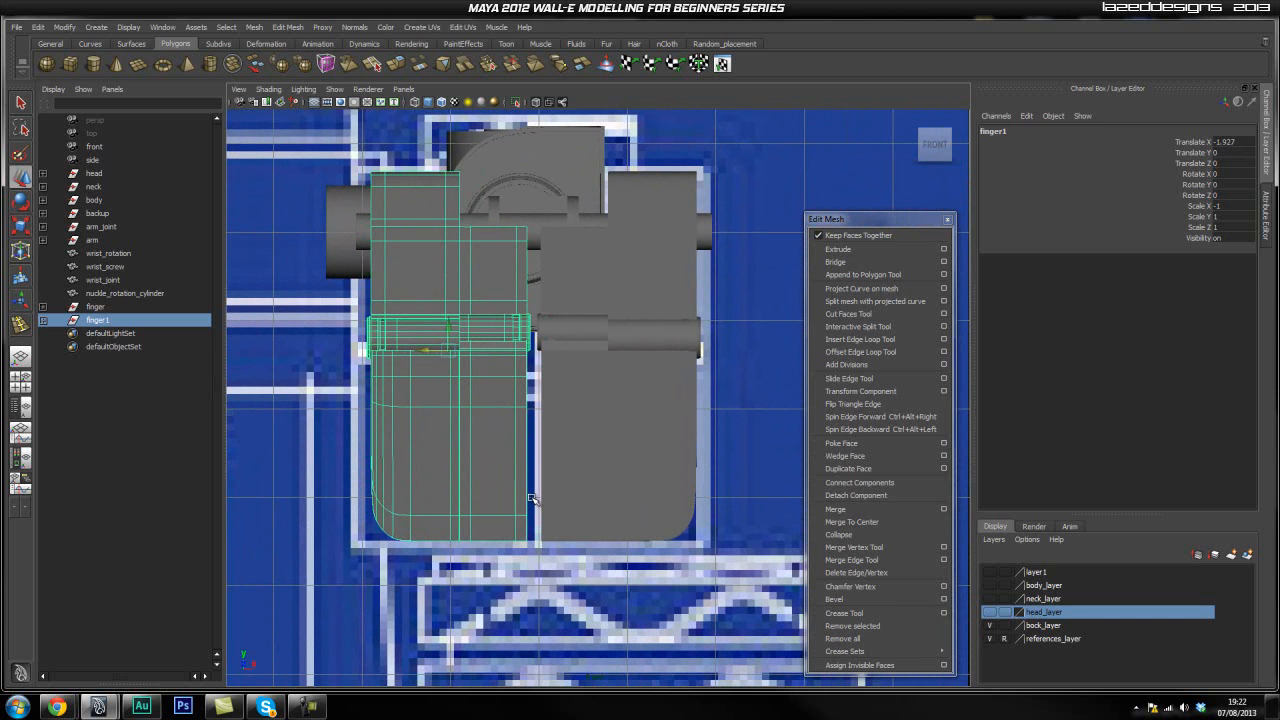
# Center the pivot of the original finger group and shift it toward finger1, to a Translate X of -0.053
pyautogui.click(100, 308)
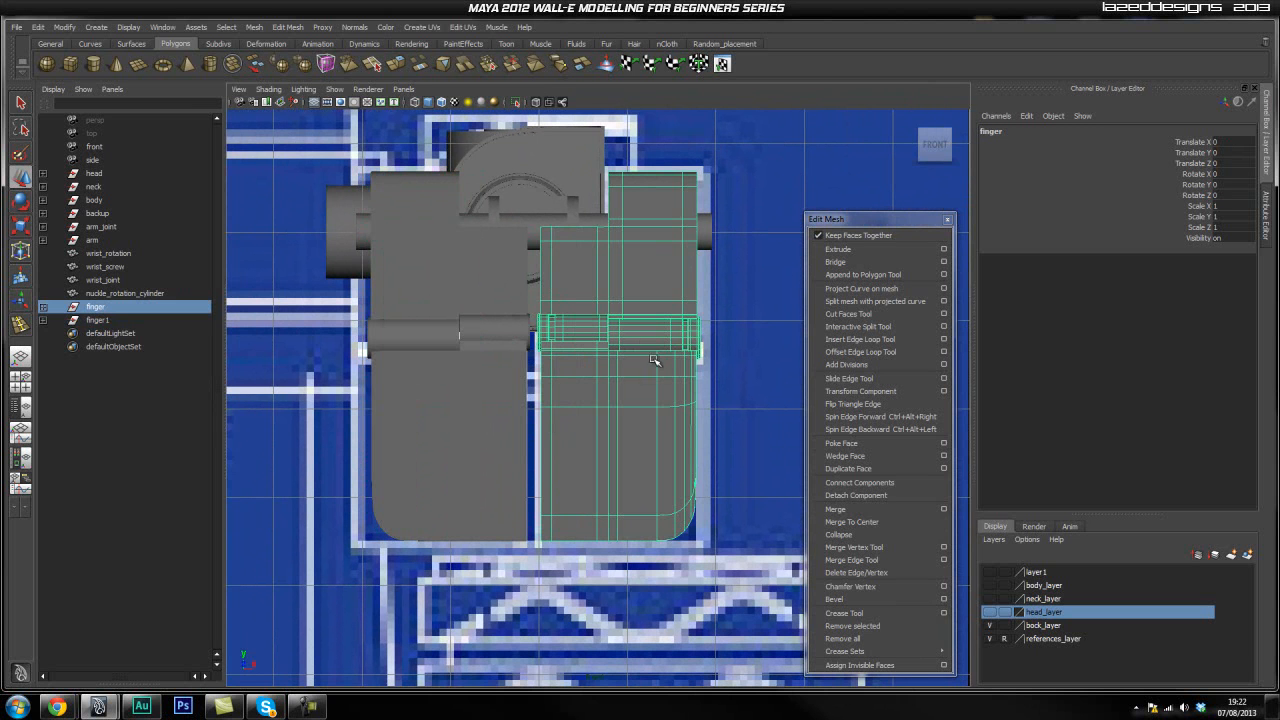
pyautogui.press('space')
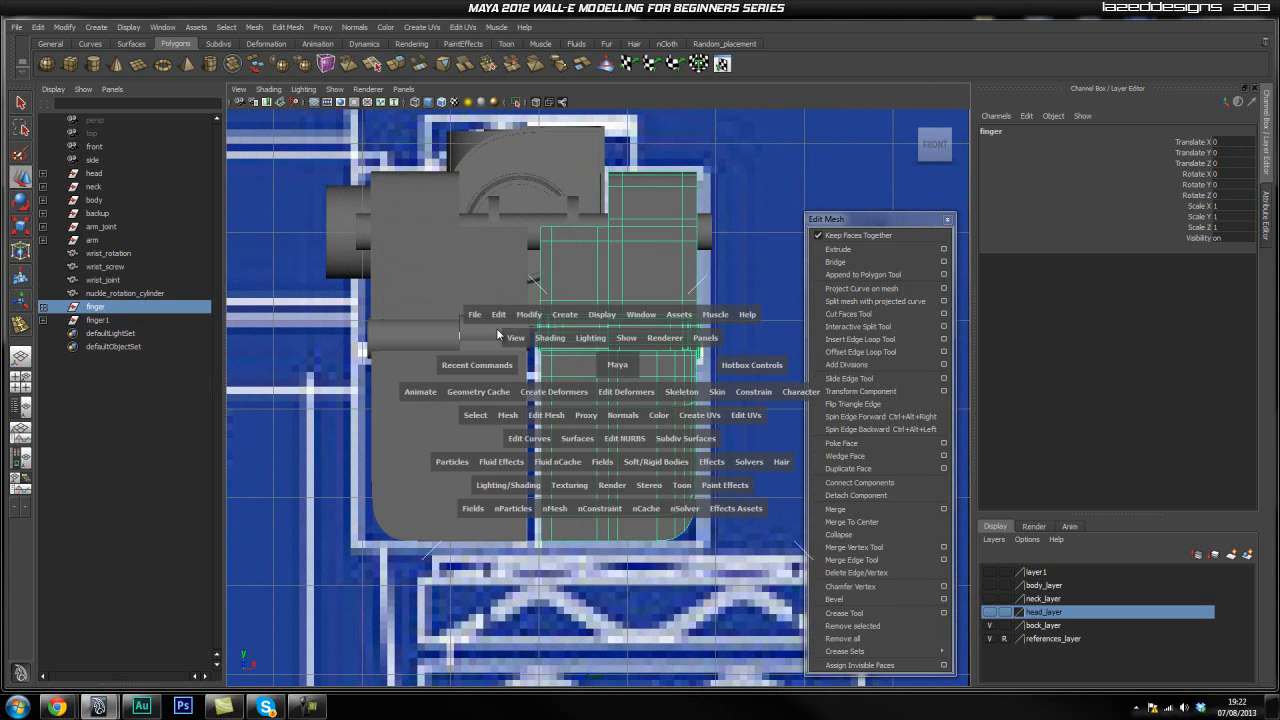
pyautogui.click(527, 315)
pyautogui.click(546, 430)
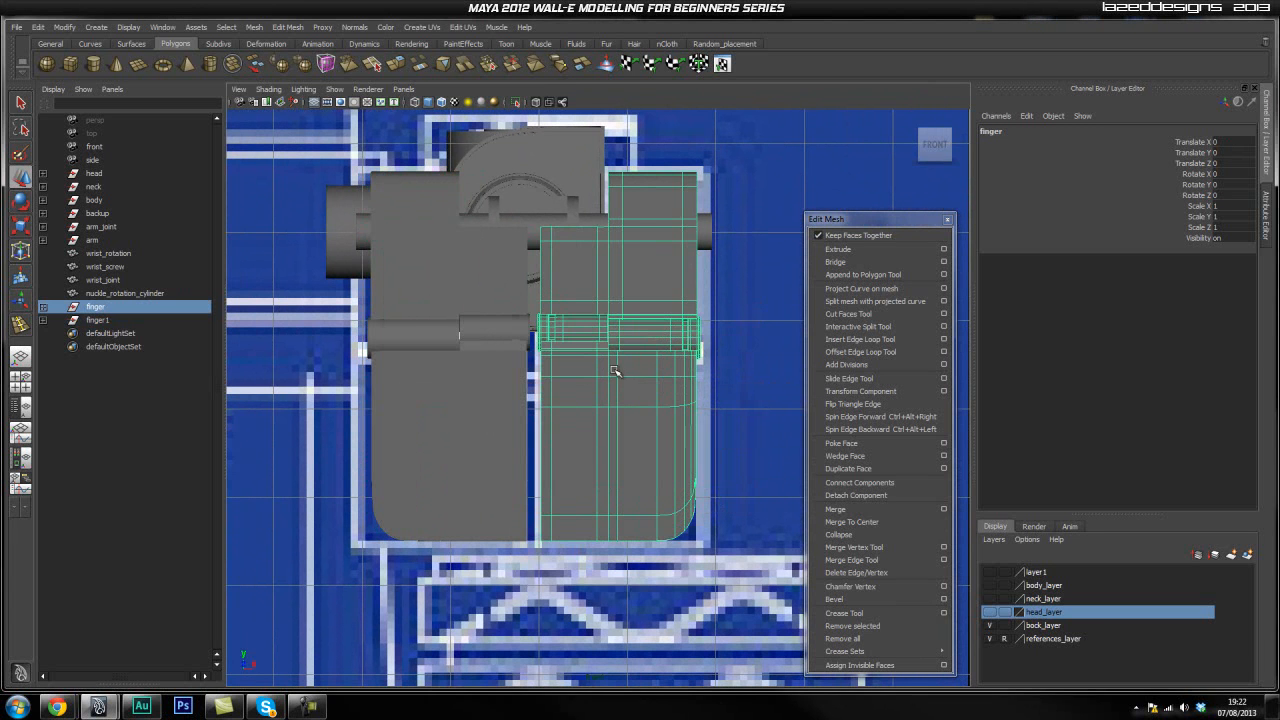
pyautogui.press('space')
pyautogui.click(511, 293)
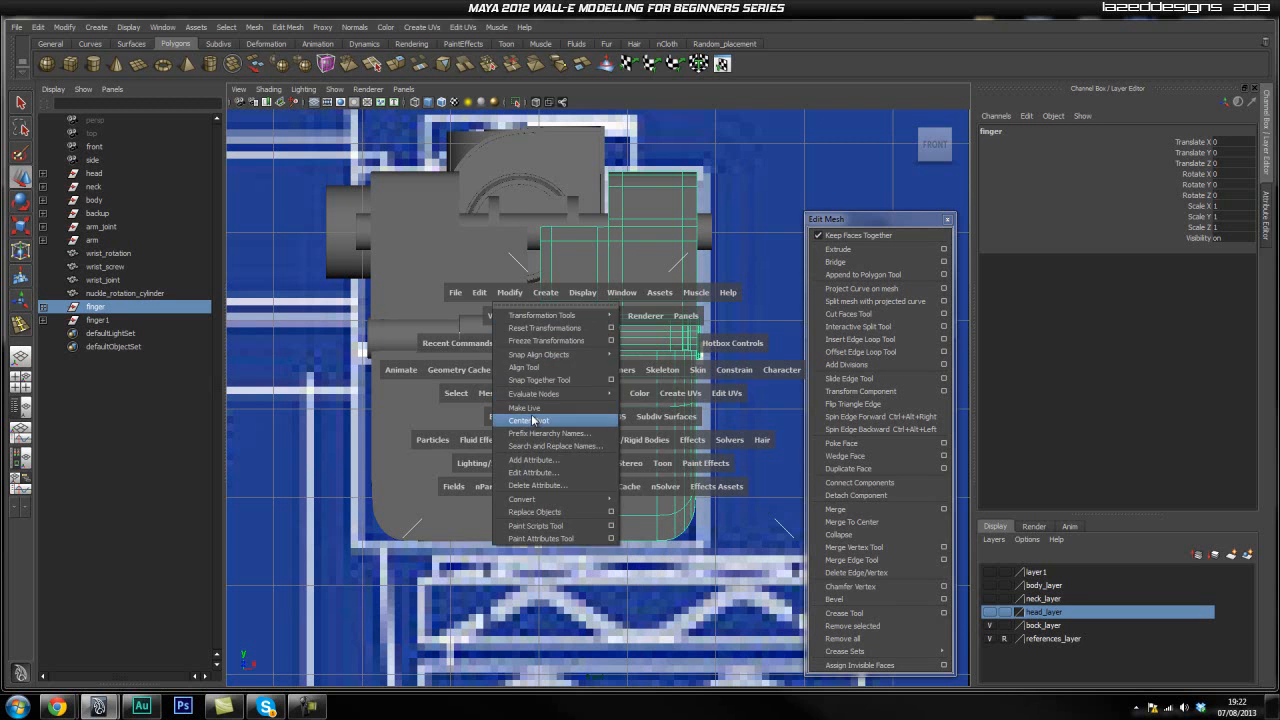
pyautogui.click(534, 420)
pyautogui.moveTo(646, 353); pyautogui.dragTo(643, 355)
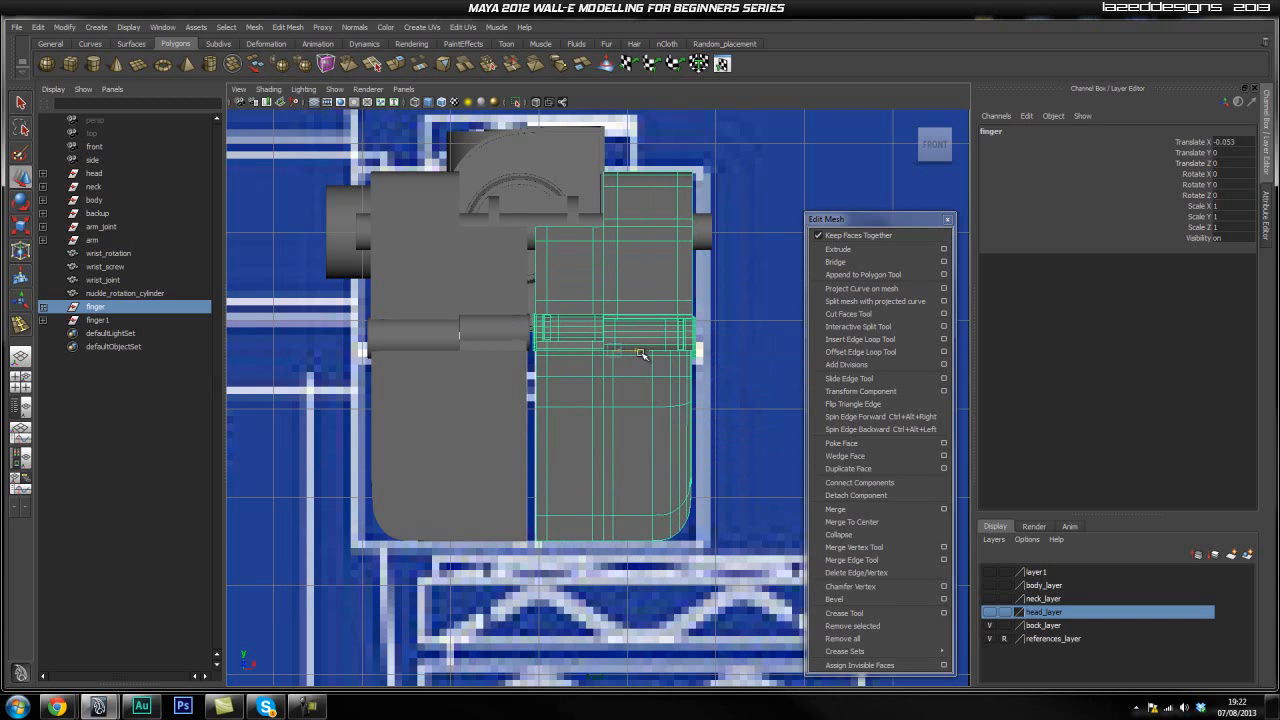
pyautogui.click(749, 349)
# Examine the gap and the knuckle cylinders between the two fingers up close in the perspective view
pyautogui.press('space')
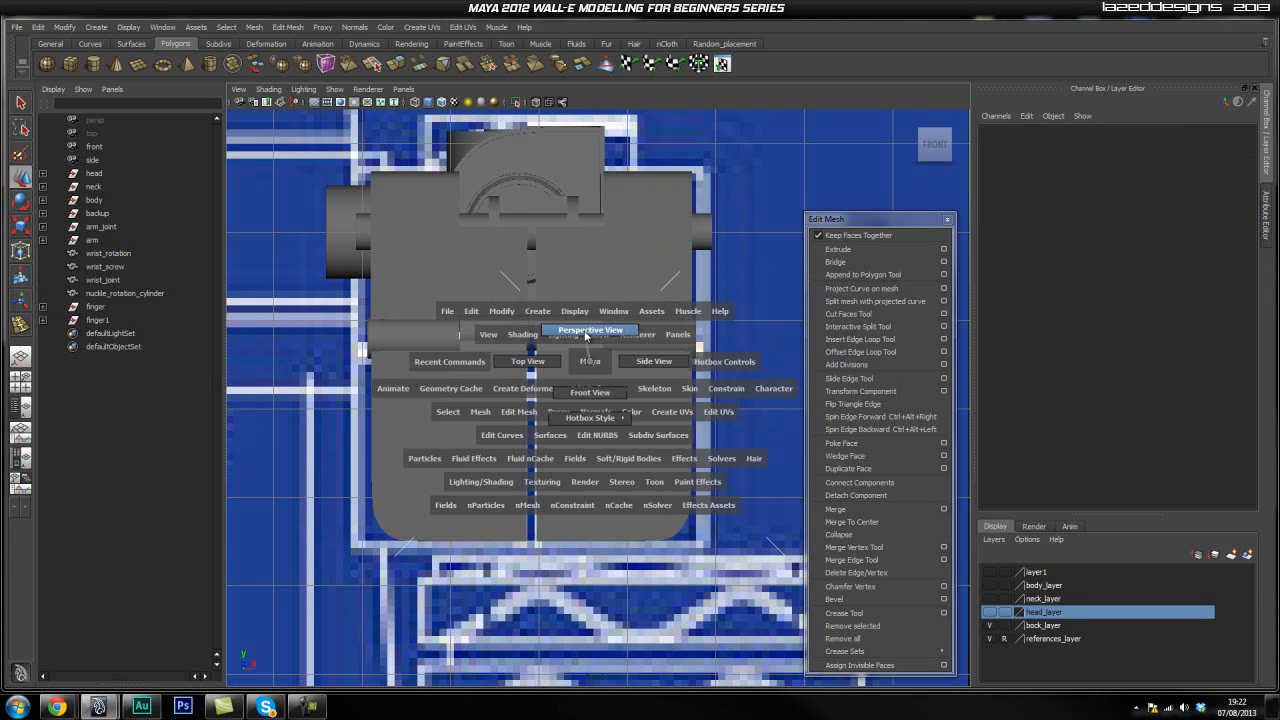
pyautogui.click(587, 332)
pyautogui.moveTo(677, 400)
pyautogui.keyDown('alt'); pyautogui.mouseDown()
pyautogui.moveTo(646, 371)
pyautogui.moveTo(594, 403)
pyautogui.moveTo(676, 395)
pyautogui.mouseUp(); pyautogui.keyUp('alt')
pyautogui.scroll(5, 640, 411)
pyautogui.keyDown('alt'); pyautogui.moveTo(609, 426); pyautogui.dragTo(553, 408); pyautogui.keyUp('alt')
pyautogui.scroll(5, 595, 418)
pyautogui.click(458, 347)
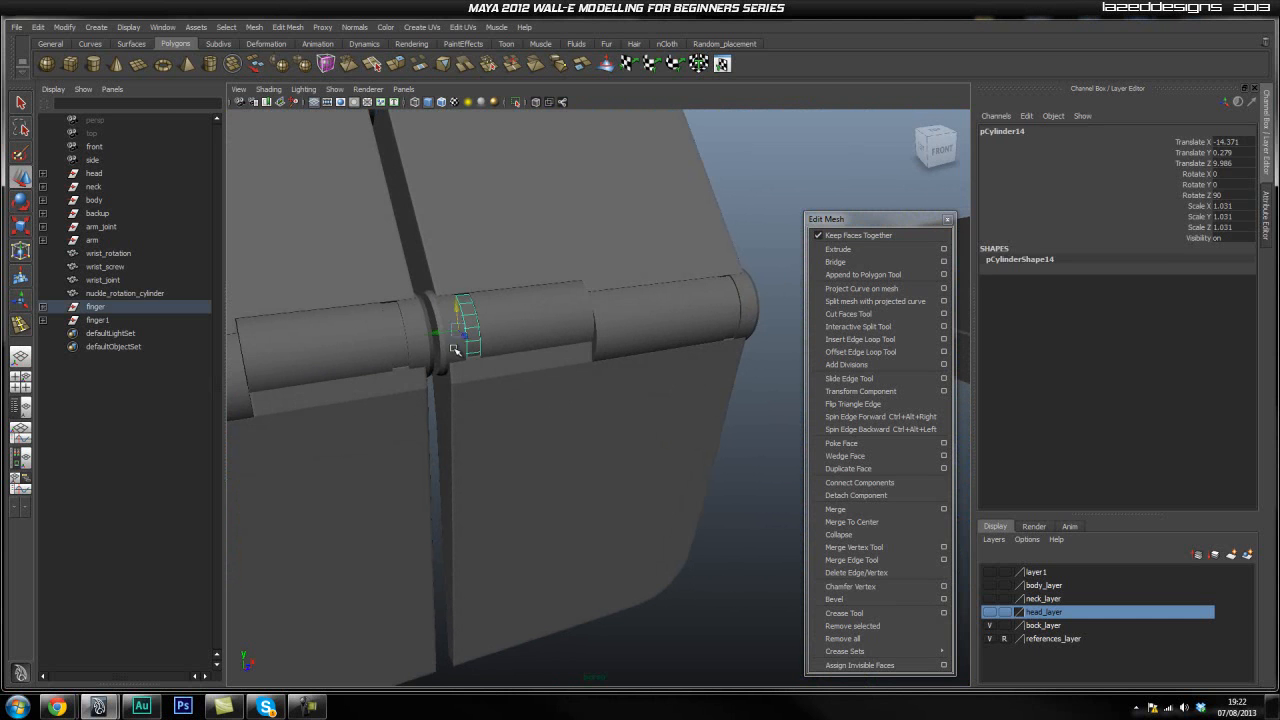
pyautogui.click(765, 345)
pyautogui.keyDown('alt'); pyautogui.moveTo(537, 389); pyautogui.dragTo(428, 379); pyautogui.keyUp('alt')
pyautogui.keyDown('alt'); pyautogui.moveTo(402, 362); pyautogui.dragTo(340, 374, button='right'); pyautogui.keyUp('alt')
pyautogui.keyDown('alt'); pyautogui.moveTo(500, 376); pyautogui.dragTo(580, 391); pyautogui.keyUp('alt')
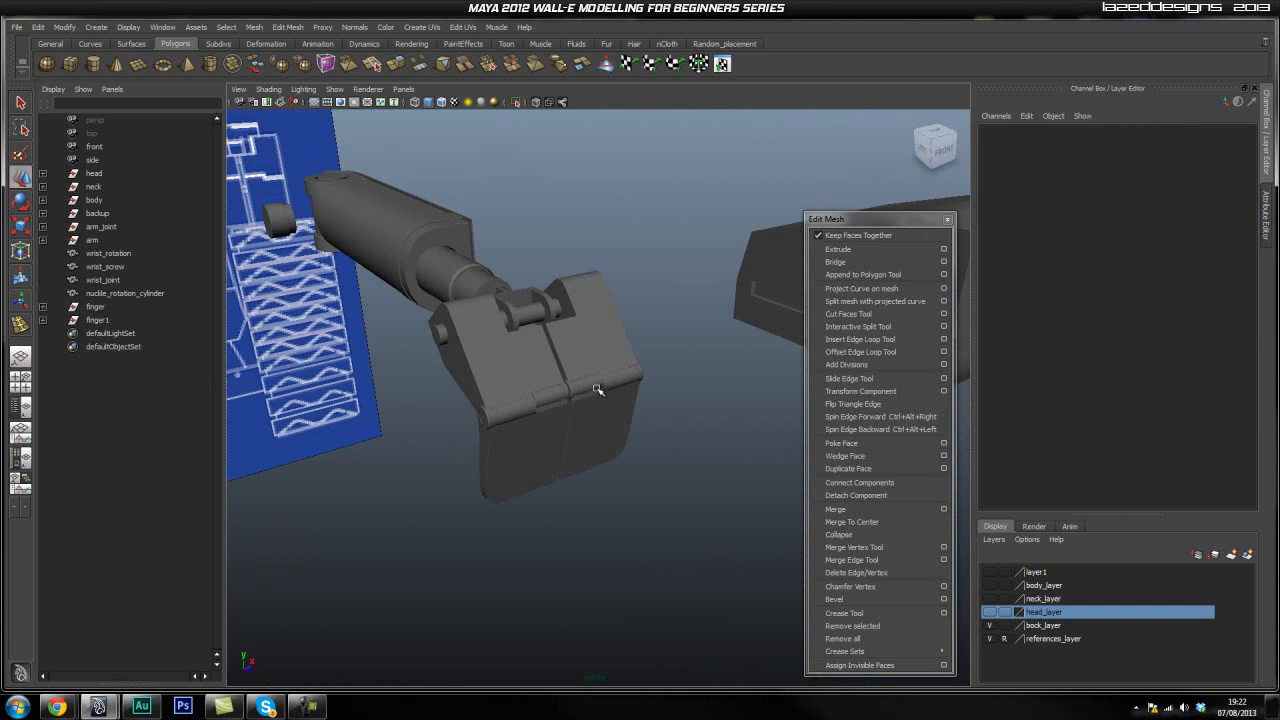
# Examine the paired fingers and the whole arm from several angles against the reference images
pyautogui.moveTo(700, 257); pyautogui.dragTo(442, 508)
pyautogui.click(613, 489)
pyautogui.keyDown('alt'); pyautogui.moveTo(652, 477); pyautogui.dragTo(387, 394); pyautogui.keyUp('alt')
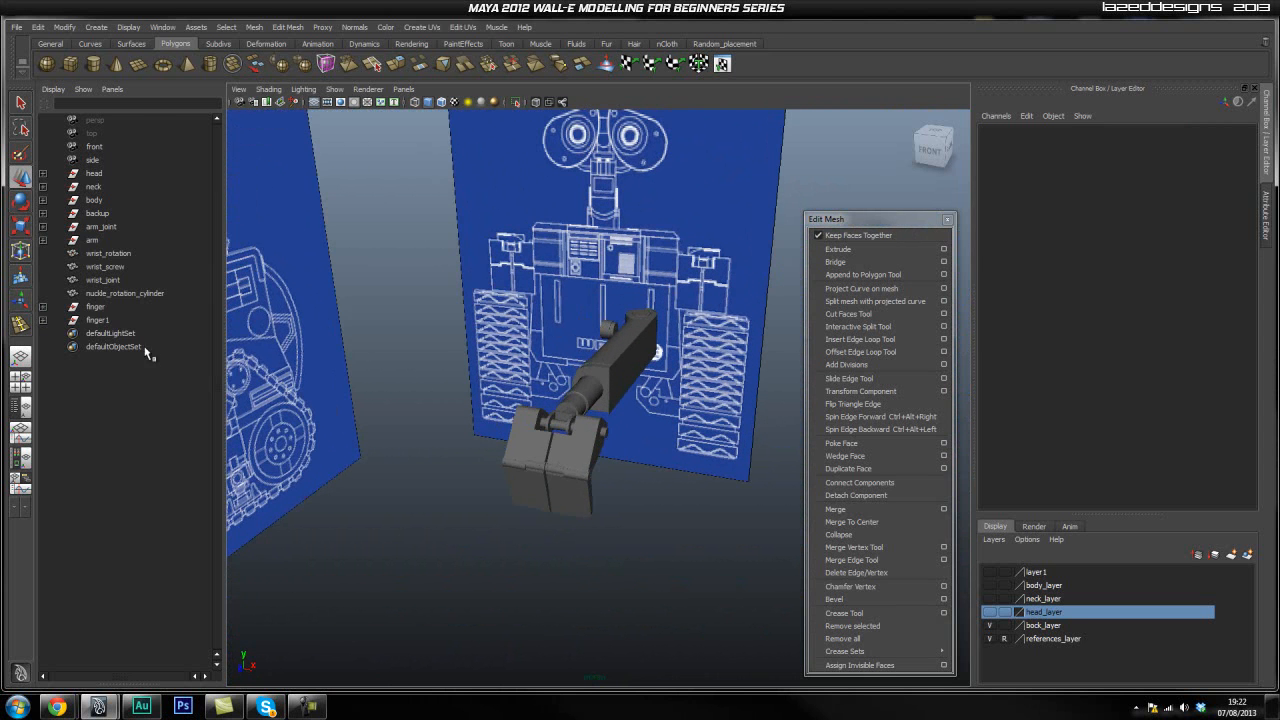
pyautogui.click(93, 307)
pyautogui.click(681, 442)
pyautogui.keyDown('alt'); pyautogui.moveTo(681, 442); pyautogui.dragTo(451, 423); pyautogui.keyUp('alt')
pyautogui.scroll(3, 608, 488)
pyautogui.keyDown('alt'); pyautogui.moveTo(580, 461); pyautogui.dragTo(480, 482); pyautogui.keyUp('alt')
pyautogui.scroll(3, 420, 488)
pyautogui.keyDown('alt'); pyautogui.moveTo(468, 400); pyautogui.dragTo(545, 488); pyautogui.keyUp('alt')
# Shorten nuckle_rotation_cylinder to a Scale X of 0.656 and center it across both fingers at a Translate X of 9.379
pyautogui.click(577, 372)
pyautogui.keyDown('alt'); pyautogui.moveTo(634, 420); pyautogui.dragTo(597, 430); pyautogui.keyUp('alt')
pyautogui.press('space')
pyautogui.keyDown('alt'); pyautogui.moveTo(523, 408); pyautogui.dragTo(500, 545, button='middle'); pyautogui.keyUp('alt')
pyautogui.scroll(2, 537, 426)
pyautogui.keyDown('alt'); pyautogui.moveTo(484, 422); pyautogui.dragTo(505, 448, button='middle'); pyautogui.keyUp('alt')
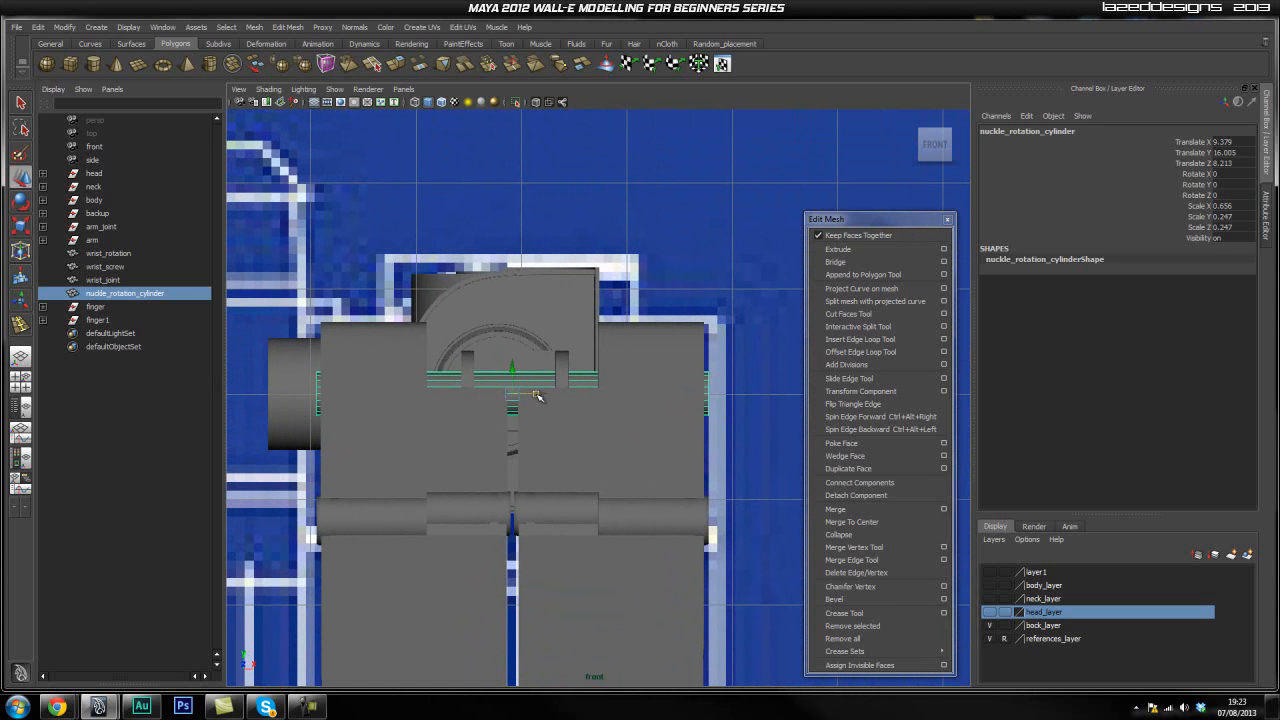
pyautogui.press('space')
pyautogui.moveTo(535, 391); pyautogui.dragTo(535, 383)
pyautogui.keyDown('alt'); pyautogui.moveTo(686, 449); pyautogui.dragTo(607, 460); pyautogui.keyUp('alt')
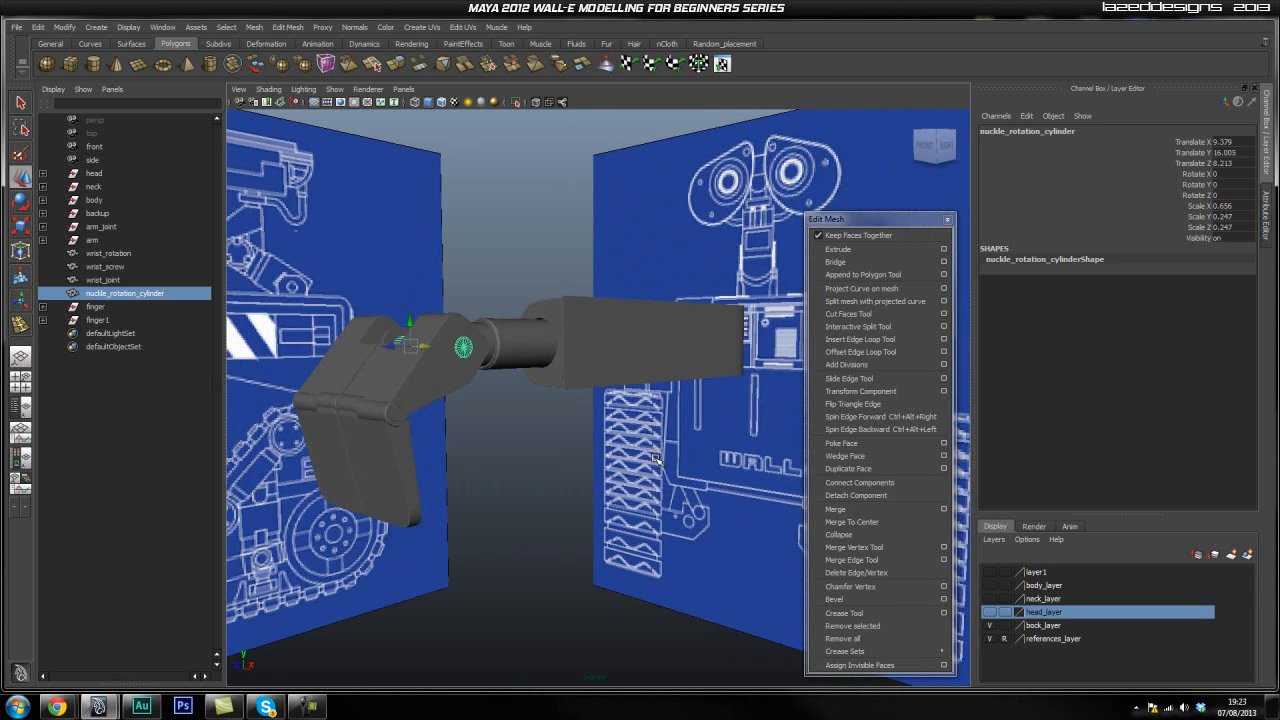
# Make the body, neck and head layers visible around the finished arm
pyautogui.click(606, 461)
pyautogui.keyDown('alt'); pyautogui.moveTo(480, 436); pyautogui.dragTo(483, 444); pyautogui.keyUp('alt')
pyautogui.keyDown('alt'); pyautogui.moveTo(363, 447); pyautogui.dragTo(629, 338); pyautogui.keyUp('alt')
pyautogui.moveTo(457, 565); pyautogui.dragTo(457, 565)
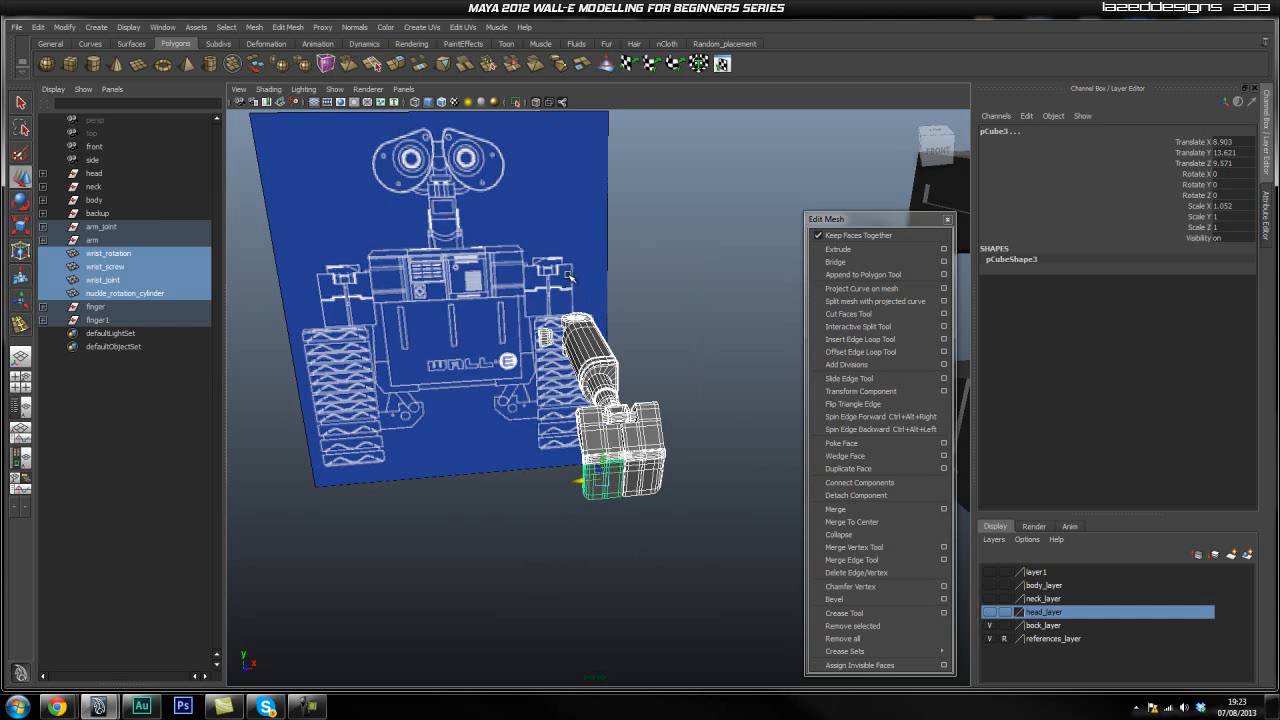
pyautogui.click(690, 375)
pyautogui.moveTo(586, 371)
pyautogui.keyDown('alt'); pyautogui.mouseDown()
pyautogui.moveTo(566, 363)
pyautogui.moveTo(594, 356)
pyautogui.moveTo(531, 382)
pyautogui.moveTo(578, 374)
pyautogui.mouseUp(); pyautogui.keyUp('alt')
pyautogui.scroll(1, 531, 384)
pyautogui.click(990, 586)
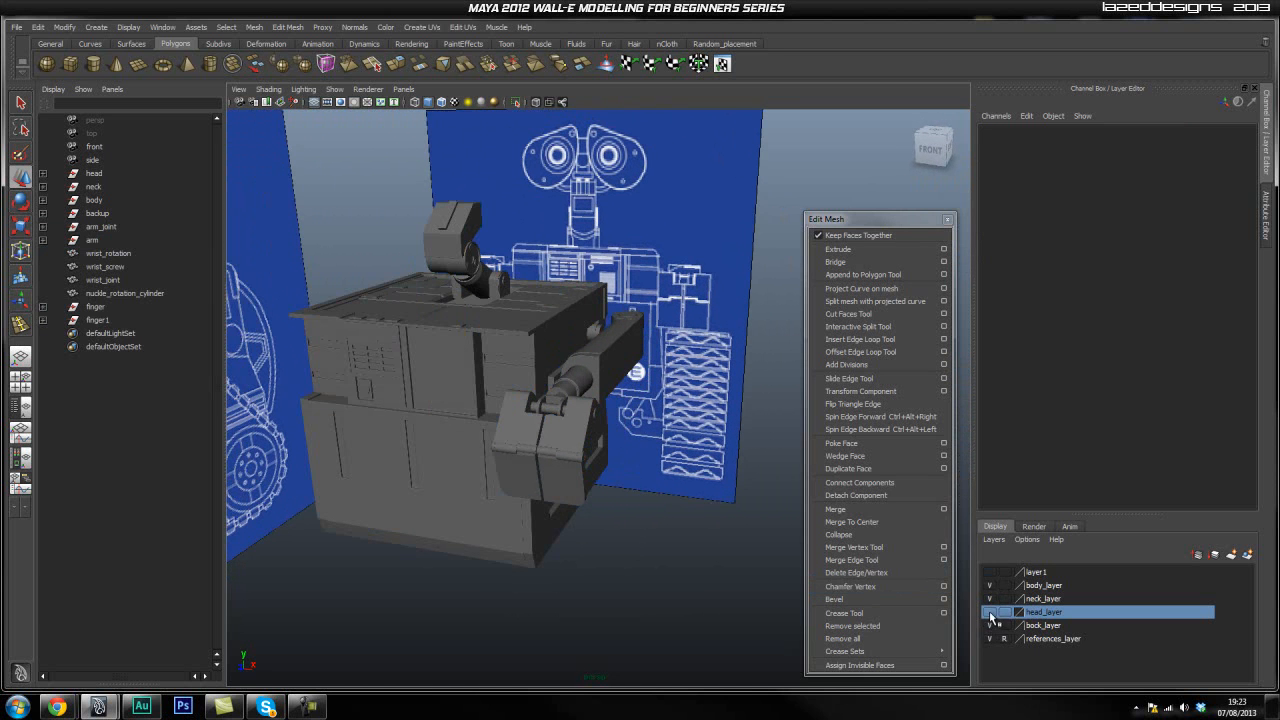
# Examine the complete WALL-E model with the arm in place from several distances and angles
pyautogui.scroll(-2, 640, 470)
pyautogui.keyDown('alt'); pyautogui.moveTo(591, 431); pyautogui.dragTo(466, 427); pyautogui.keyUp('alt')
pyautogui.scroll(-3, 465, 427)
pyautogui.keyDown('alt'); pyautogui.moveTo(531, 456); pyautogui.dragTo(587, 455); pyautogui.keyUp('alt')
pyautogui.scroll(3, 587, 484)
pyautogui.scroll(-4, 598, 461)
pyautogui.scroll(2, 587, 455)
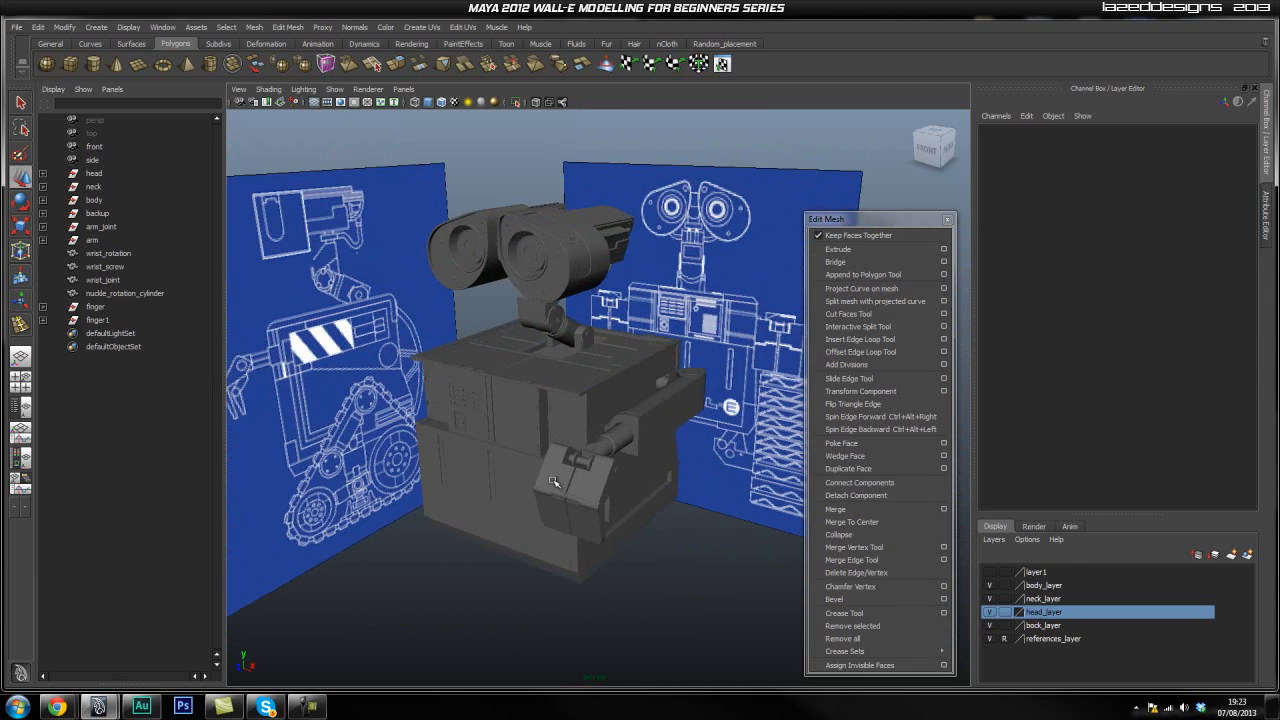
# Hide the head and neck layers to expose the arm joint cylinder between the body and the shoulder
pyautogui.keyDown('alt'); pyautogui.moveTo(480, 482); pyautogui.dragTo(706, 500); pyautogui.keyUp('alt')
pyautogui.scroll(4, 614, 470)
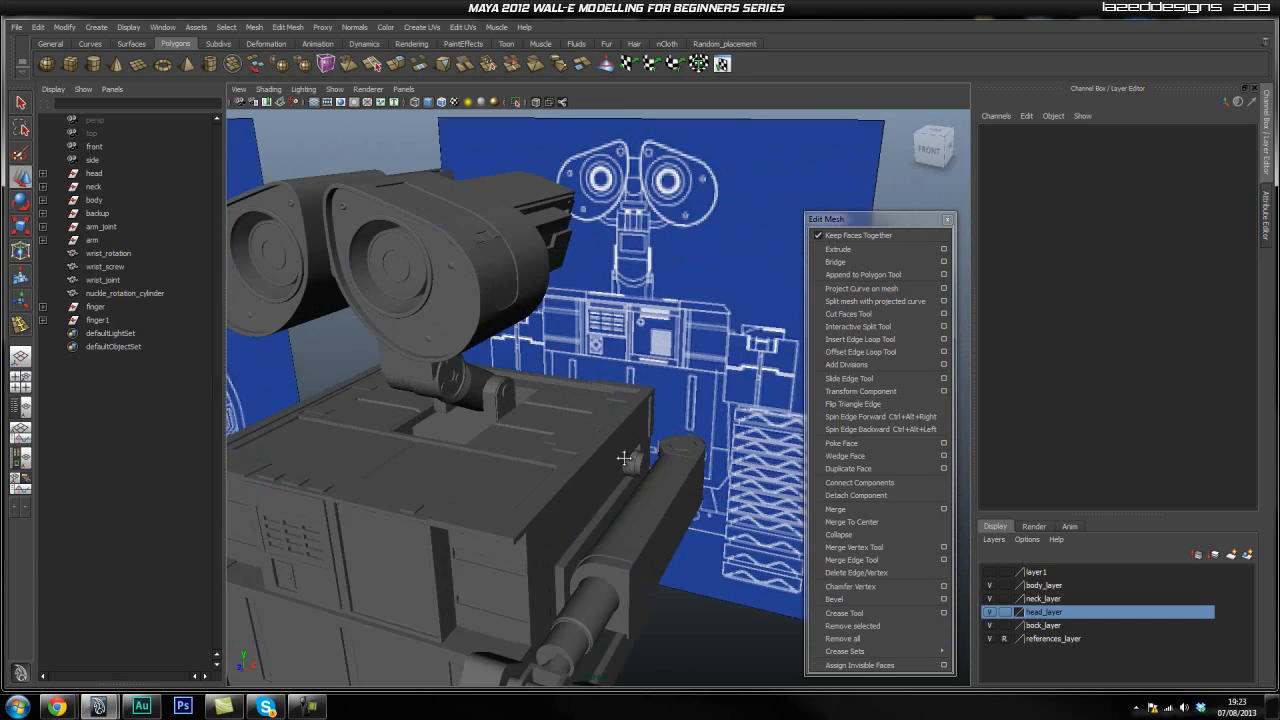
pyautogui.keyDown('alt'); pyautogui.moveTo(614, 457); pyautogui.dragTo(583, 433, button='middle'); pyautogui.keyUp('alt')
pyautogui.keyDown('alt'); pyautogui.moveTo(583, 433); pyautogui.dragTo(752, 446); pyautogui.keyUp('alt')
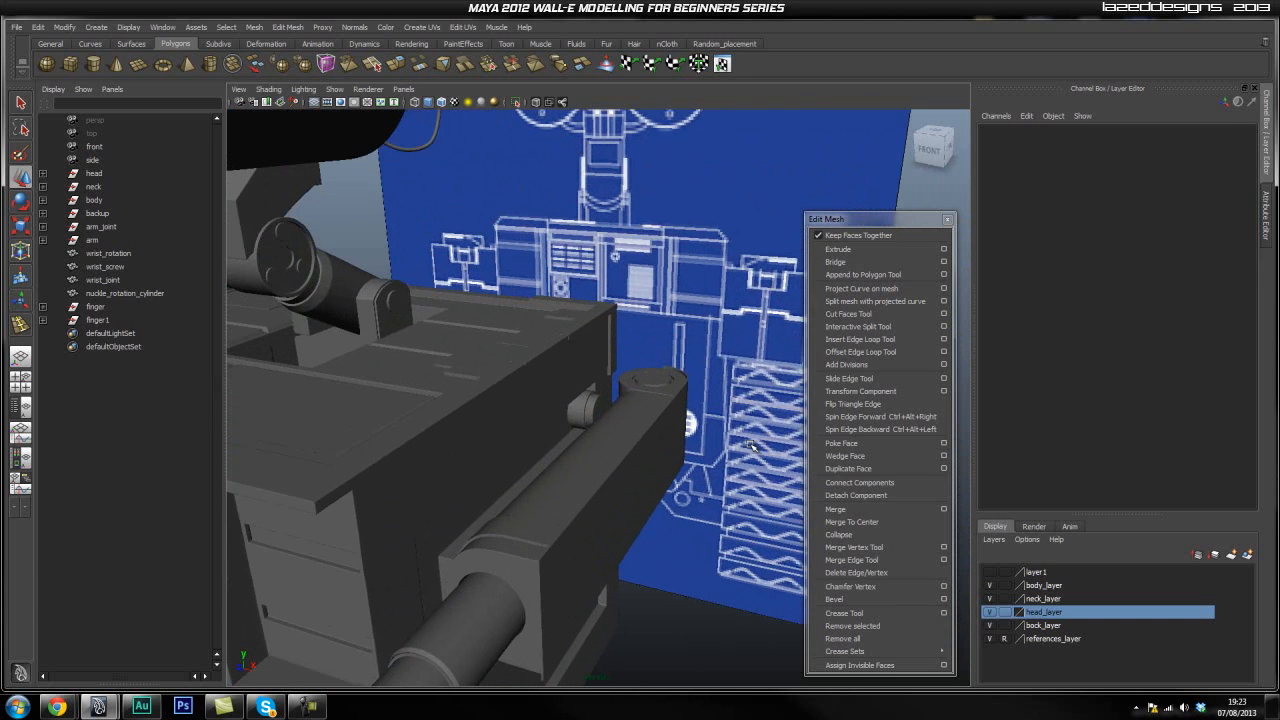
pyautogui.click(585, 408)
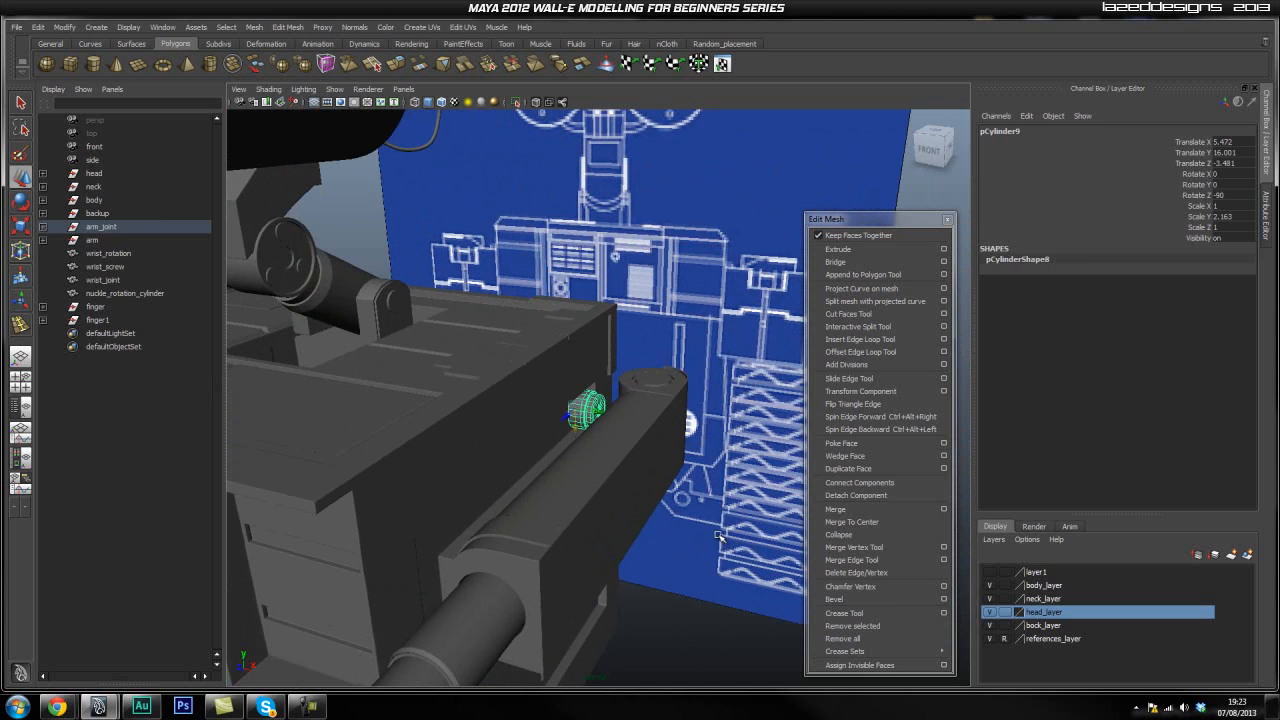
pyautogui.click(989, 611)
pyautogui.keyDown('alt'); pyautogui.moveTo(423, 427); pyautogui.dragTo(561, 432); pyautogui.keyUp('alt')
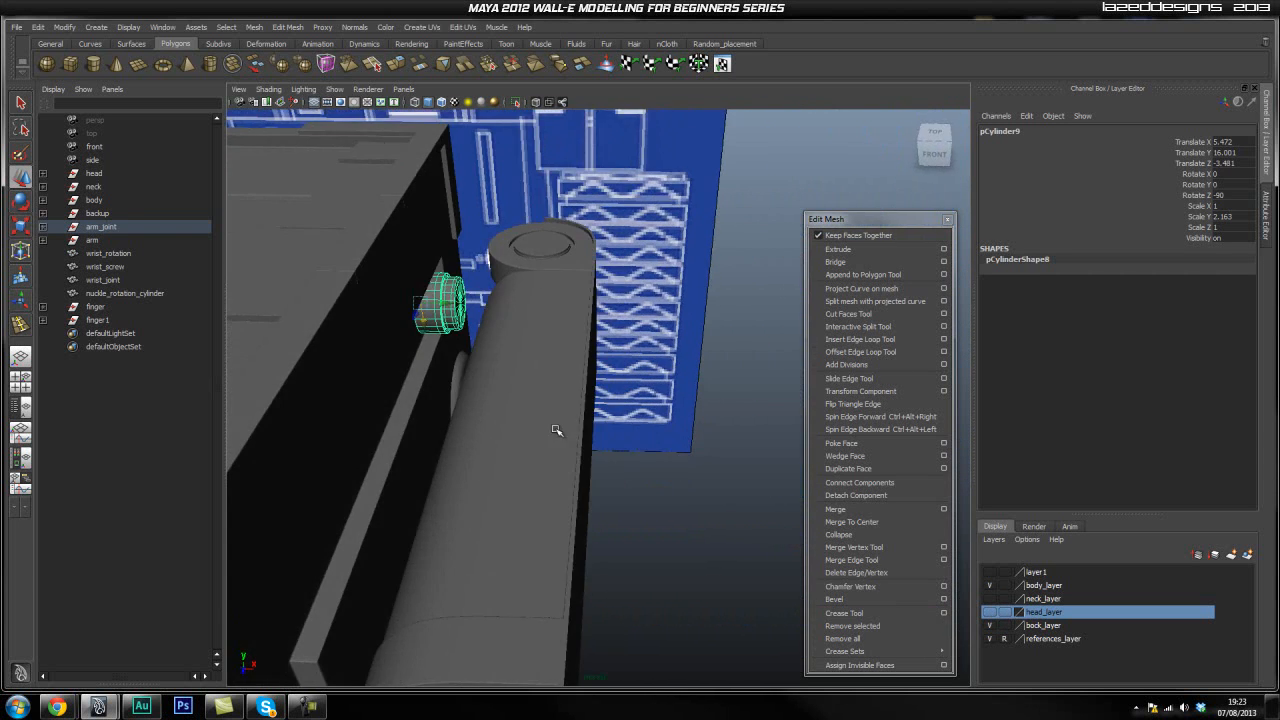
# Hide the body layer and frame the arm joint cylinder beside the shoulder end of the arm
pyautogui.scroll(-2, 561, 432)
pyautogui.click(546, 424)
pyautogui.click(623, 440)
pyautogui.scroll(-2, 591, 467)
pyautogui.keyDown('alt'); pyautogui.moveTo(538, 509); pyautogui.dragTo(510, 418); pyautogui.keyUp('alt')
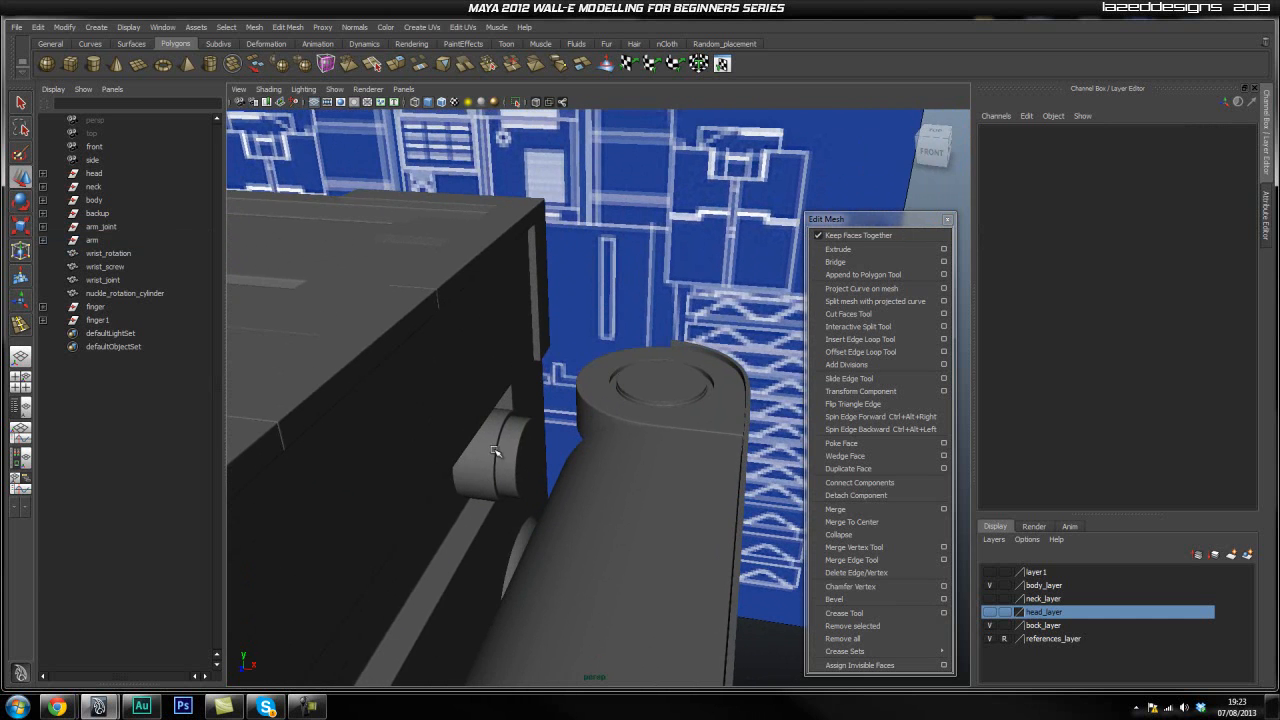
pyautogui.click(485, 482)
pyautogui.keyDown('alt'); pyautogui.moveTo(485, 482); pyautogui.dragTo(428, 452); pyautogui.keyUp('alt')
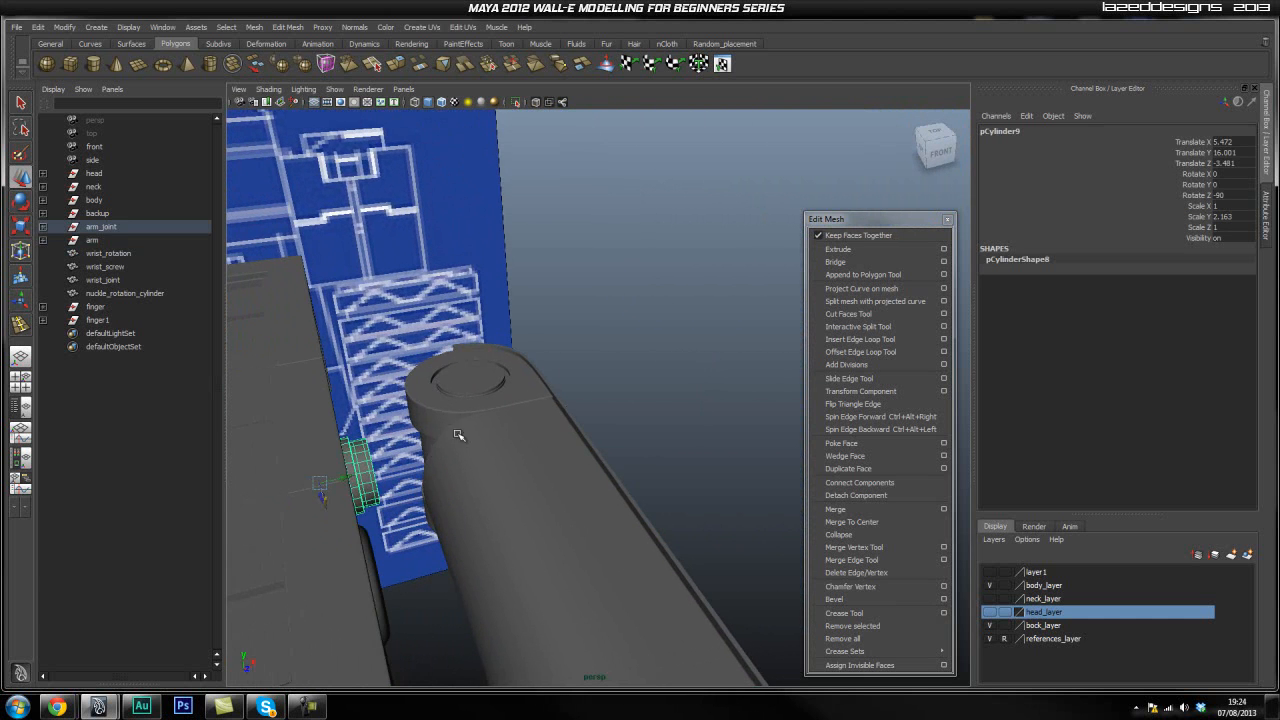
pyautogui.click(990, 588)
pyautogui.keyDown('alt'); pyautogui.moveTo(346, 478); pyautogui.dragTo(428, 422, button='middle'); pyautogui.keyUp('alt')
pyautogui.keyDown('alt'); pyautogui.moveTo(428, 422); pyautogui.dragTo(510, 402); pyautogui.keyUp('alt')
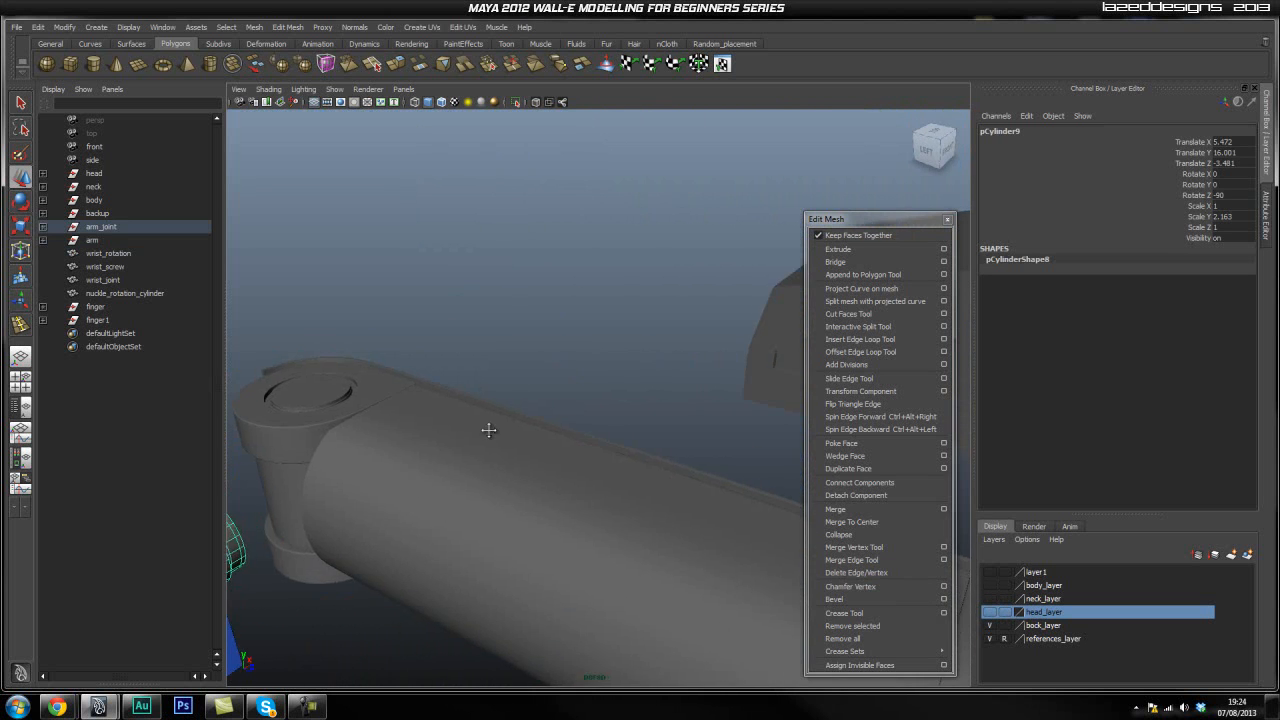
pyautogui.keyDown('alt'); pyautogui.moveTo(401, 484); pyautogui.dragTo(530, 400, button='middle'); pyautogui.keyUp('alt')
pyautogui.click(420, 352)
pyautogui.press('f')
# Insert an edge loop around the arm joint cylinder close to the rim of its arm-side end cap
pyautogui.keyDown('alt'); pyautogui.moveTo(389, 451); pyautogui.dragTo(678, 485); pyautogui.keyUp('alt')
pyautogui.keyDown('alt'); pyautogui.moveTo(680, 485); pyautogui.dragTo(631, 477, button='middle'); pyautogui.keyUp('alt')
pyautogui.moveTo(631, 477)
pyautogui.keyDown('alt'); pyautogui.mouseDown()
pyautogui.moveTo(677, 483)
pyautogui.moveTo(608, 488)
pyautogui.mouseUp(); pyautogui.keyUp('alt')
pyautogui.click(608, 488)
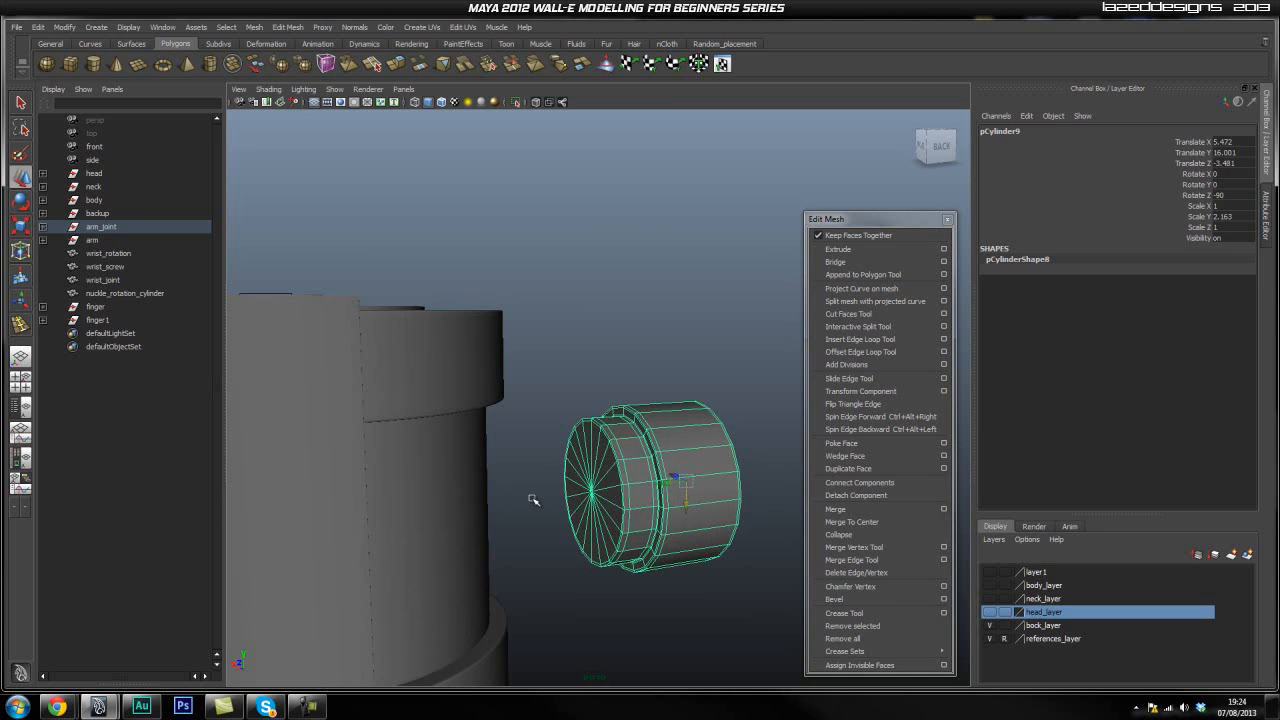
pyautogui.keyDown('alt'); pyautogui.moveTo(505, 500); pyautogui.dragTo(686, 508, button='right'); pyautogui.keyUp('alt')
pyautogui.keyDown('alt'); pyautogui.moveTo(686, 508); pyautogui.dragTo(671, 497); pyautogui.keyUp('alt')
pyautogui.keyDown('alt'); pyautogui.moveTo(671, 497); pyautogui.dragTo(695, 503, button='right'); pyautogui.keyUp('alt')
pyautogui.keyDown('alt'); pyautogui.moveTo(695, 503); pyautogui.dragTo(613, 417, button='middle'); pyautogui.keyUp('alt')
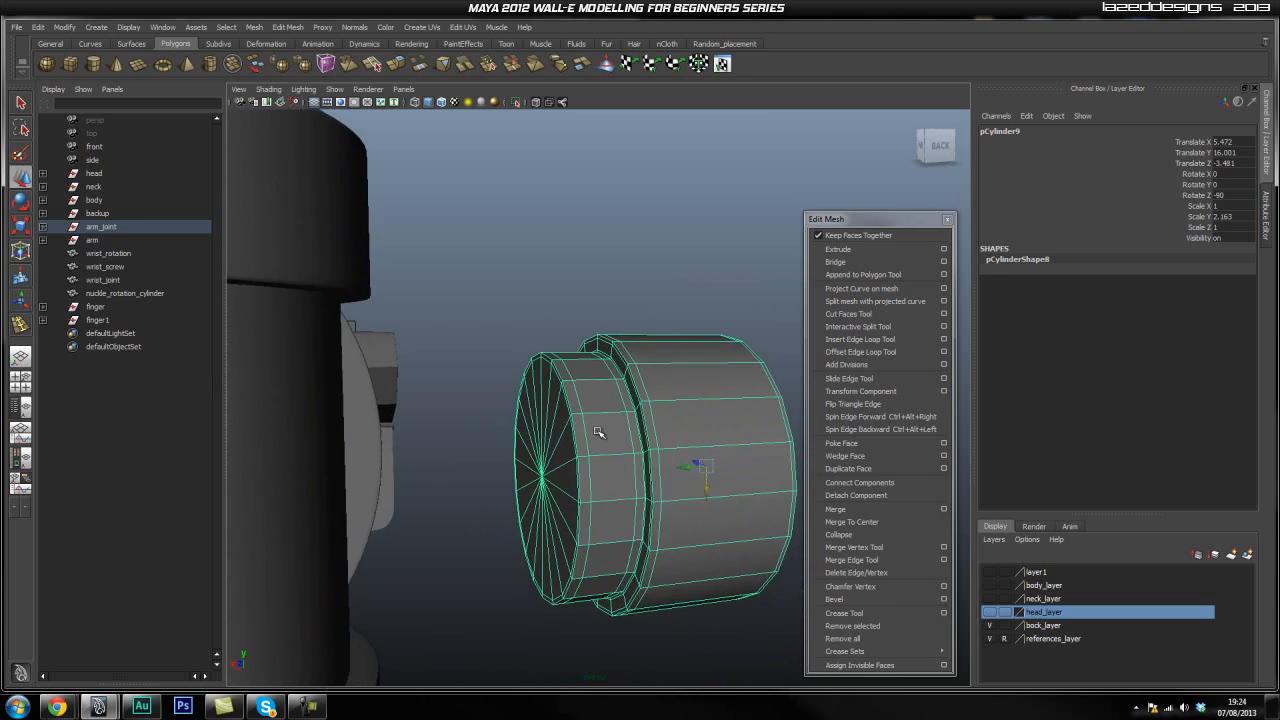
pyautogui.keyDown('alt'); pyautogui.moveTo(614, 418); pyautogui.dragTo(615, 464, button='right'); pyautogui.keyUp('alt')
pyautogui.moveTo(615, 464)
pyautogui.keyDown('alt'); pyautogui.mouseDown()
pyautogui.moveTo(649, 466)
pyautogui.moveTo(620, 471)
pyautogui.mouseUp(); pyautogui.keyUp('alt')
pyautogui.keyDown('alt'); pyautogui.moveTo(620, 471); pyautogui.dragTo(642, 469, button='right'); pyautogui.keyUp('alt')
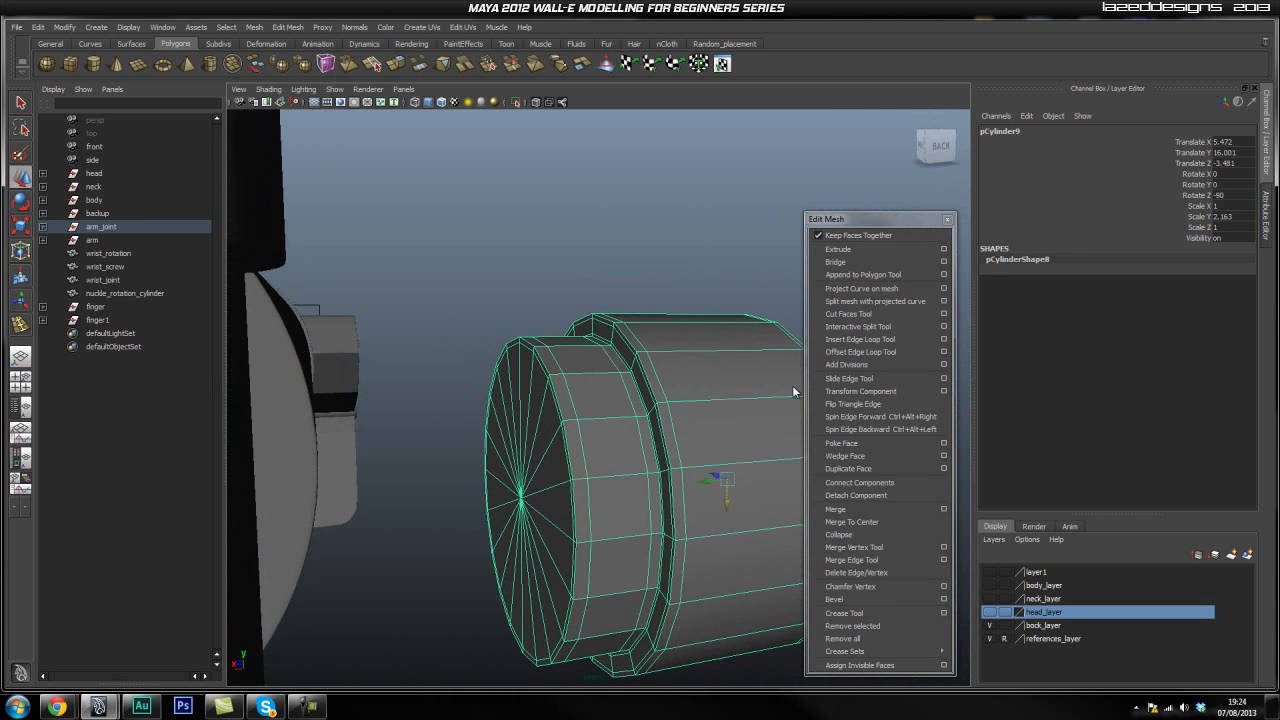
pyautogui.click(862, 339)
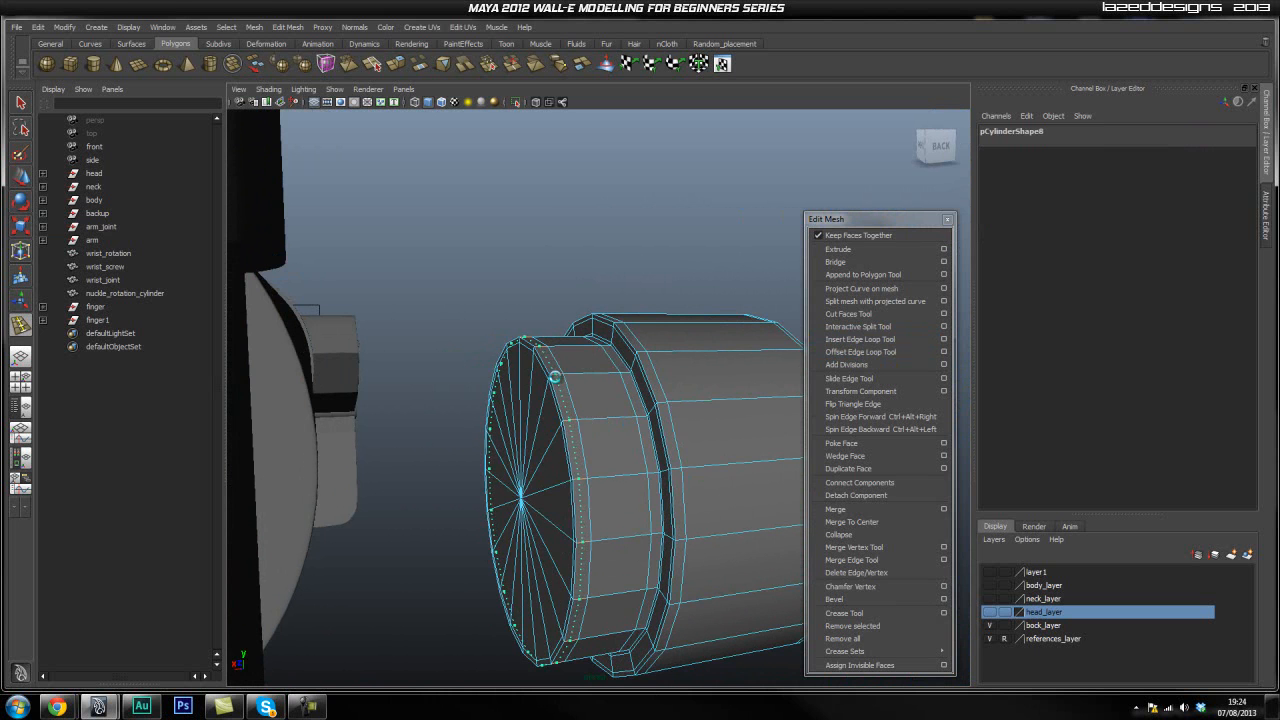
pyautogui.press('q')
pyautogui.moveTo(602, 387); pyautogui.dragTo(664, 369, button='right')
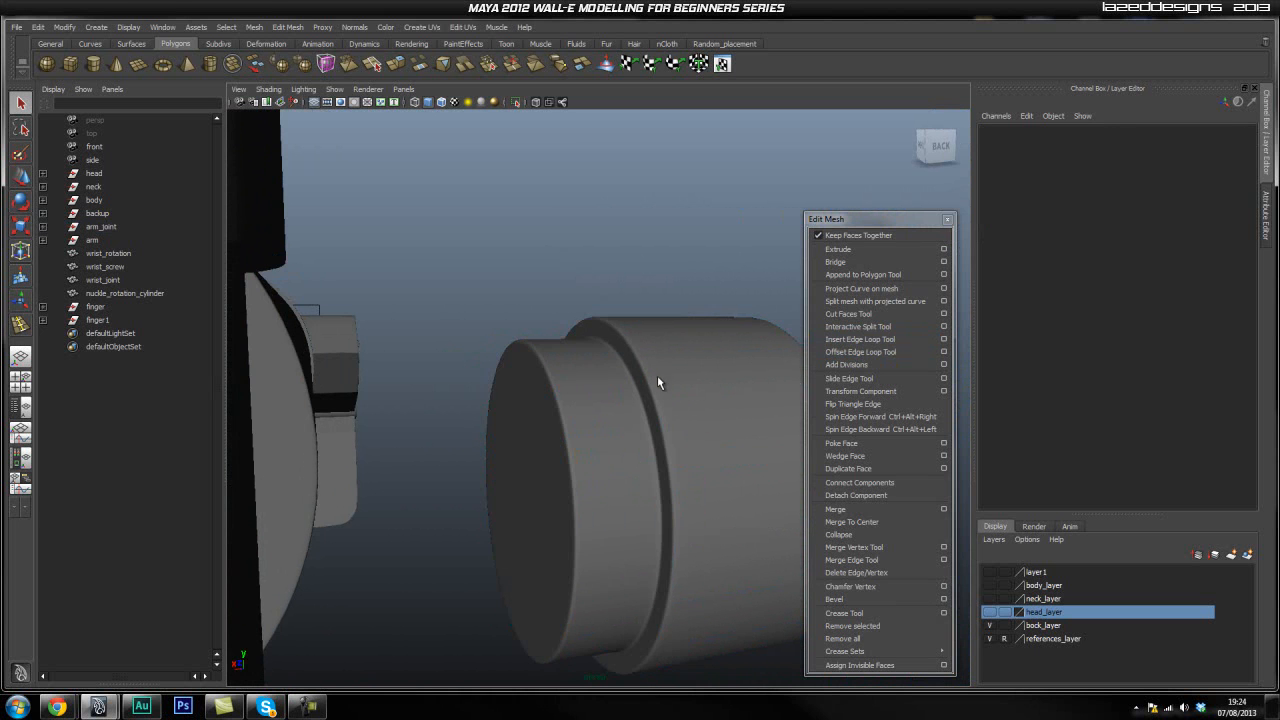
# Examine the arm joint cylinder with and without smooth preview, checking its rim edges from several angles
pyautogui.click(668, 432)
pyautogui.keyDown('alt'); pyautogui.moveTo(668, 432); pyautogui.dragTo(567, 475); pyautogui.keyUp('alt')
pyautogui.press('3')
pyautogui.press('1')
pyautogui.click(636, 292)
pyautogui.scroll(-2, 645, 385)
pyautogui.scroll(-3, 640, 410)
pyautogui.click(626, 466)
pyautogui.press('3')
pyautogui.click(625, 275)
pyautogui.moveTo(660, 415)
pyautogui.keyDown('alt'); pyautogui.mouseDown()
pyautogui.moveTo(604, 416)
pyautogui.moveTo(650, 422)
pyautogui.mouseUp(); pyautogui.keyUp('alt')
pyautogui.scroll(-4, 572, 438)
pyautogui.keyDown('alt'); pyautogui.moveTo(562, 441); pyautogui.dragTo(594, 437); pyautogui.keyUp('alt')
pyautogui.moveTo(475, 445)
pyautogui.keyDown('alt'); pyautogui.mouseDown()
pyautogui.moveTo(596, 457)
pyautogui.moveTo(533, 474)
pyautogui.moveTo(513, 459)
pyautogui.moveTo(520, 450)
pyautogui.moveTo(605, 431)
pyautogui.moveTo(680, 445)
pyautogui.moveTo(462, 467)
pyautogui.mouseUp(); pyautogui.keyUp('alt')
pyautogui.click(570, 466)
pyautogui.keyDown('alt'); pyautogui.moveTo(589, 427); pyautogui.dragTo(471, 433); pyautogui.keyUp('alt')
pyautogui.click(505, 360)
pyautogui.click(522, 416)
pyautogui.moveTo(535, 462); pyautogui.dragTo(535, 428, button='right')
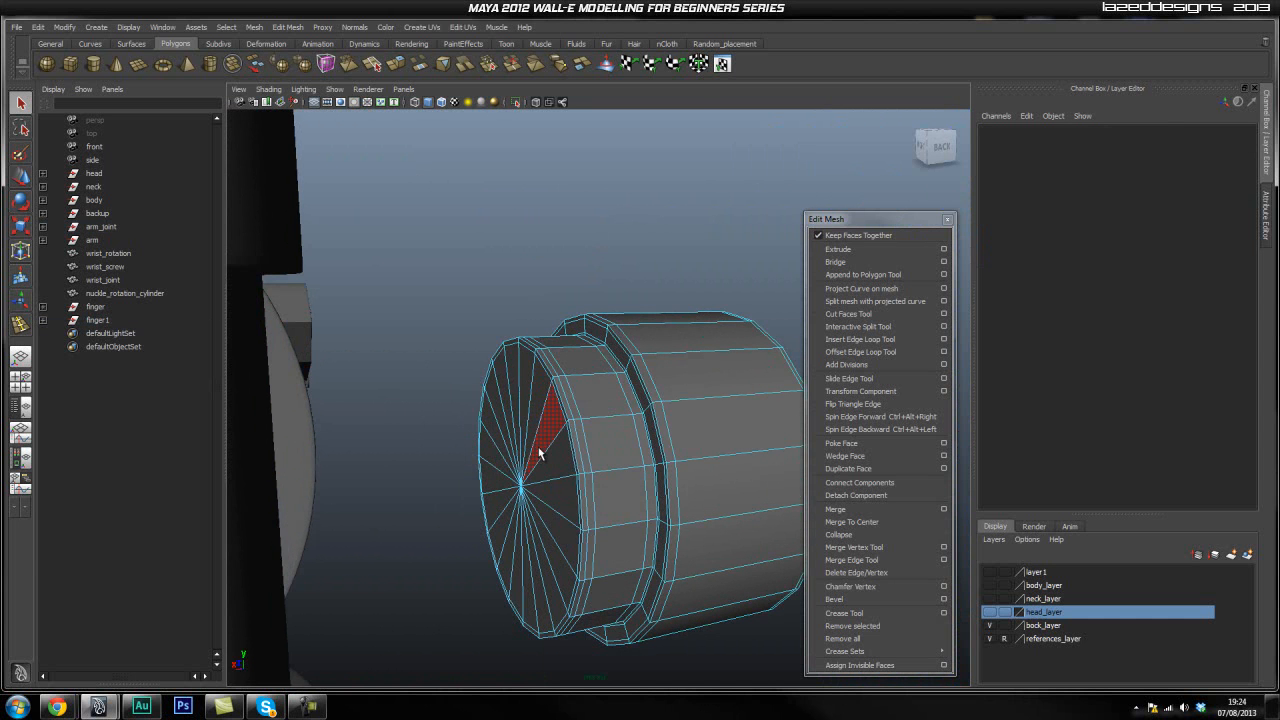
pyautogui.click(538, 453)
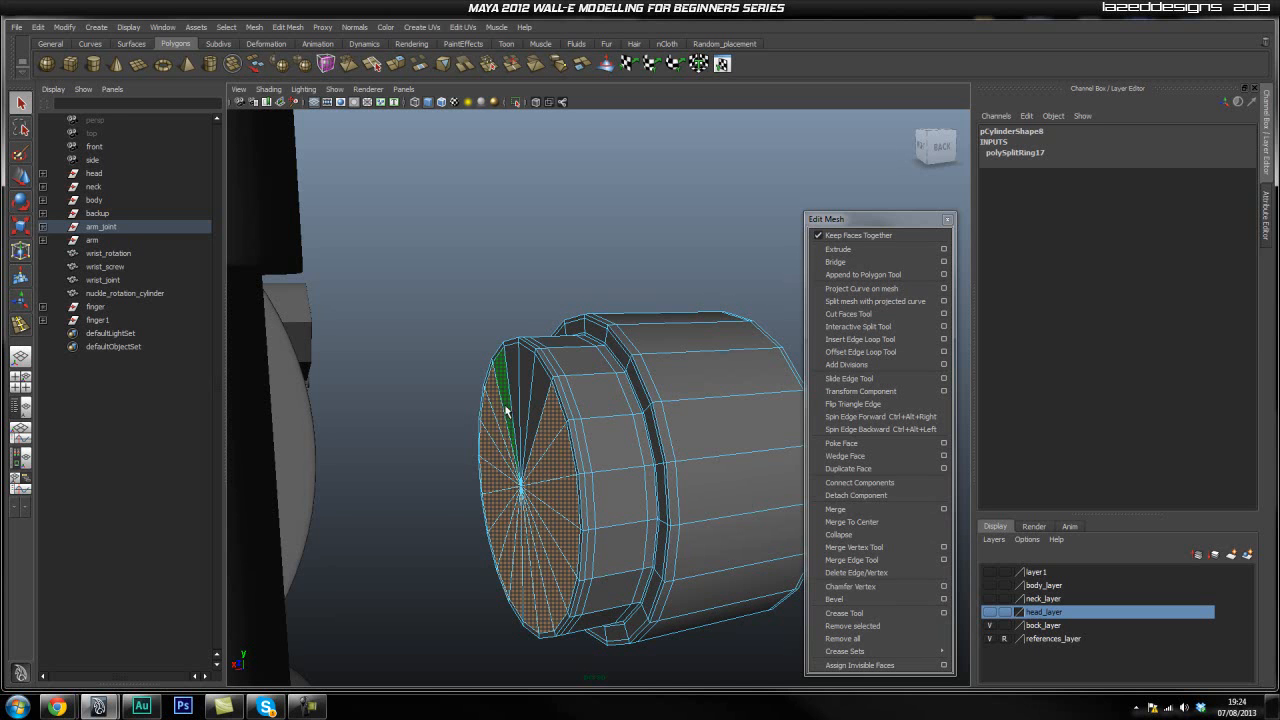
pyautogui.click(492, 266)
# Compare the gap between the arm joint cylinder and the arm against the front reference in the front view
pyautogui.keyDown('alt'); pyautogui.moveTo(563, 437); pyautogui.dragTo(397, 463); pyautogui.keyUp('alt')
pyautogui.press('space')
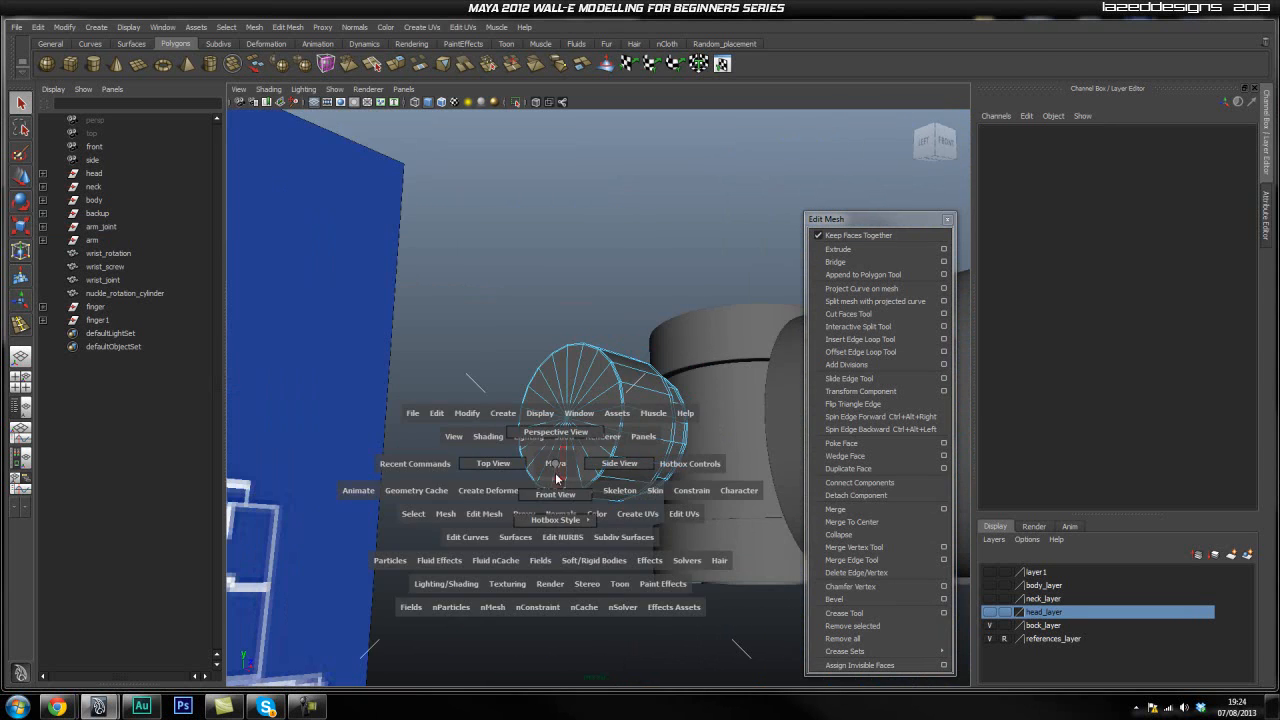
pyautogui.moveTo(556, 466); pyautogui.dragTo(554, 479)
pyautogui.keyDown('alt'); pyautogui.moveTo(554, 479); pyautogui.dragTo(467, 466, button='right'); pyautogui.keyUp('alt')
pyautogui.keyDown('alt'); pyautogui.moveTo(467, 466); pyautogui.dragTo(481, 433, button='middle'); pyautogui.keyUp('alt')
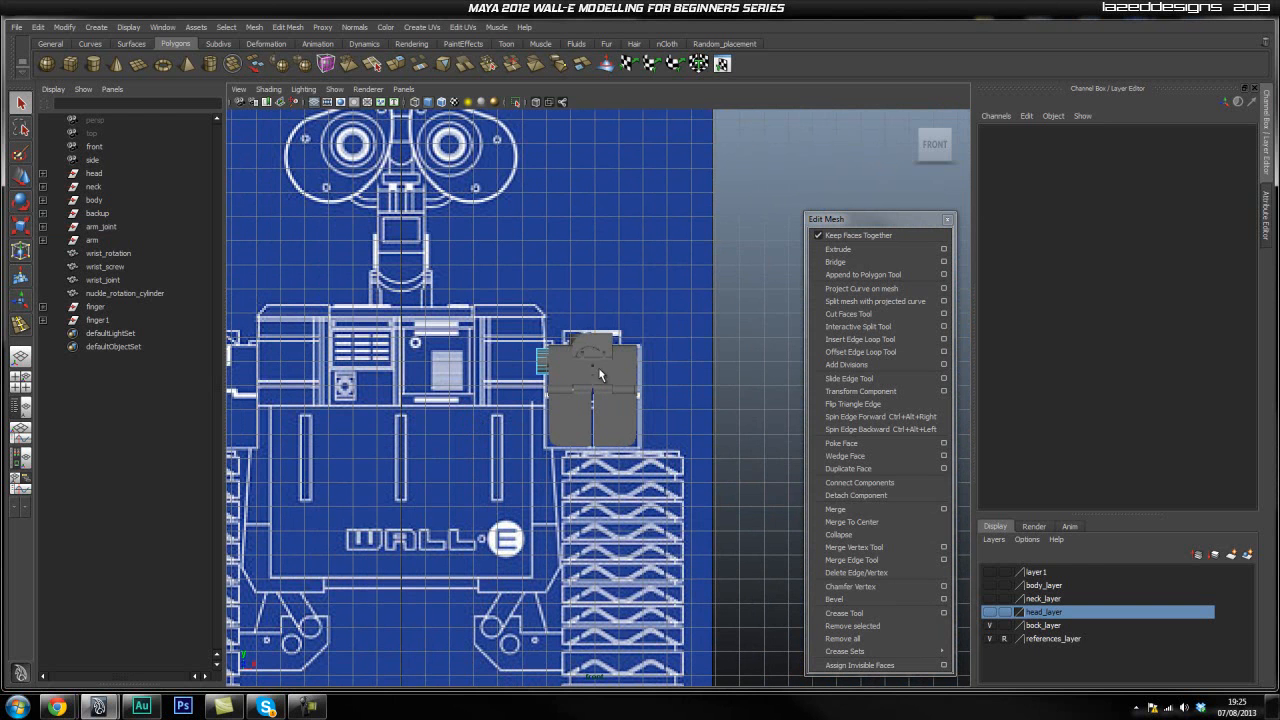
pyautogui.press('space')
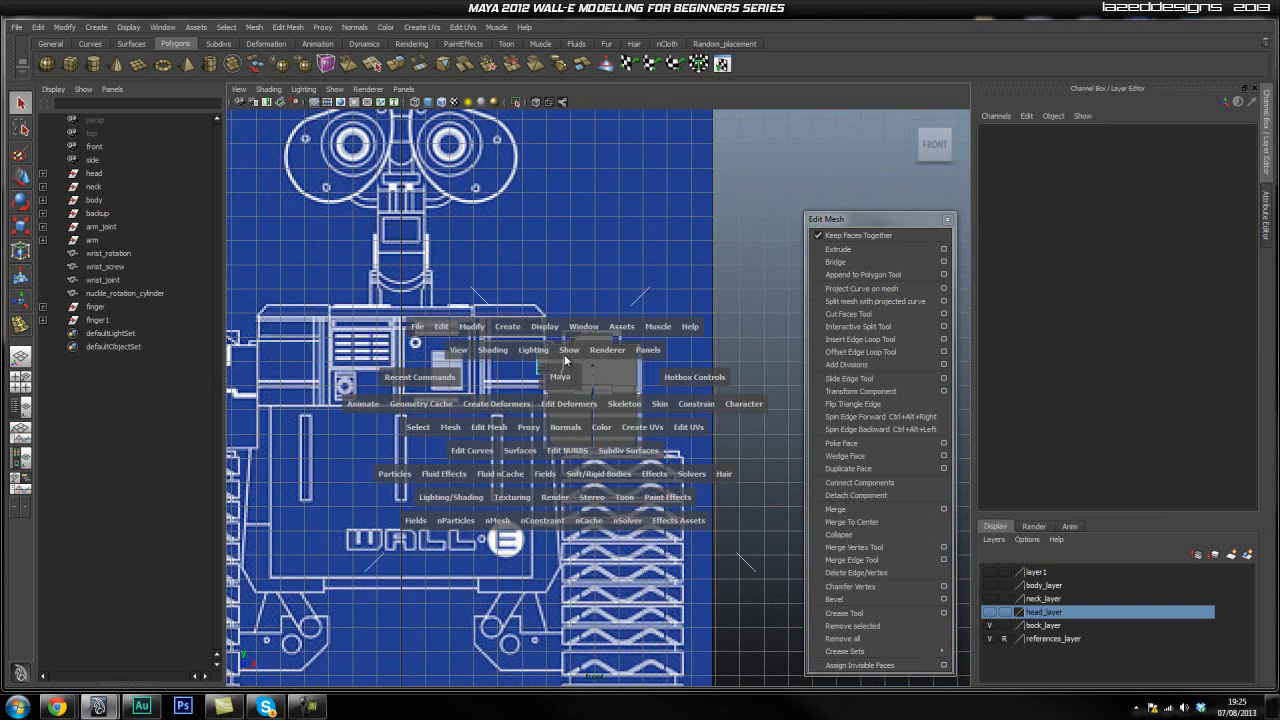
pyautogui.moveTo(560, 376); pyautogui.dragTo(558, 352)
# Extend the arm joint cylinder by moving its arm-side end vertices along its axis until they sink into the shoulder
pyautogui.keyDown('alt'); pyautogui.moveTo(460, 412); pyautogui.dragTo(618, 462); pyautogui.keyUp('alt')
pyautogui.keyDown('alt'); pyautogui.moveTo(618, 462); pyautogui.dragTo(717, 463, button='right'); pyautogui.keyUp('alt')
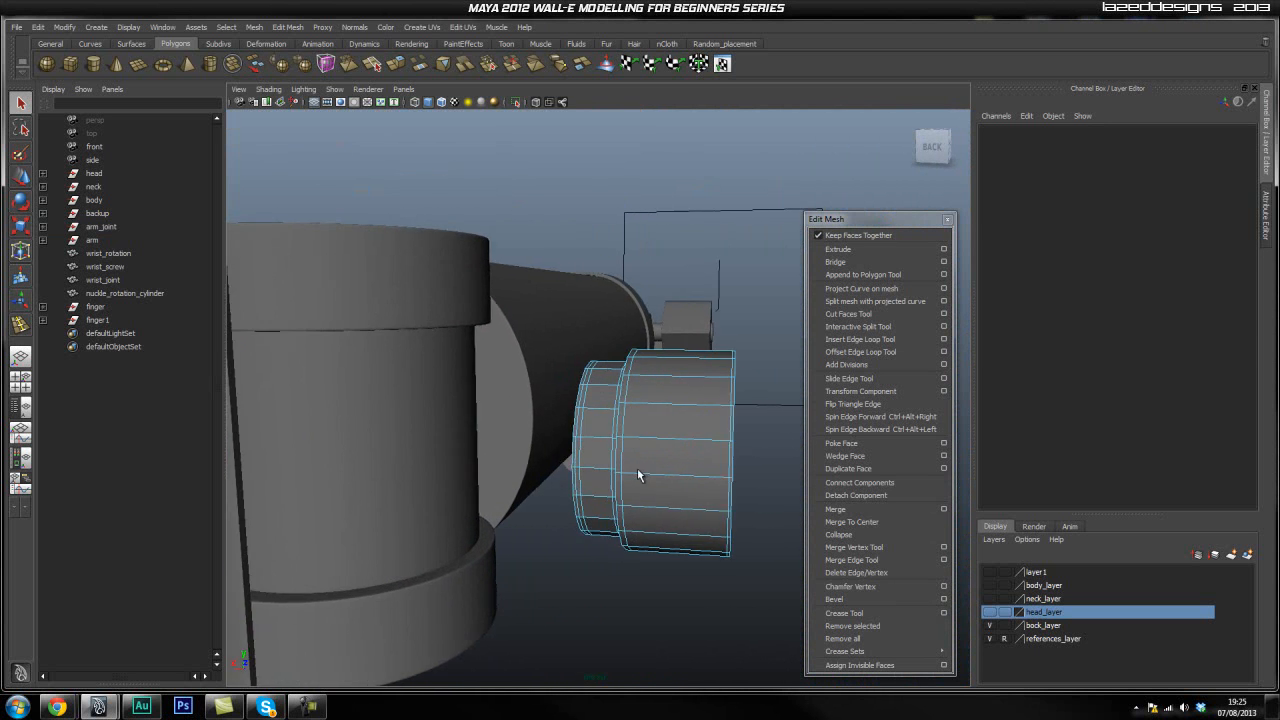
pyautogui.keyDown('alt'); pyautogui.moveTo(717, 463); pyautogui.dragTo(584, 460); pyautogui.keyUp('alt')
pyautogui.moveTo(606, 449); pyautogui.dragTo(556, 453, button='right')
pyautogui.keyDown('alt'); pyautogui.moveTo(556, 456); pyautogui.dragTo(565, 442); pyautogui.keyUp('alt')
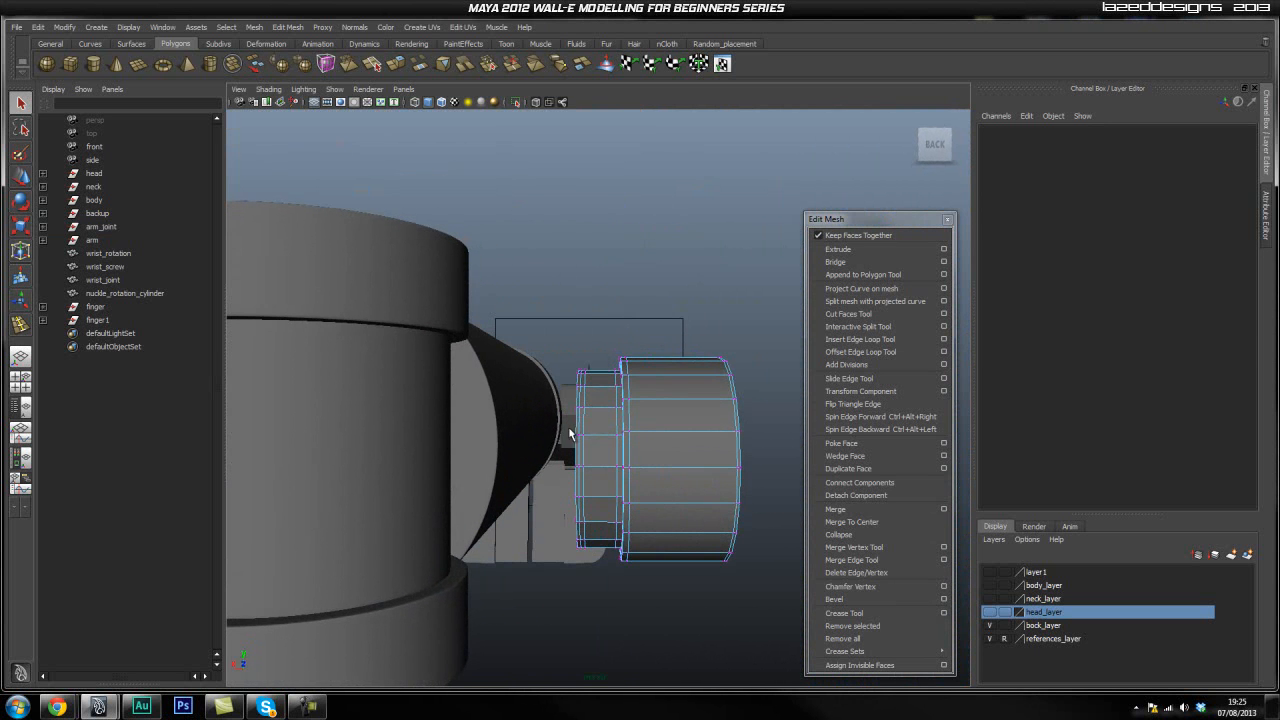
pyautogui.moveTo(471, 621); pyautogui.dragTo(471, 618)
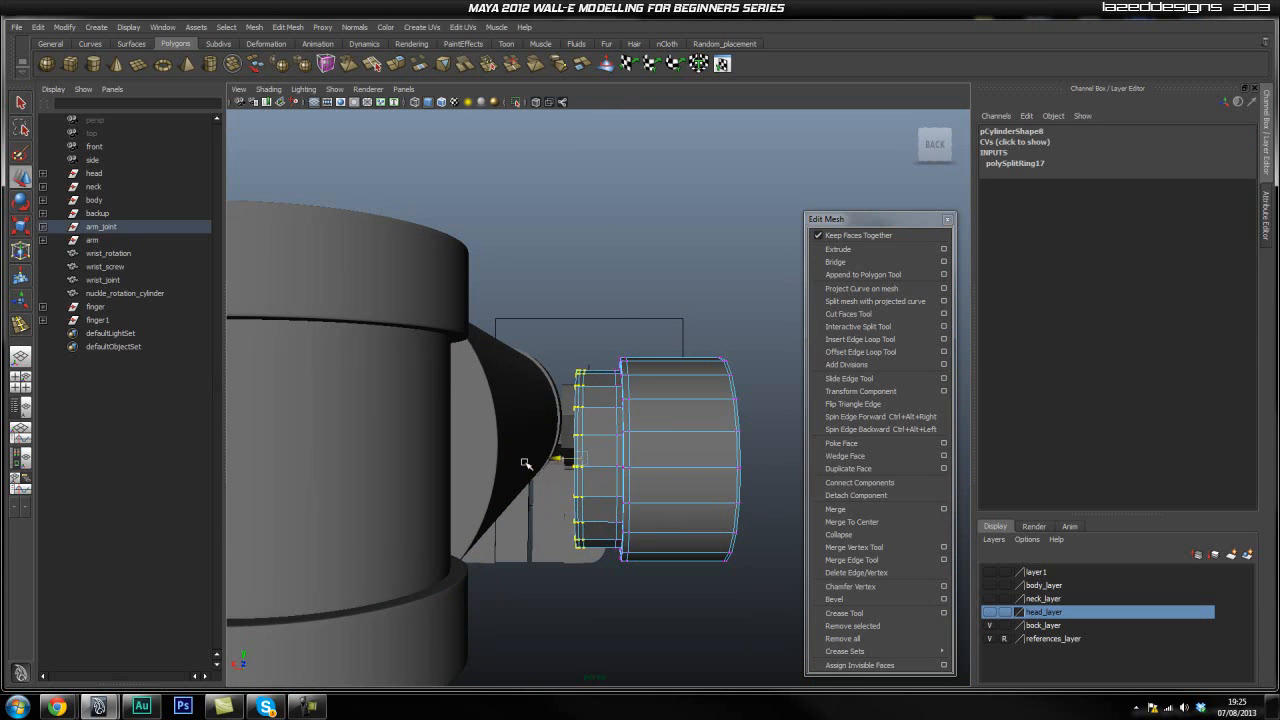
pyautogui.moveTo(548, 460); pyautogui.dragTo(406, 471)
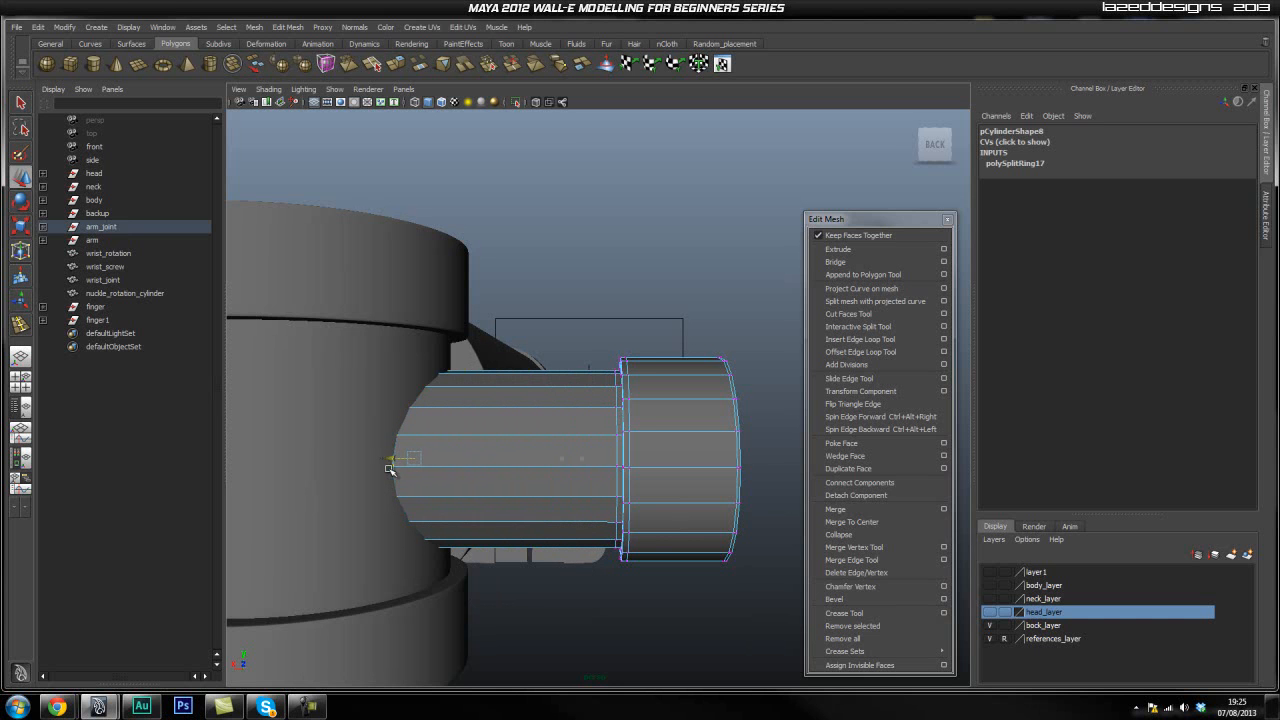
pyautogui.moveTo(518, 445); pyautogui.dragTo(569, 424, button='right')
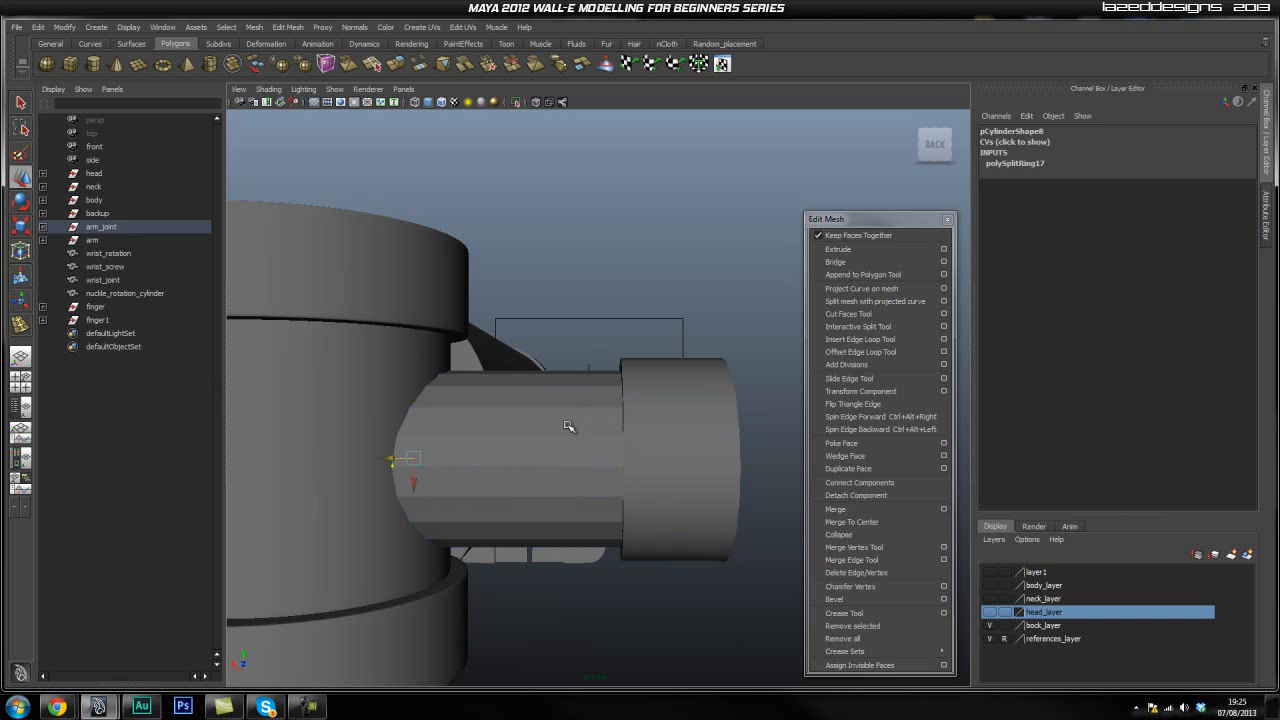
# Show the extended joint cylinder in smooth preview and examine how it meets the arm
pyautogui.click(569, 425)
pyautogui.press('3')
pyautogui.click(682, 333)
pyautogui.scroll(-2, 684, 363)
pyautogui.keyDown('alt'); pyautogui.moveTo(710, 419); pyautogui.dragTo(460, 426); pyautogui.keyUp('alt')
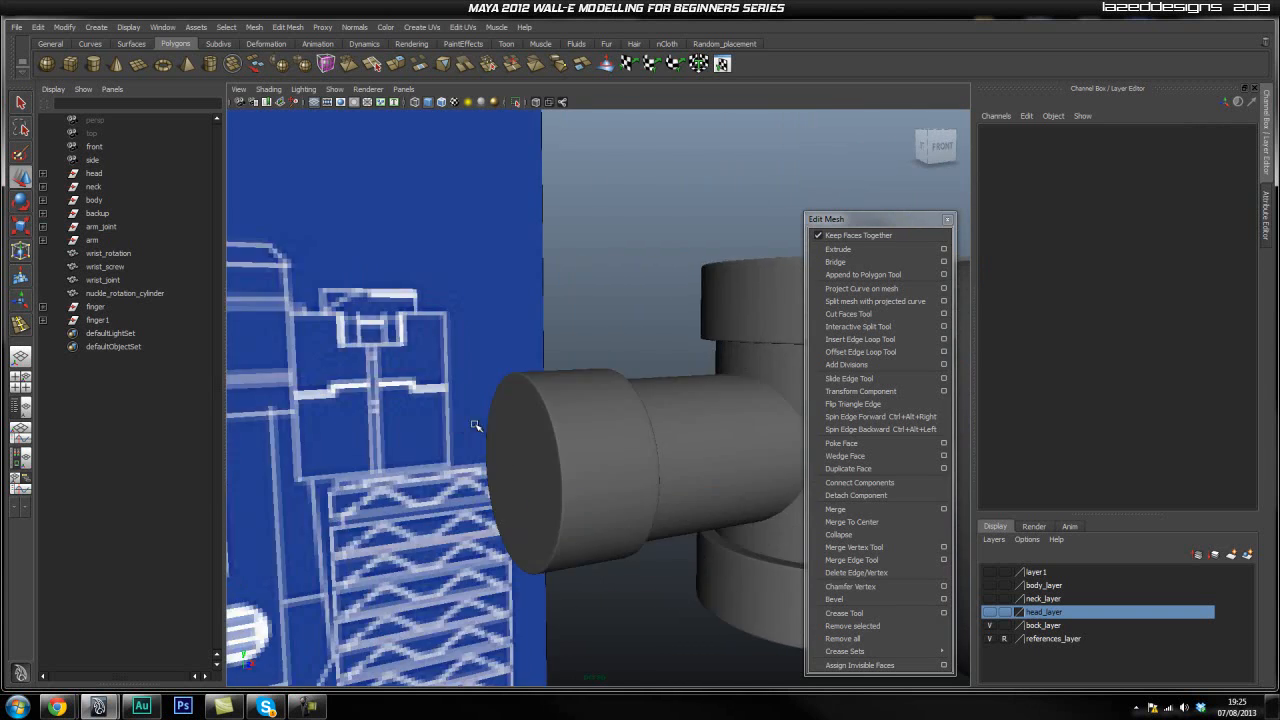
pyautogui.scroll(-8, 629, 431)
pyautogui.keyDown('alt'); pyautogui.moveTo(640, 436); pyautogui.dragTo(535, 422); pyautogui.keyUp('alt')
pyautogui.scroll(3, 525, 418)
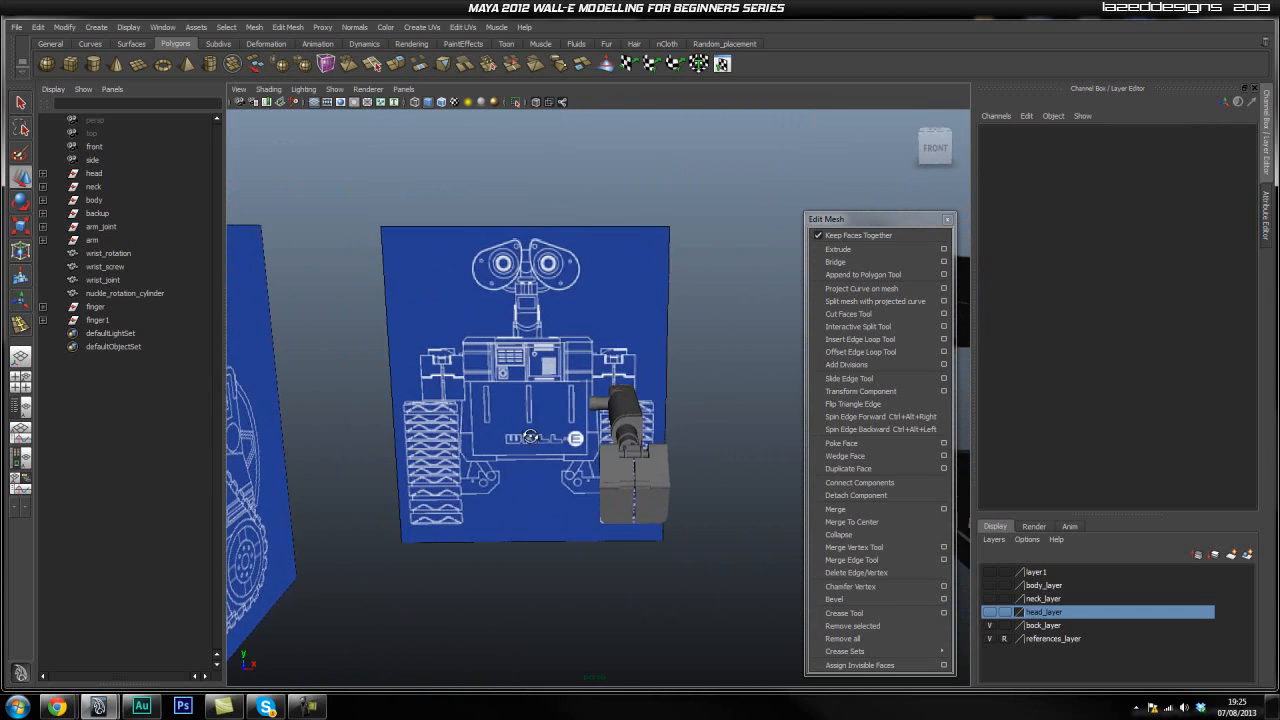
# Try shifting the arm joint cylinder along its axis to a Translate X of 5.07
pyautogui.scroll(-1, 523, 417)
pyautogui.keyDown('alt'); pyautogui.moveTo(460, 412); pyautogui.dragTo(514, 412); pyautogui.keyUp('alt')
pyautogui.scroll(4, 513, 412)
pyautogui.click(603, 413)
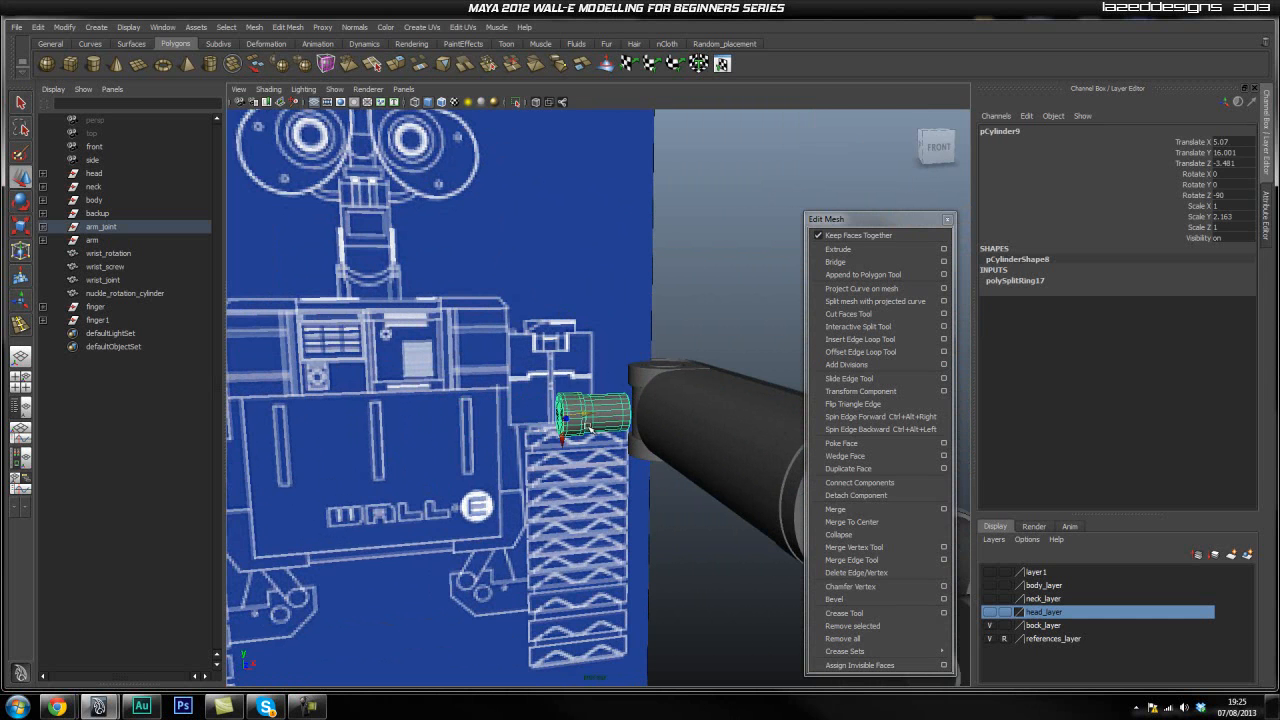
pyautogui.click(606, 323)
# Select the extended arm joint cylinder from behind the shoulder
pyautogui.keyDown('alt'); pyautogui.moveTo(606, 323); pyautogui.dragTo(612, 444); pyautogui.keyUp('alt')
pyautogui.keyDown('alt'); pyautogui.moveTo(612, 444); pyautogui.dragTo(672, 448, button='right'); pyautogui.keyUp('alt')
pyautogui.keyDown('alt'); pyautogui.moveTo(672, 448); pyautogui.dragTo(541, 450); pyautogui.keyUp('alt')
pyautogui.click(535, 450)
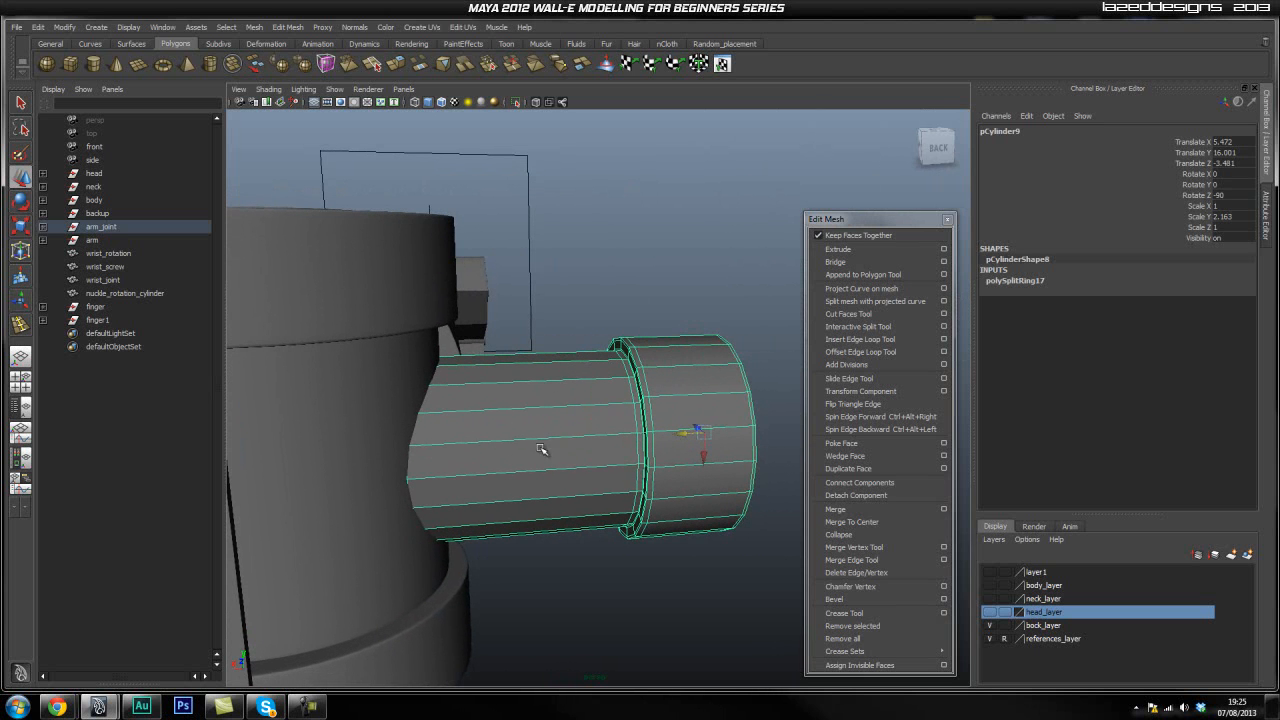